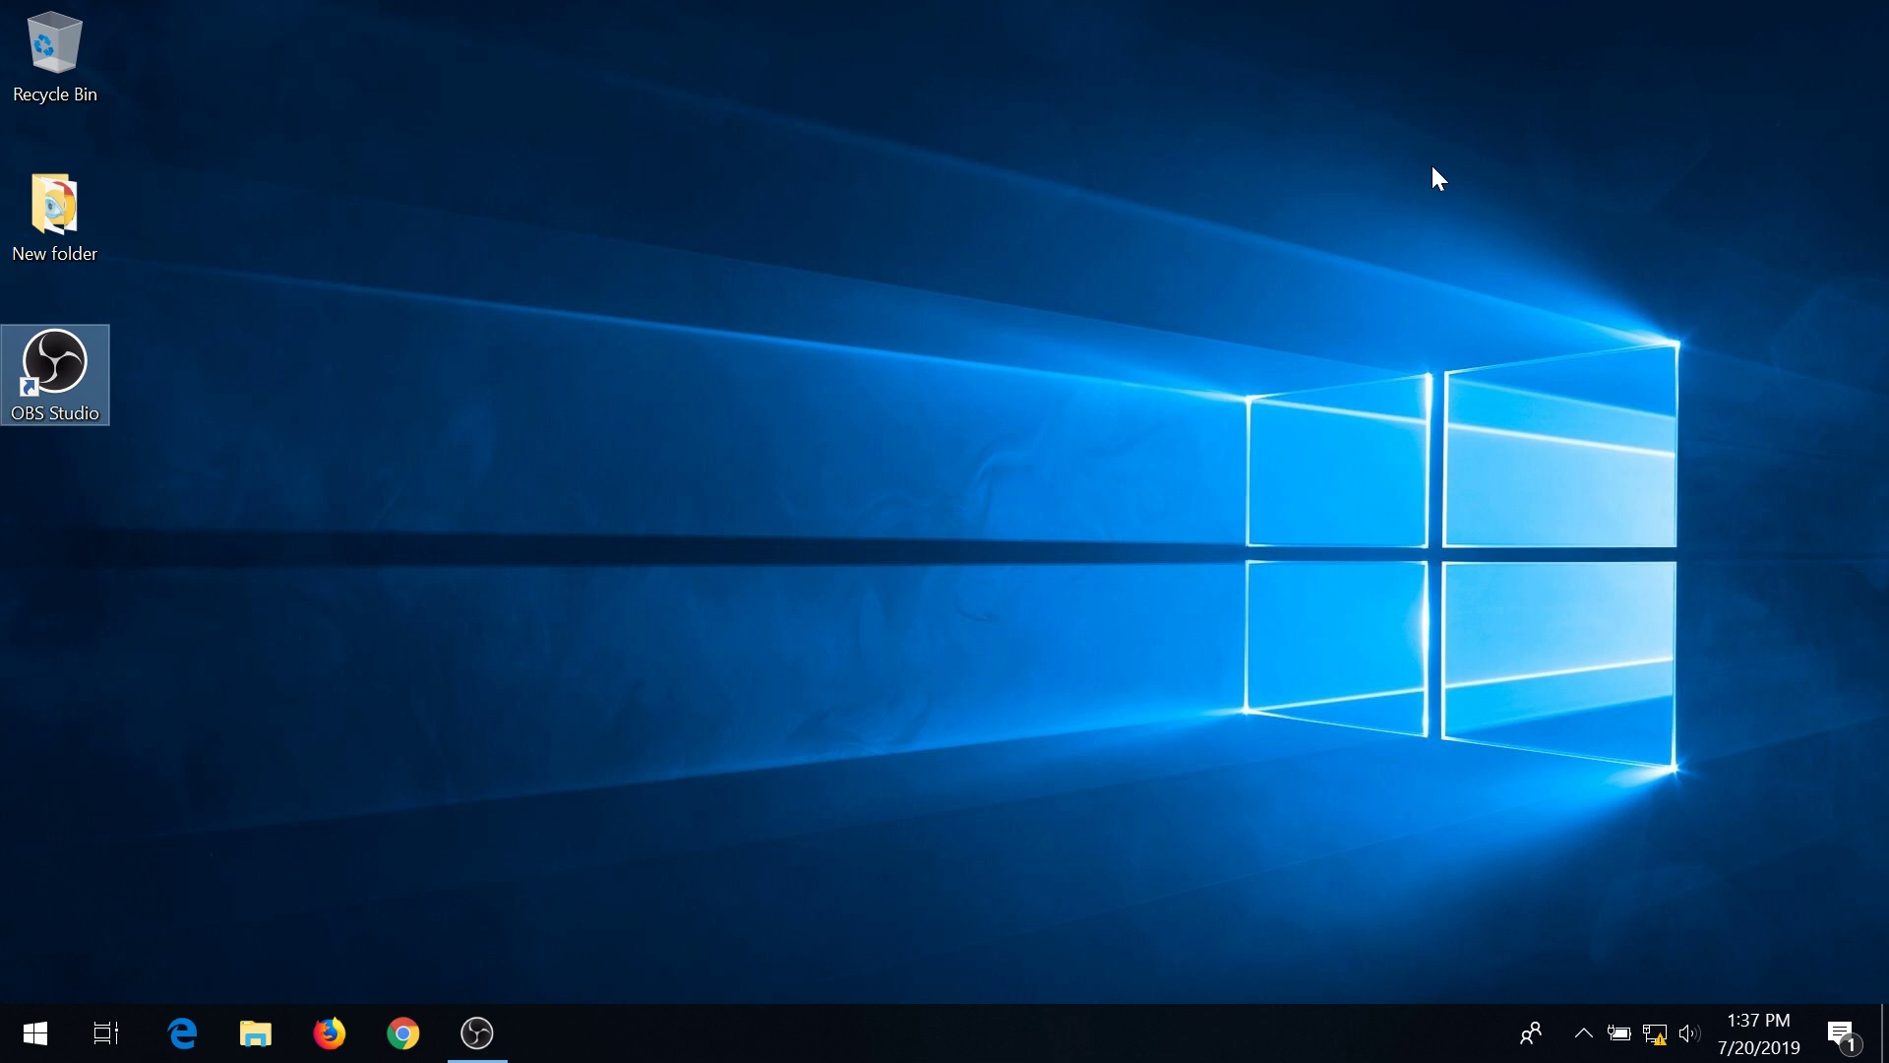
# Run ipconfig in Command Prompt and copy the Ethernet default gateway 192.168.1.1.
pyautogui.press('super')
pyautogui.write('cmd')
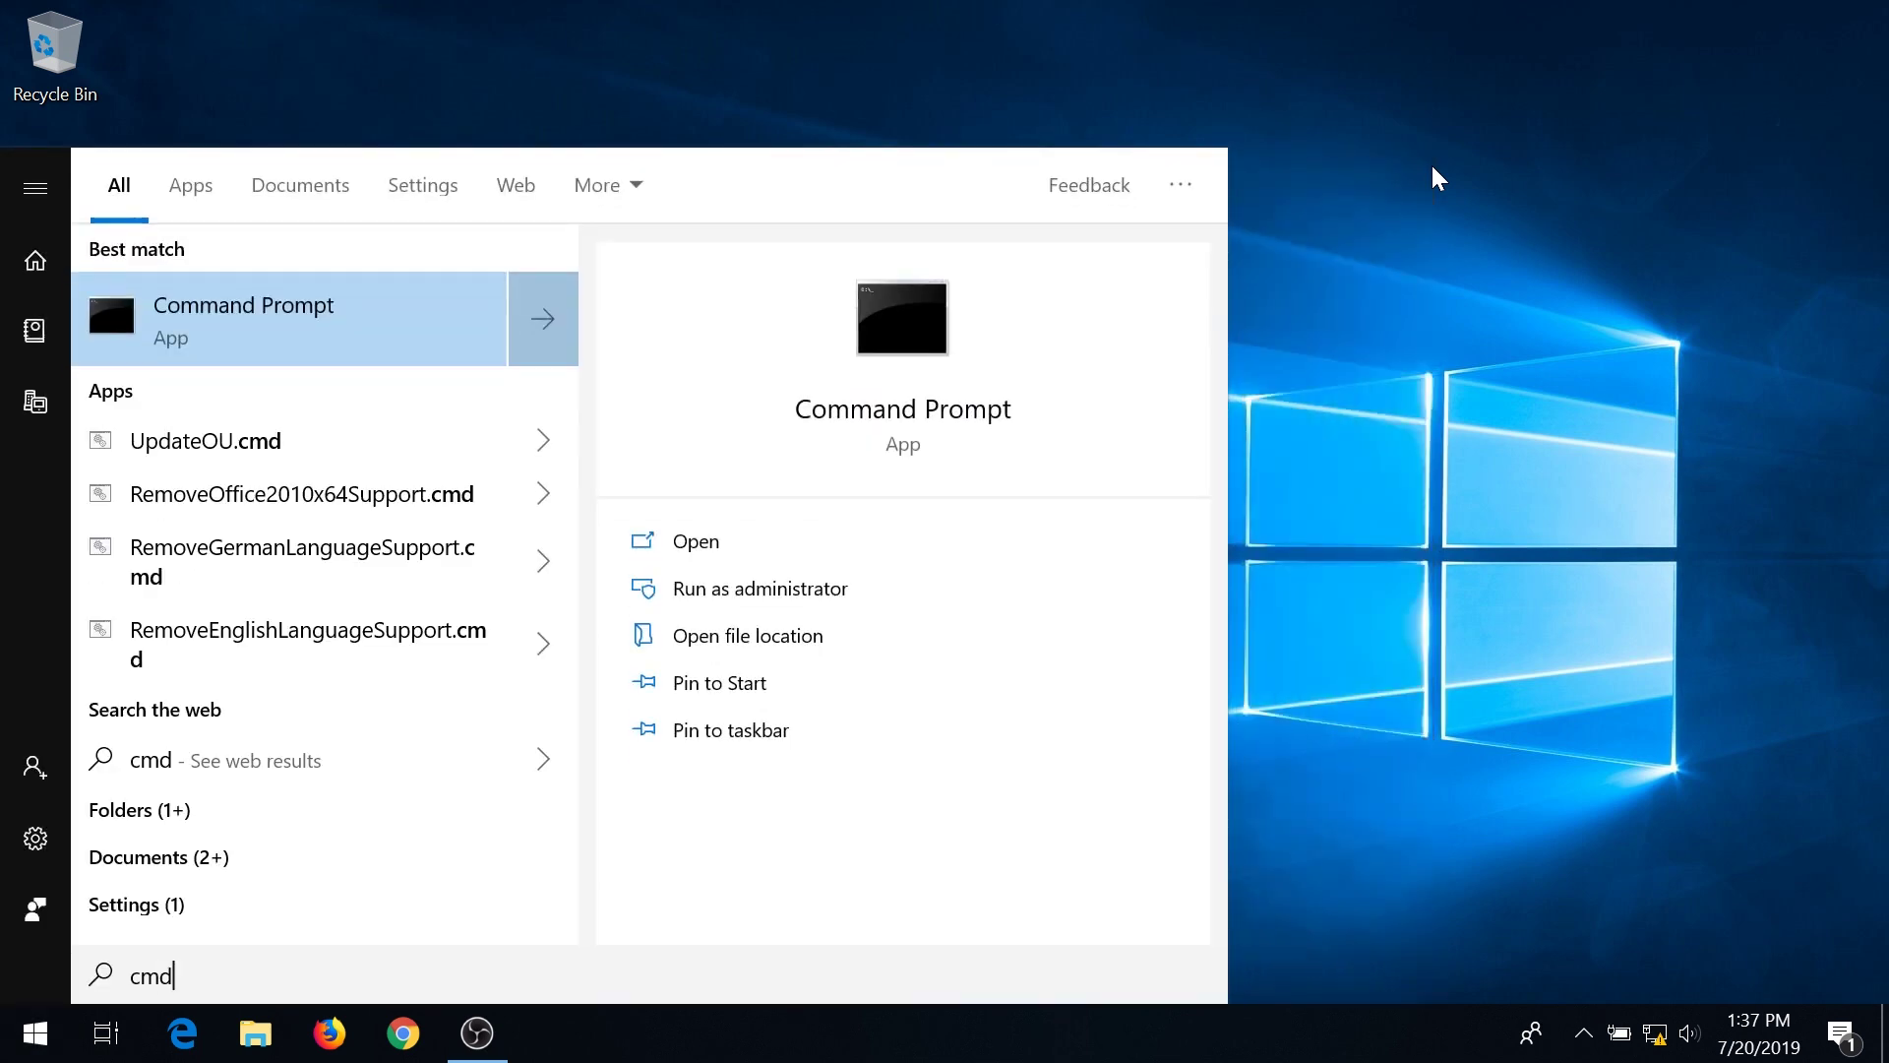
pyautogui.press('Return')
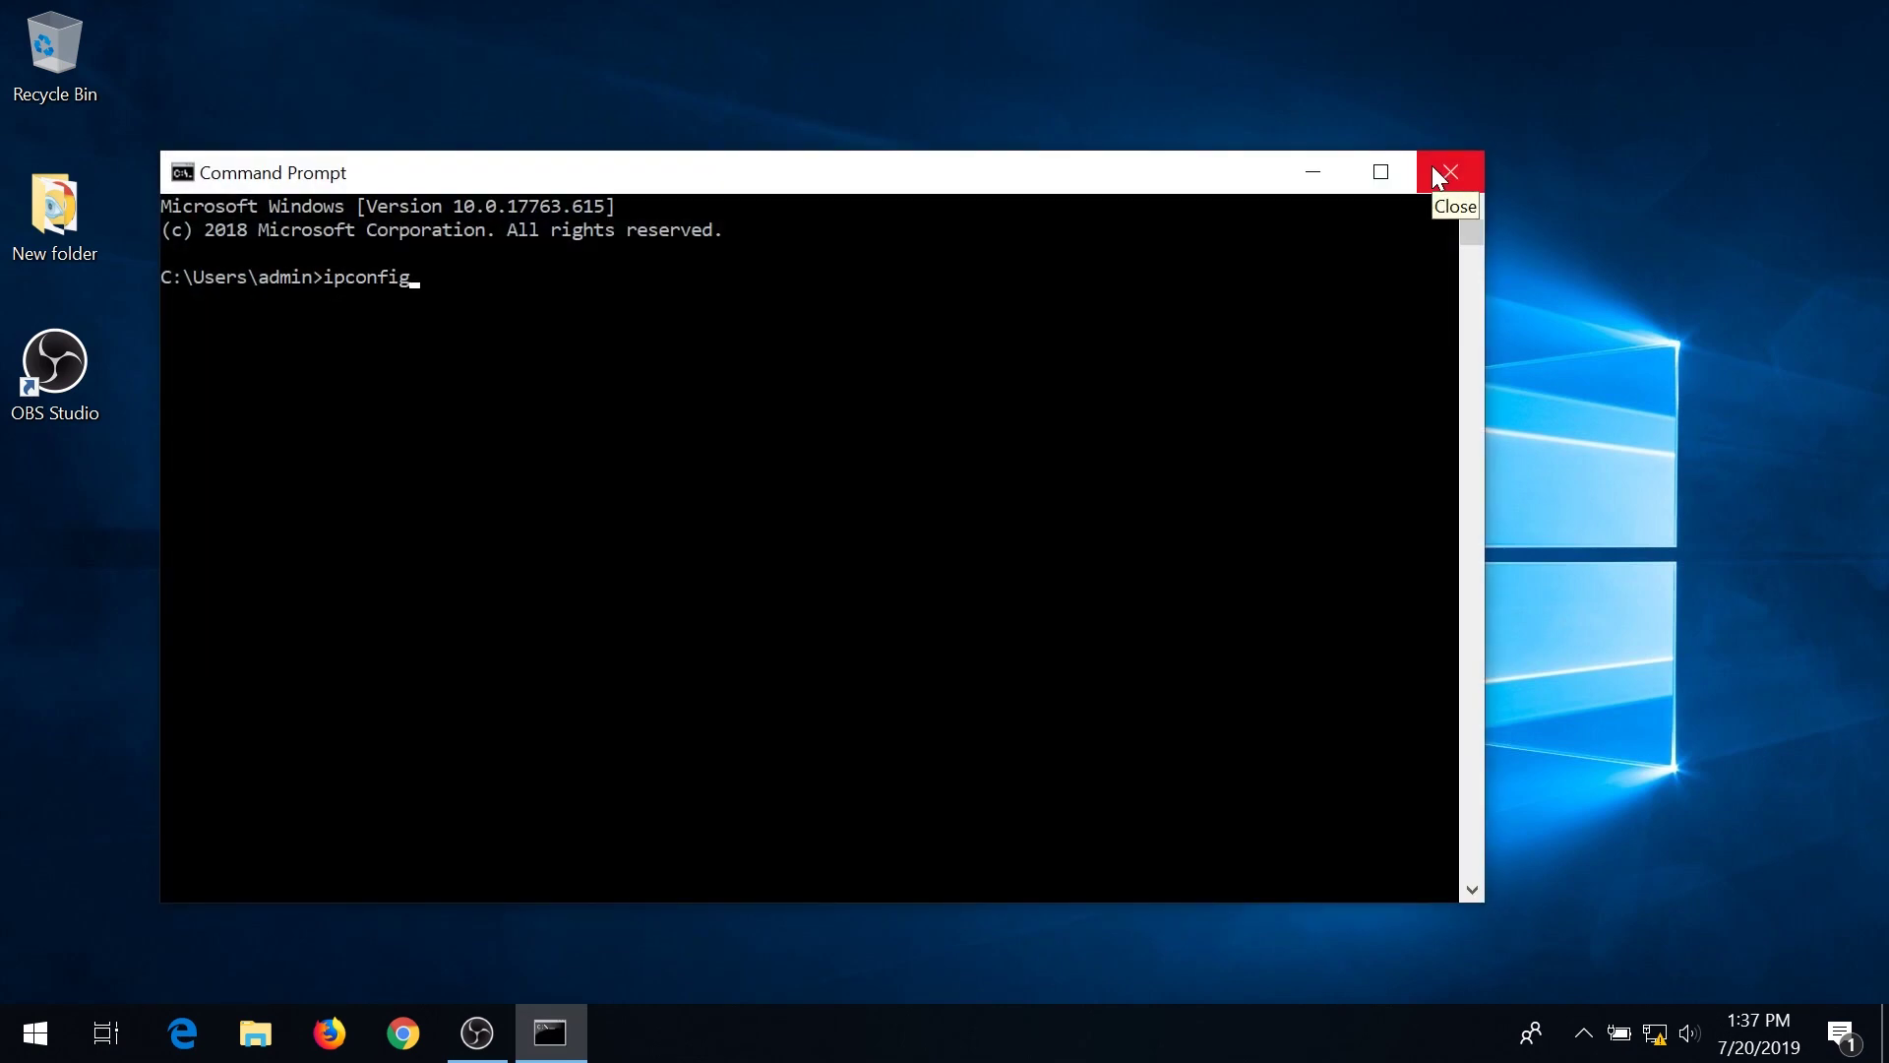
pyautogui.write('ipconfig')
pyautogui.press('Return')
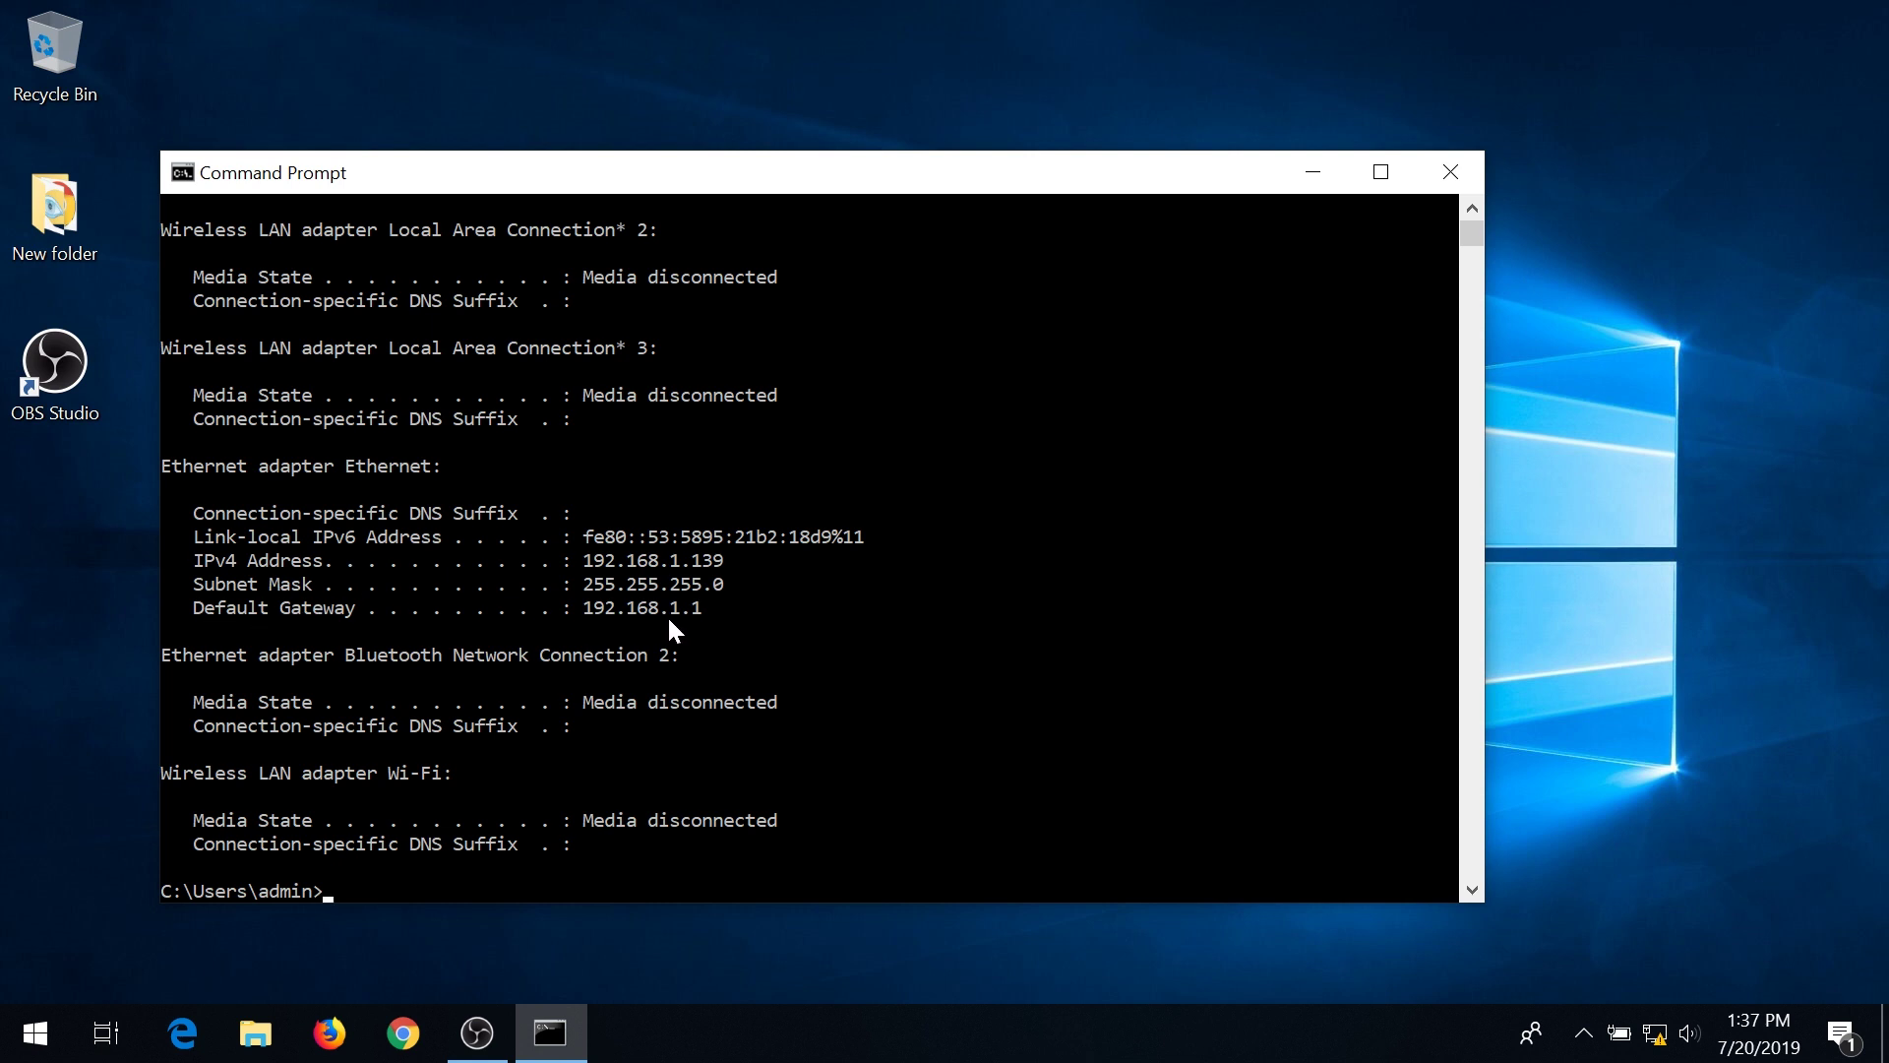
pyautogui.moveTo(589, 617); pyautogui.dragTo(697, 611)
pyautogui.hotkey('ctrl', 'c')
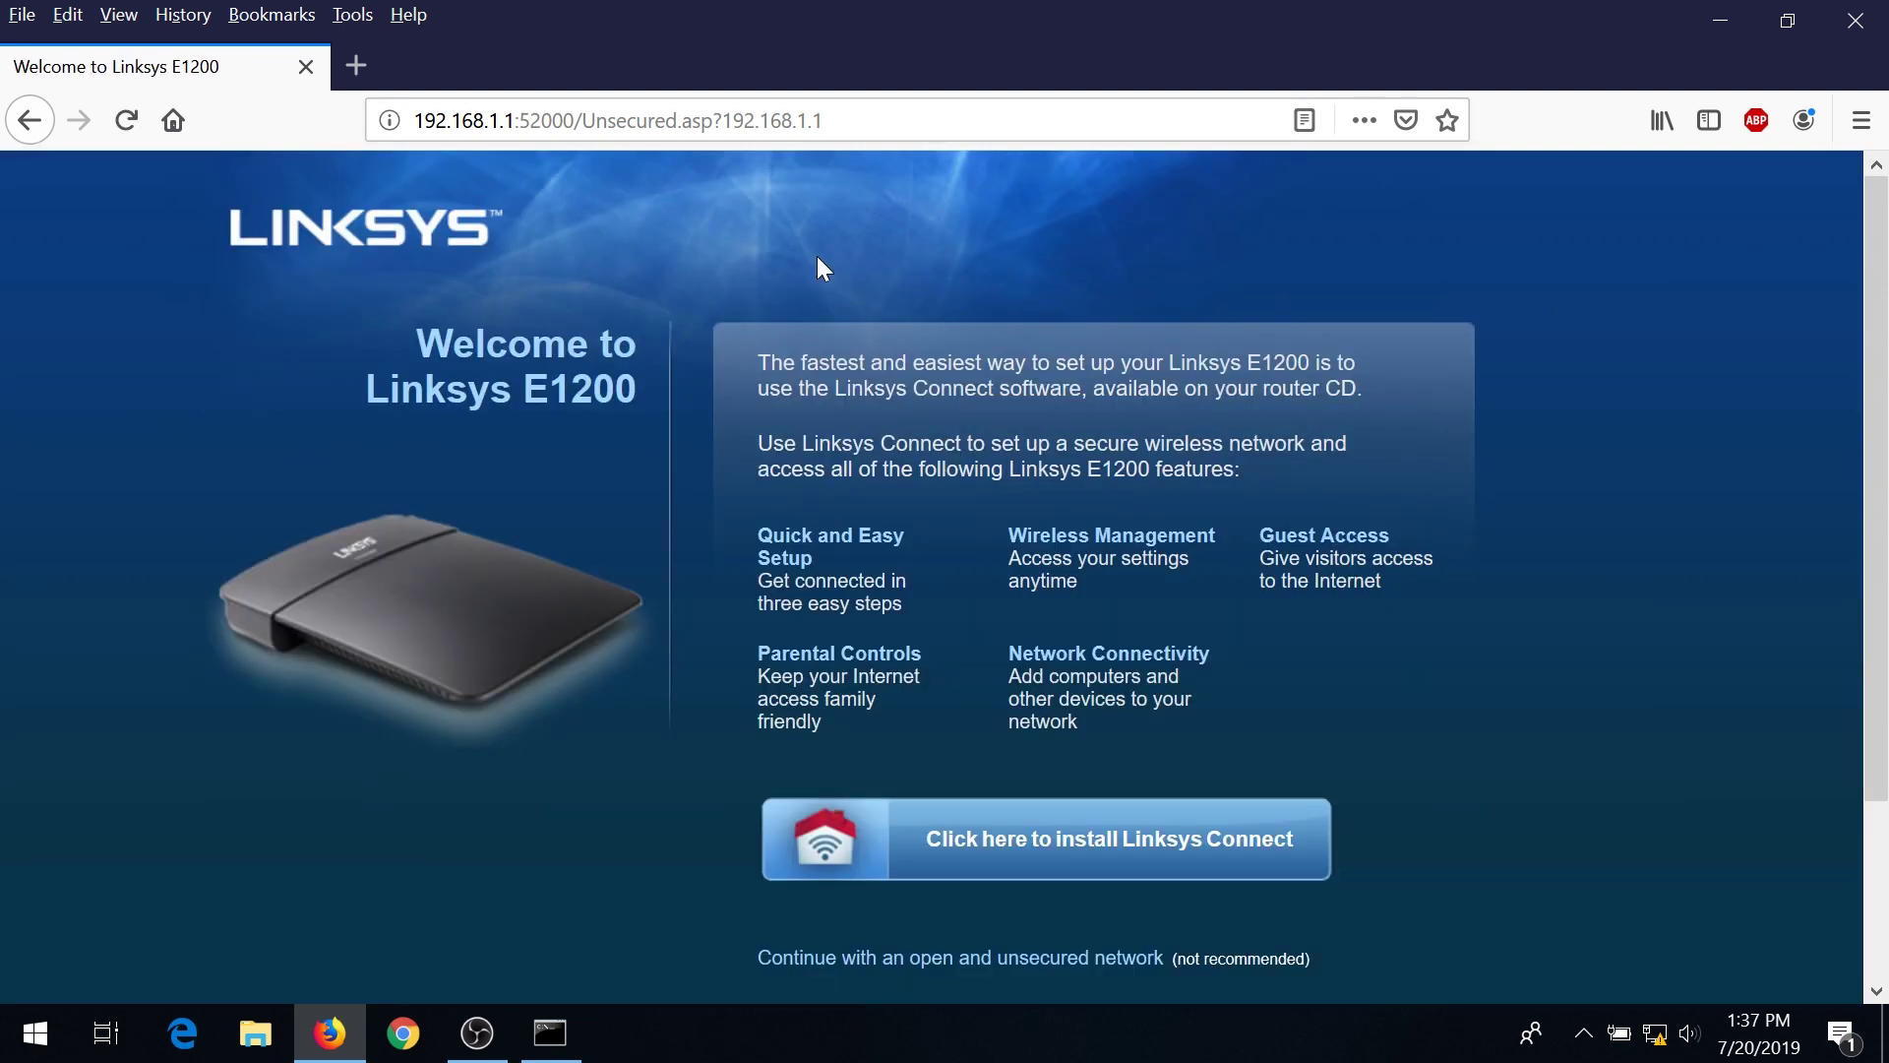
# Continue past the open, unsecured network notice, acknowledging the network isn't secure.
pyautogui.scroll(-3, 821, 261)
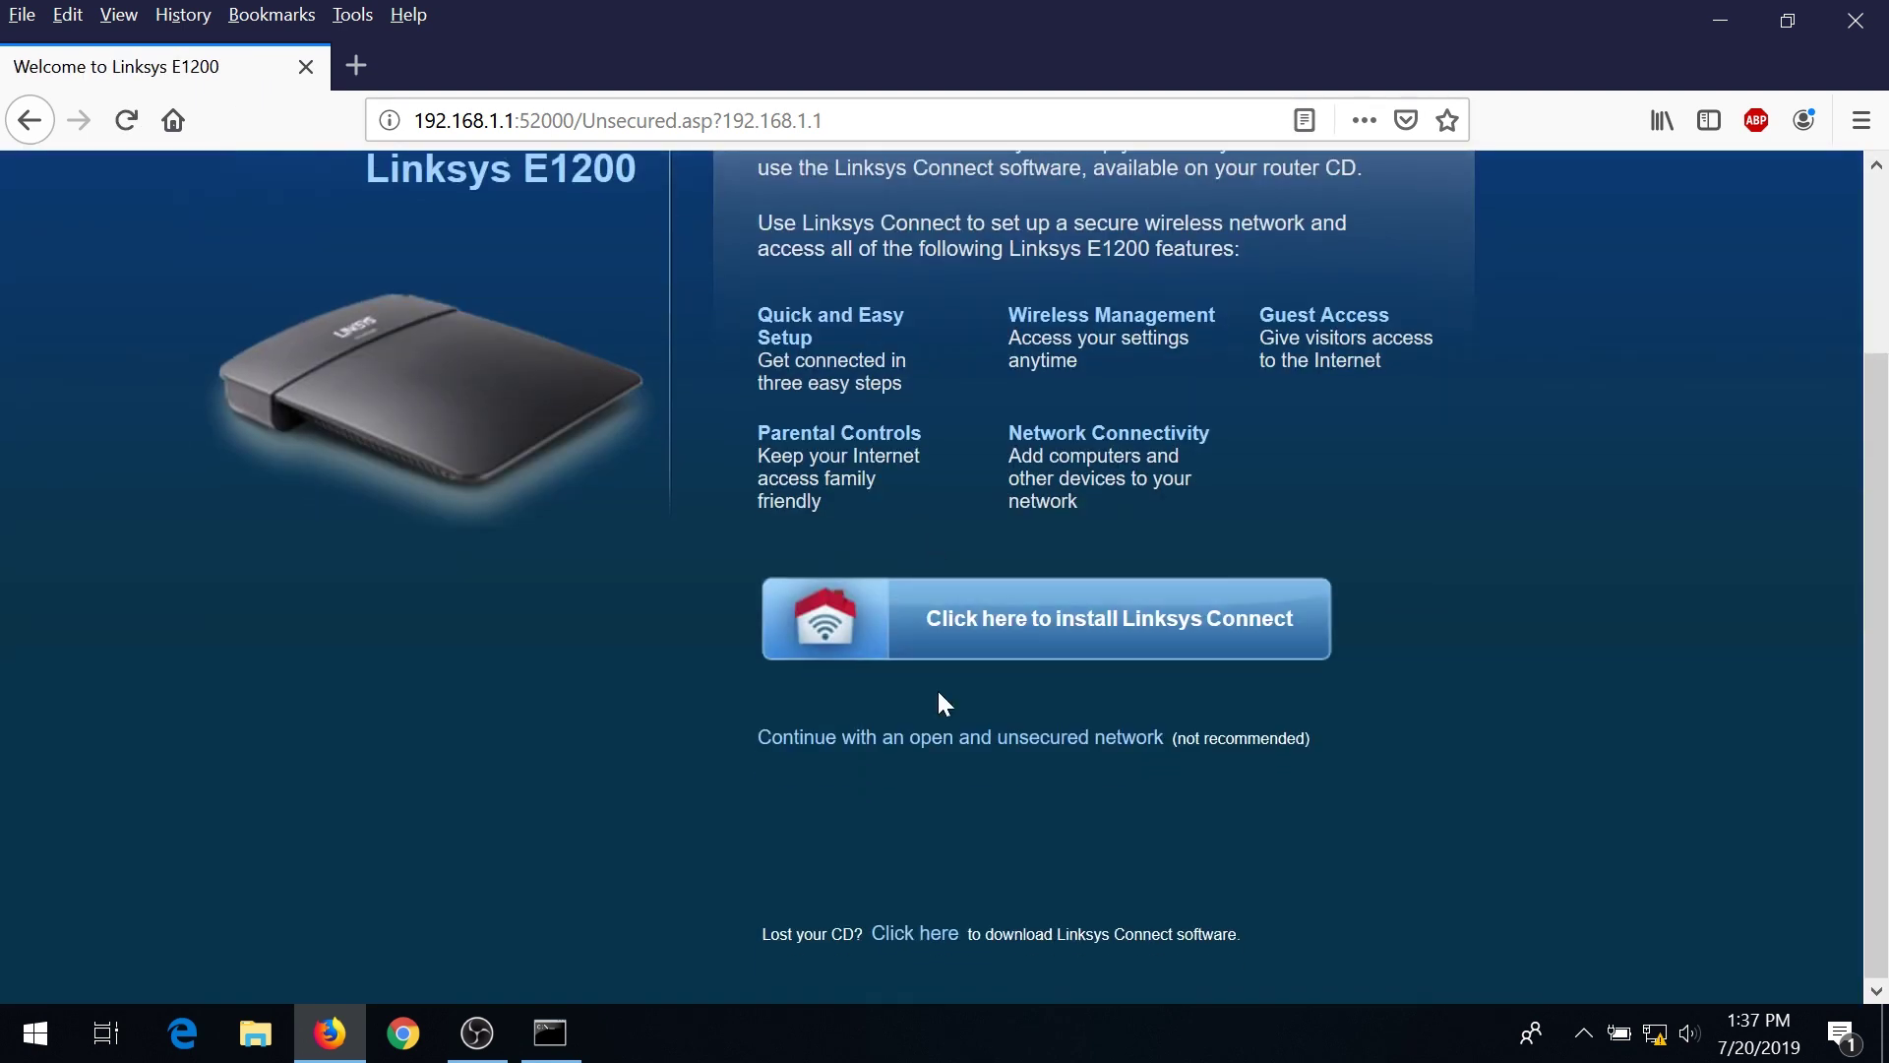
pyautogui.click(943, 756)
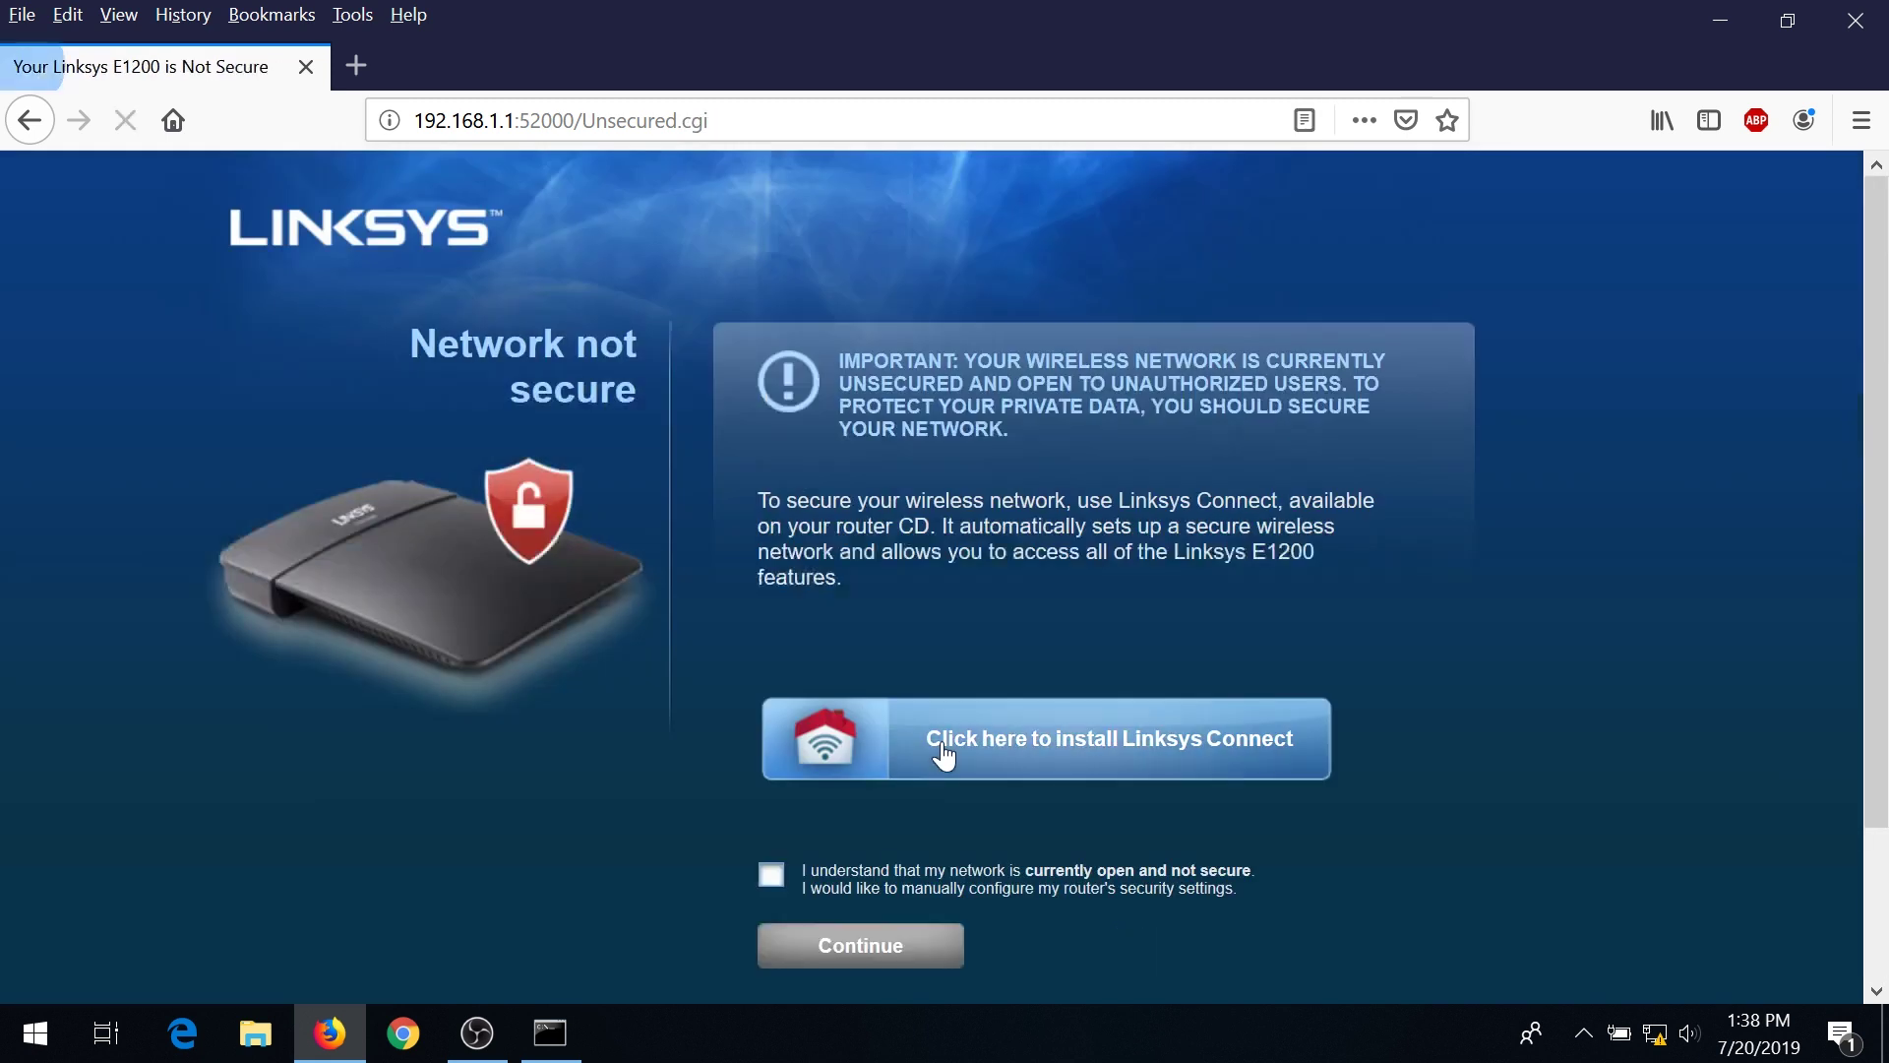
pyautogui.click(771, 876)
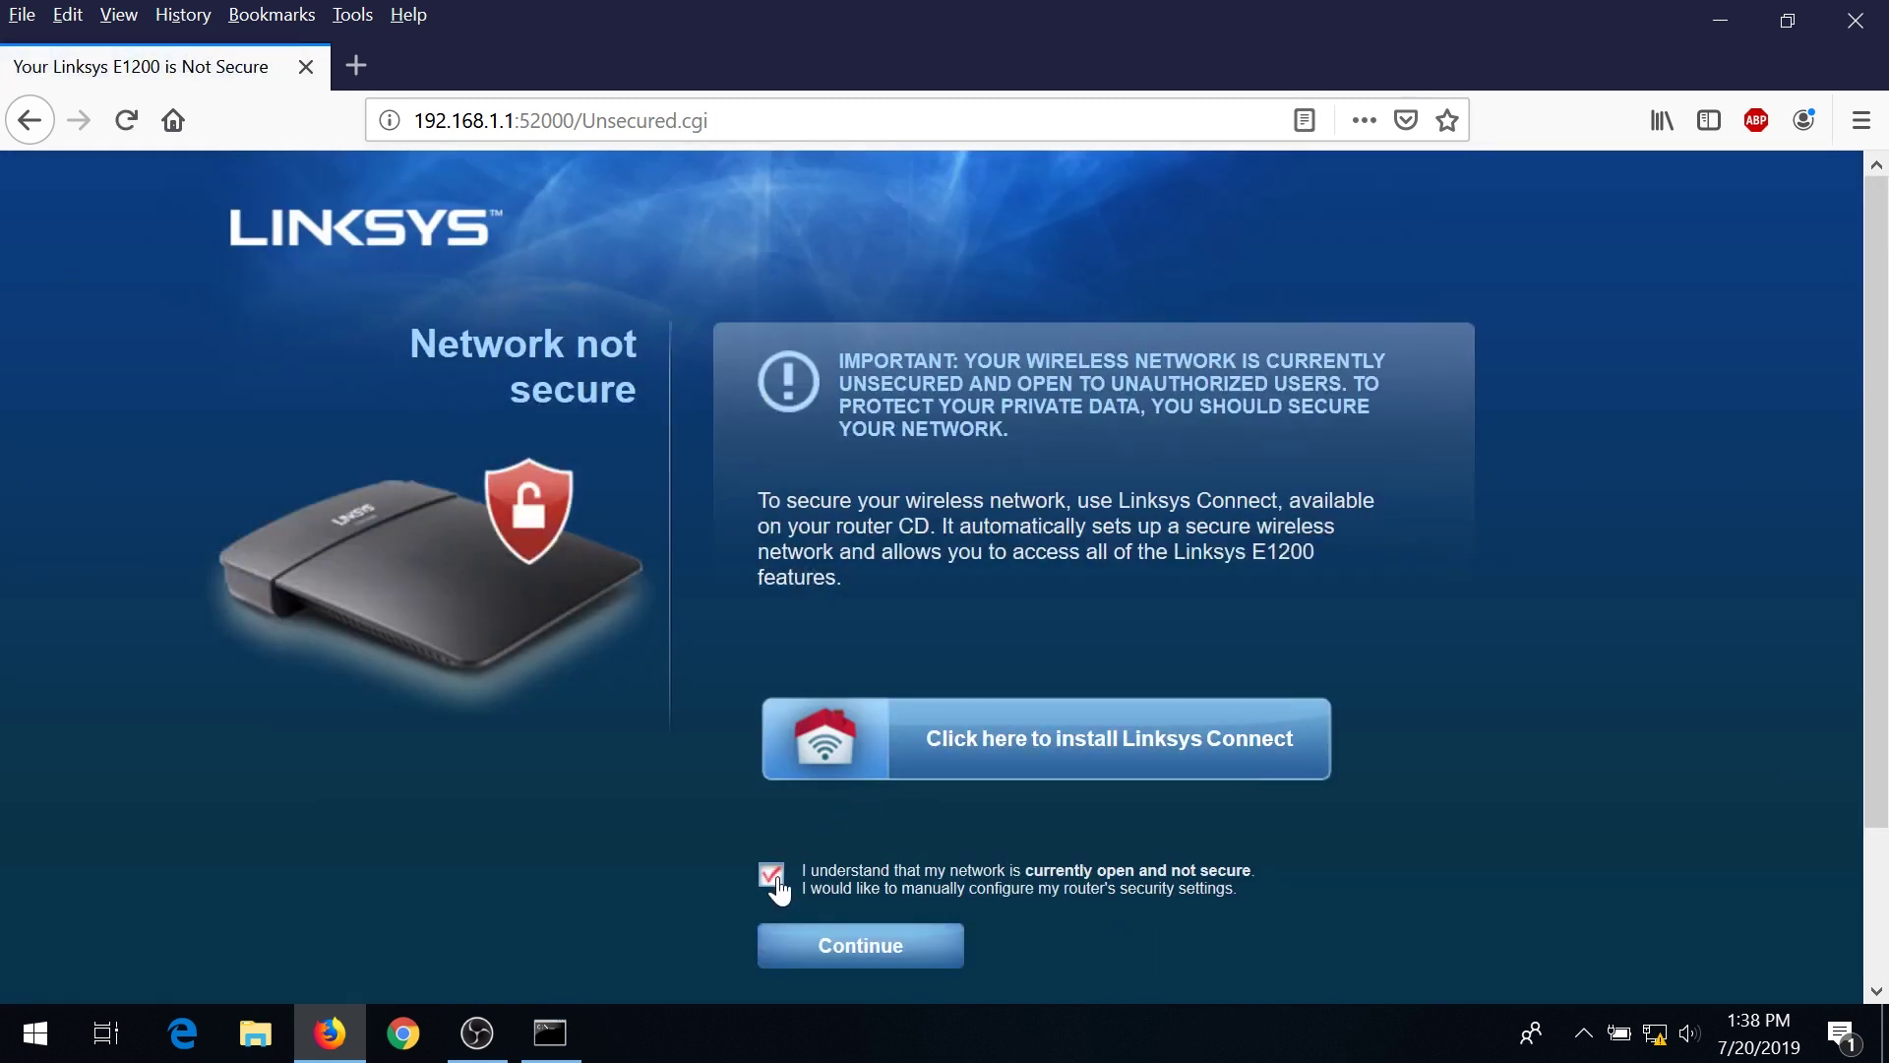
pyautogui.click(840, 943)
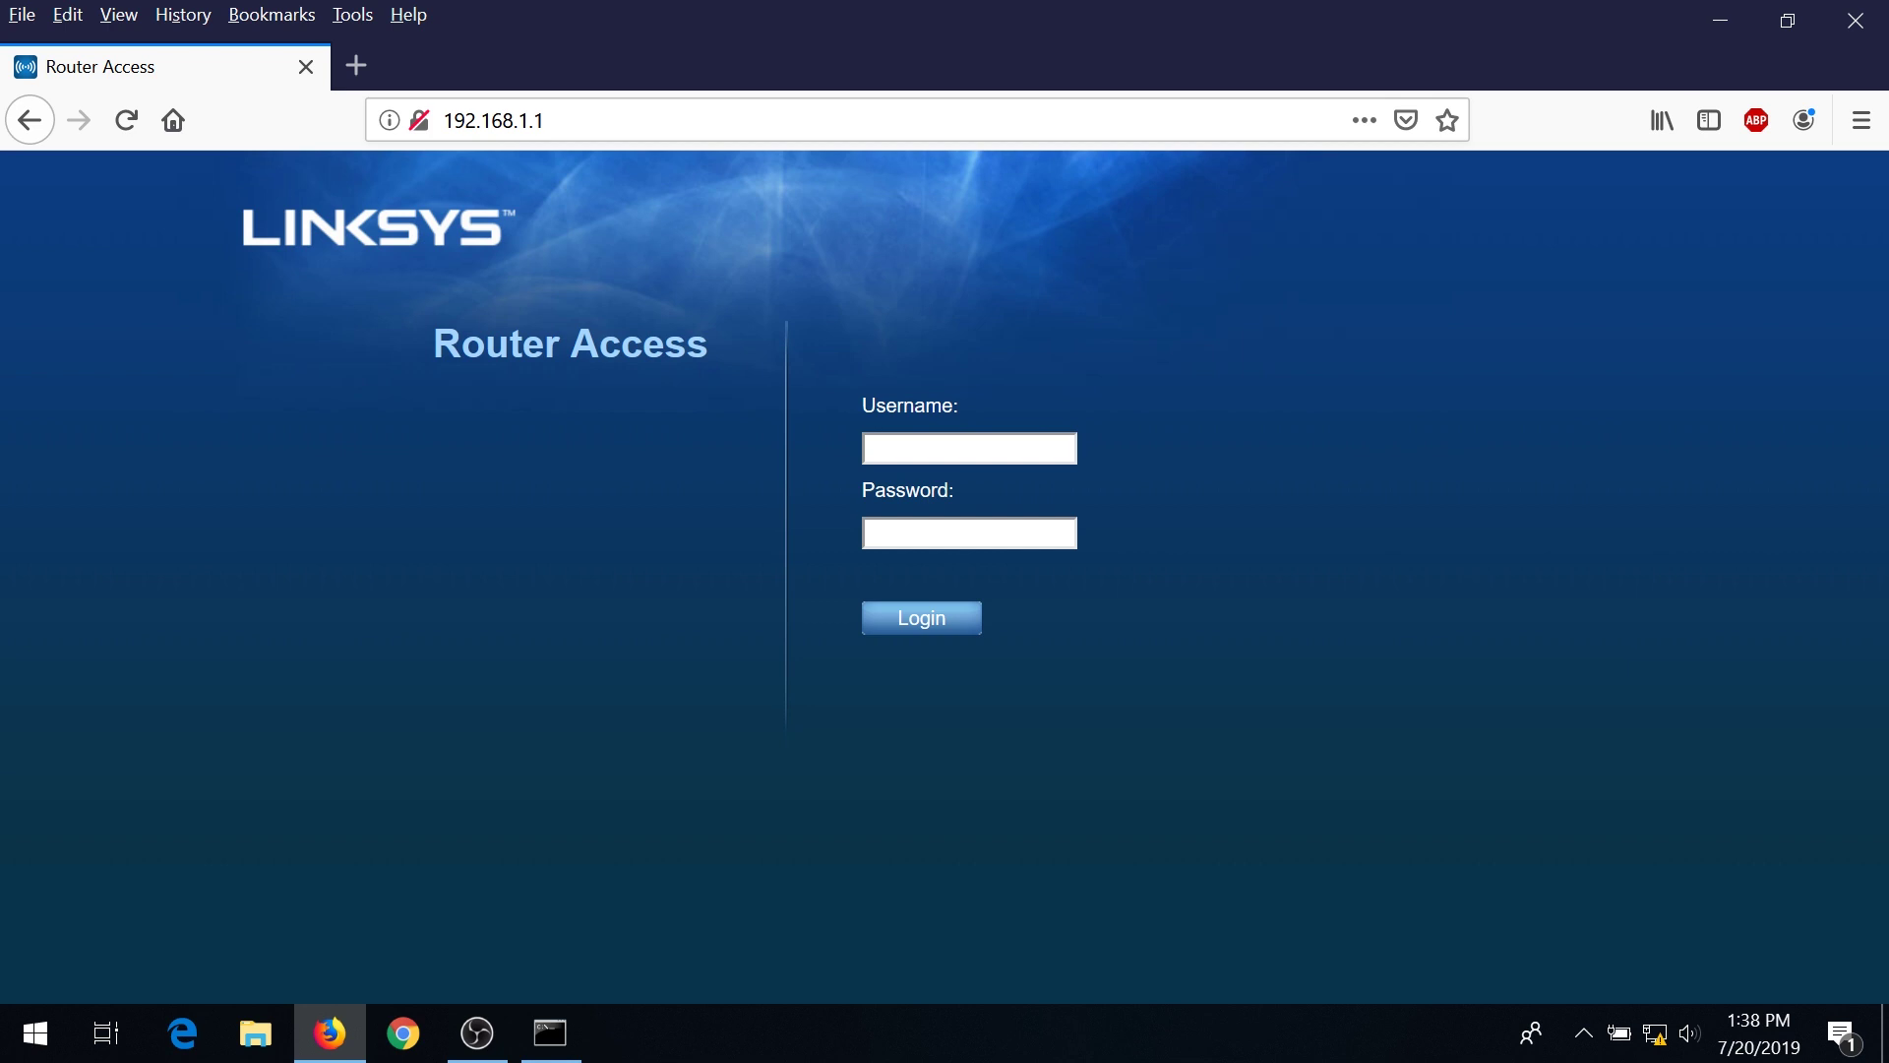
# Sign in with the router's username and password, decline saving the login, and permanently dismiss the warning.
pyautogui.write('admin')
pyautogui.press('Tab')
pyautogui.write('admin')
pyautogui.hotkey('ctrl', 'v')
pyautogui.press('Return')
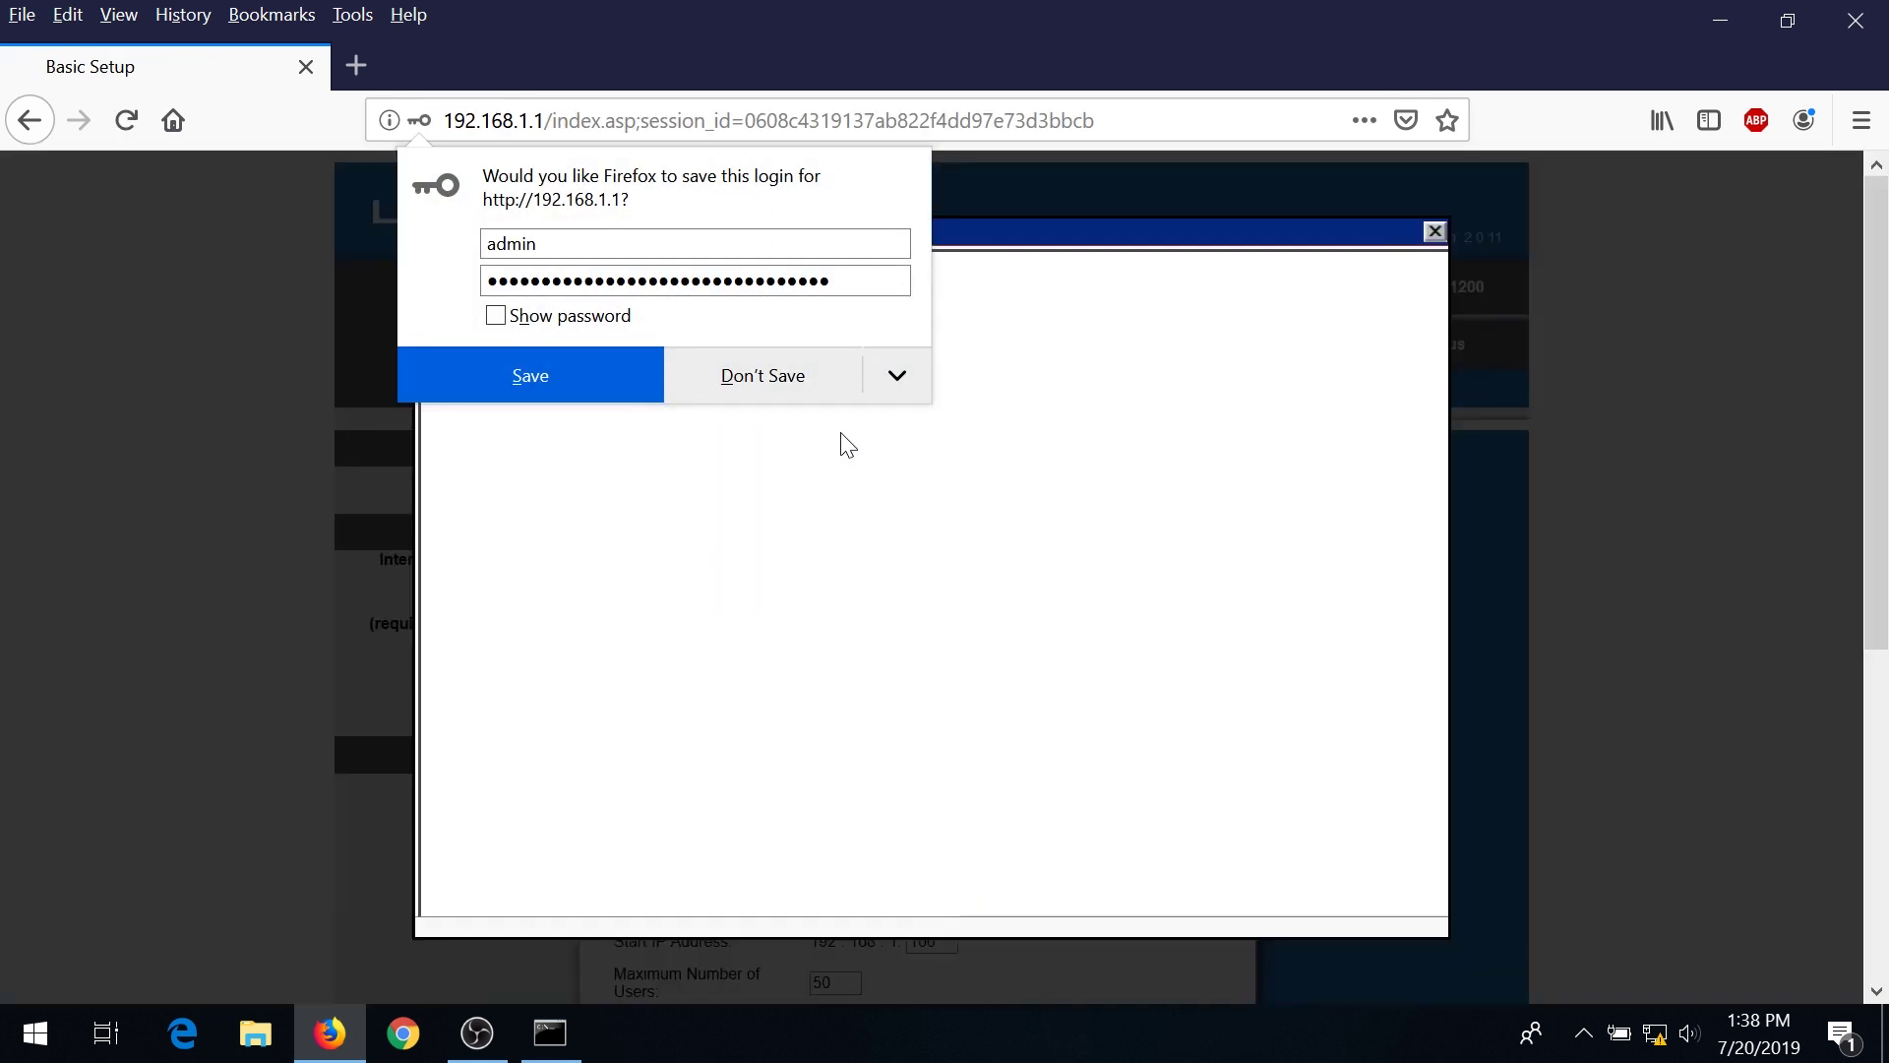
pyautogui.click(777, 375)
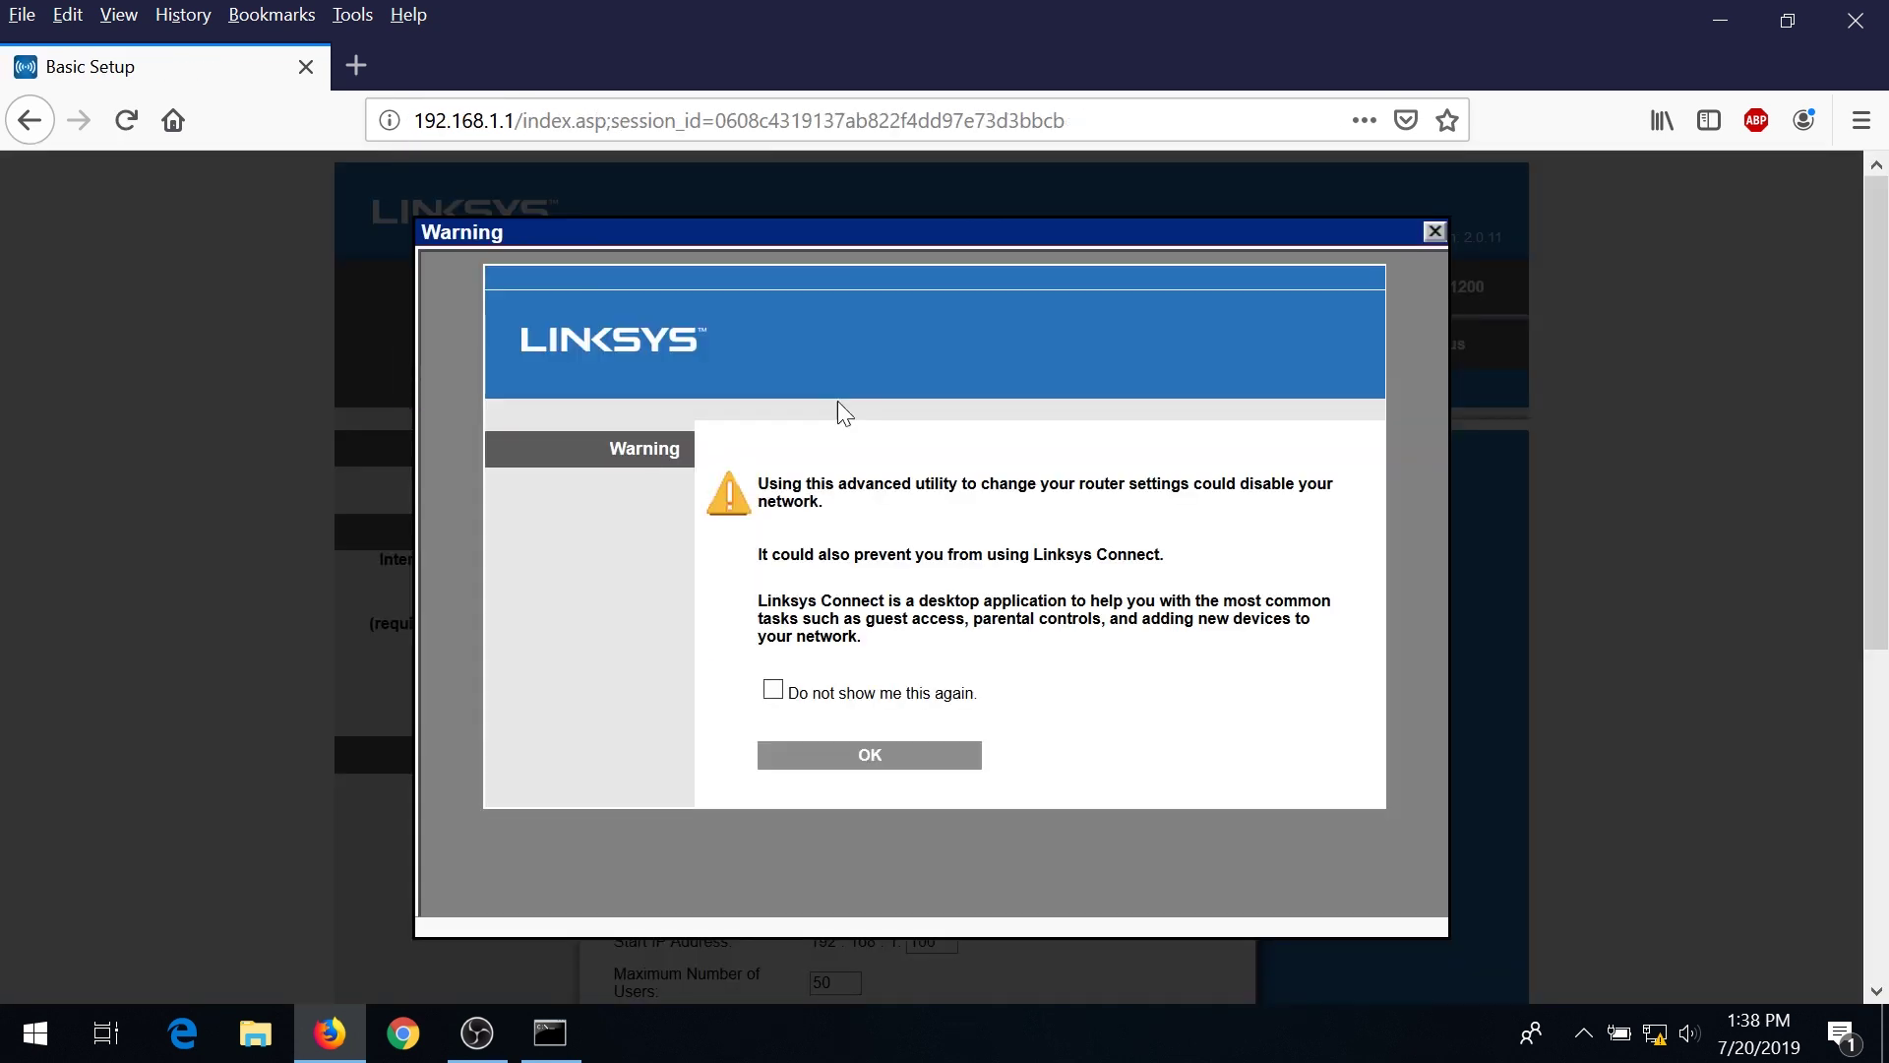
pyautogui.click(774, 690)
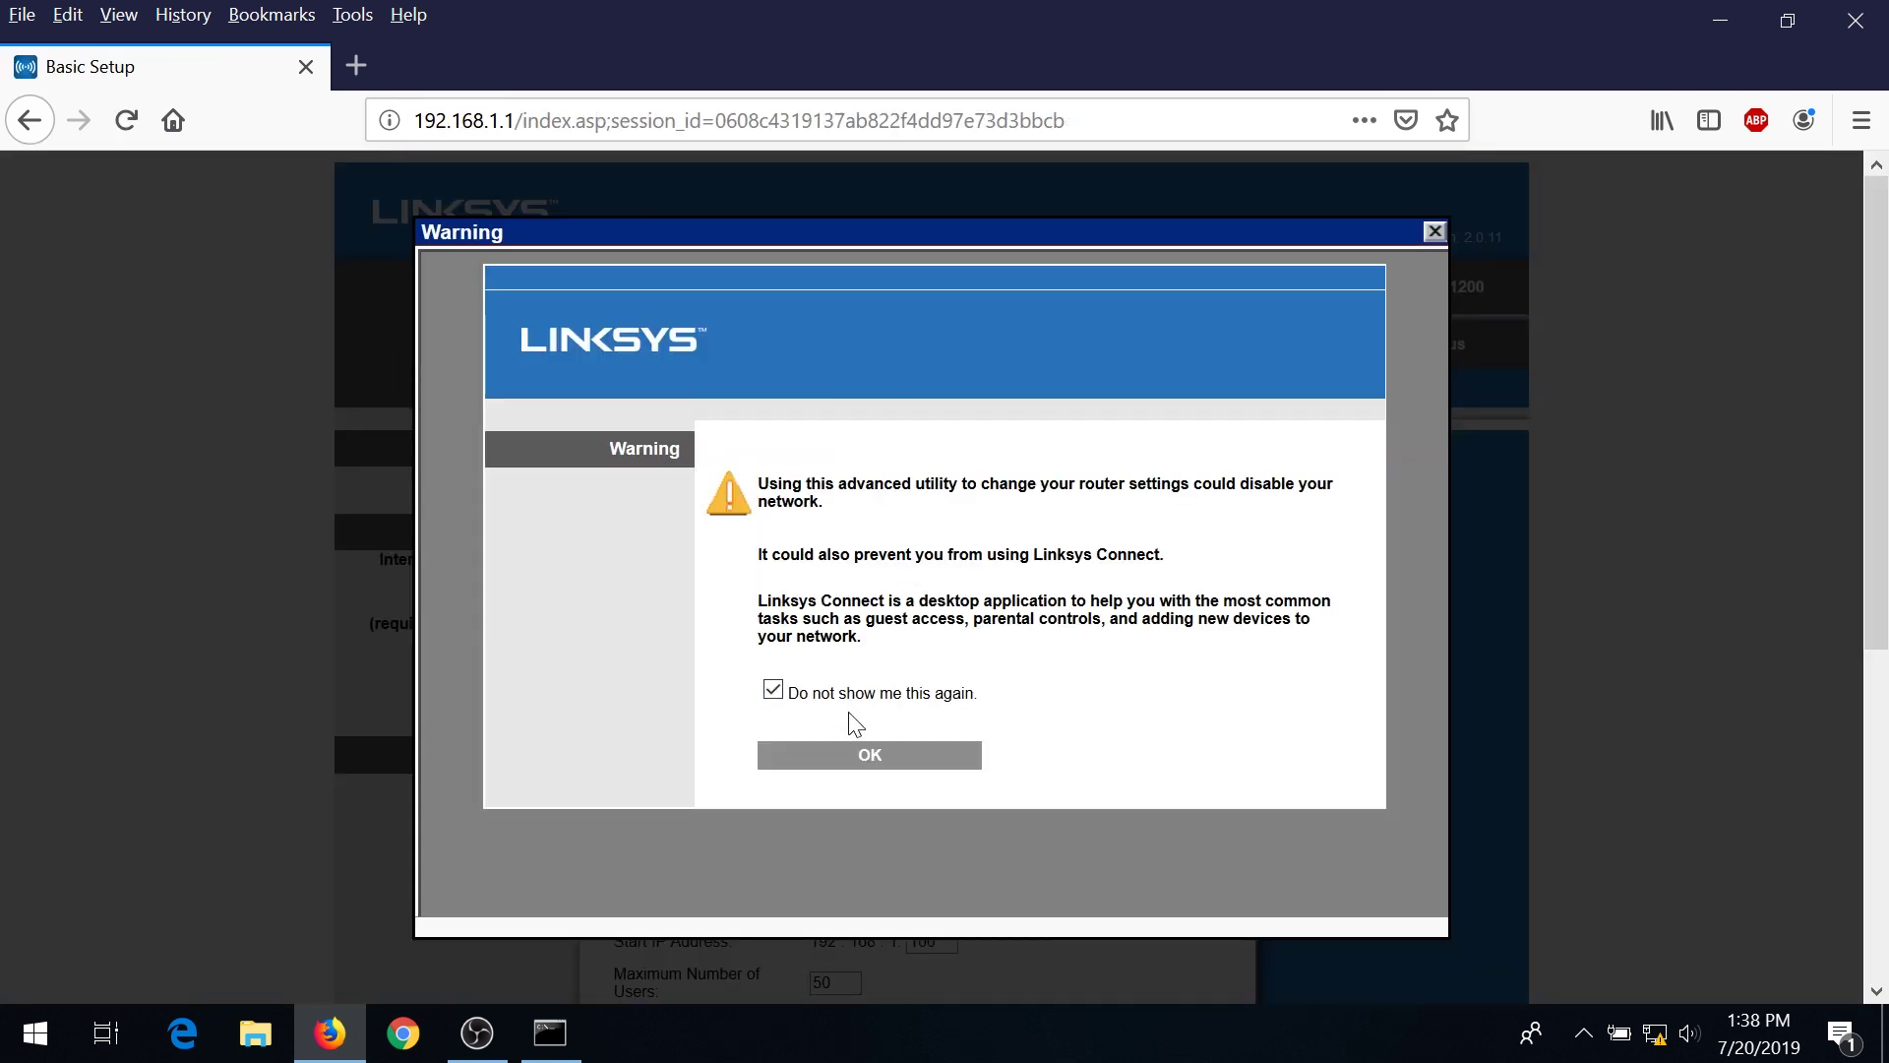
pyautogui.click(862, 762)
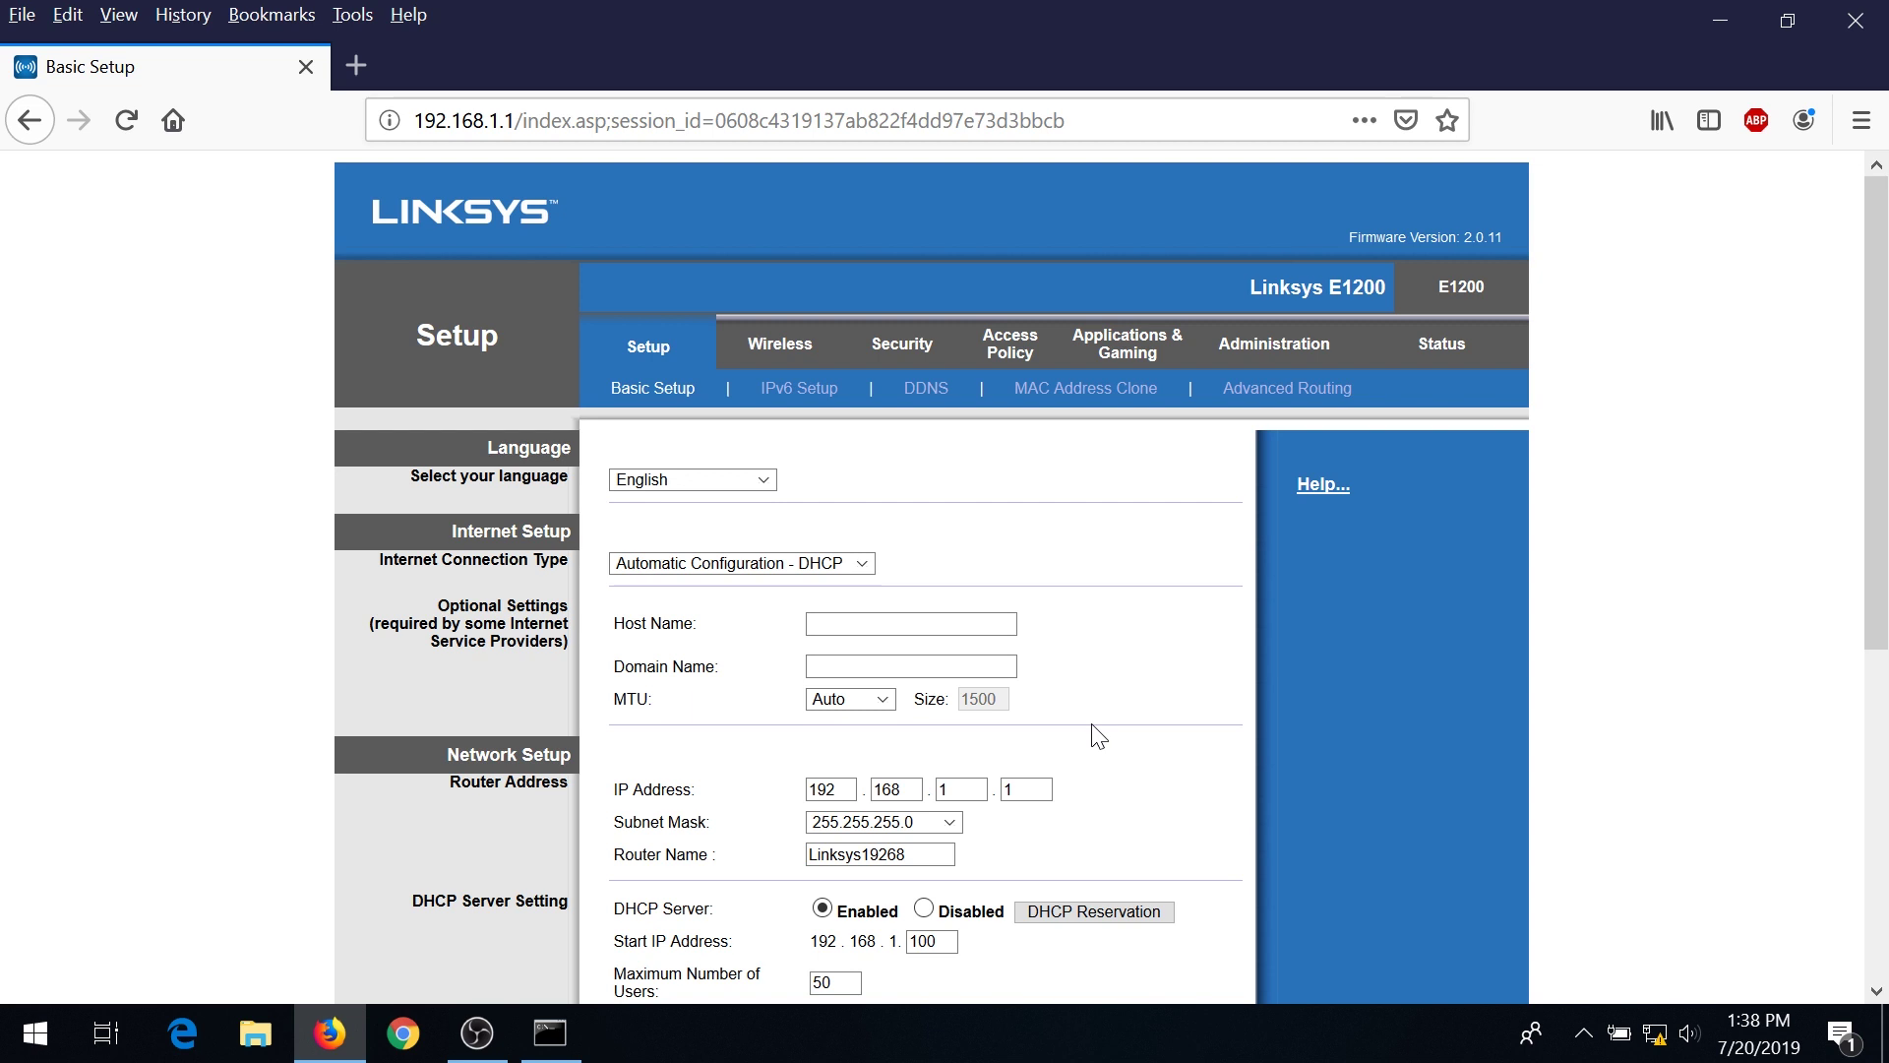
# Set DHCP Server to Disabled, save, and return to Basic Setup.
pyautogui.scroll(-3, 1100, 734)
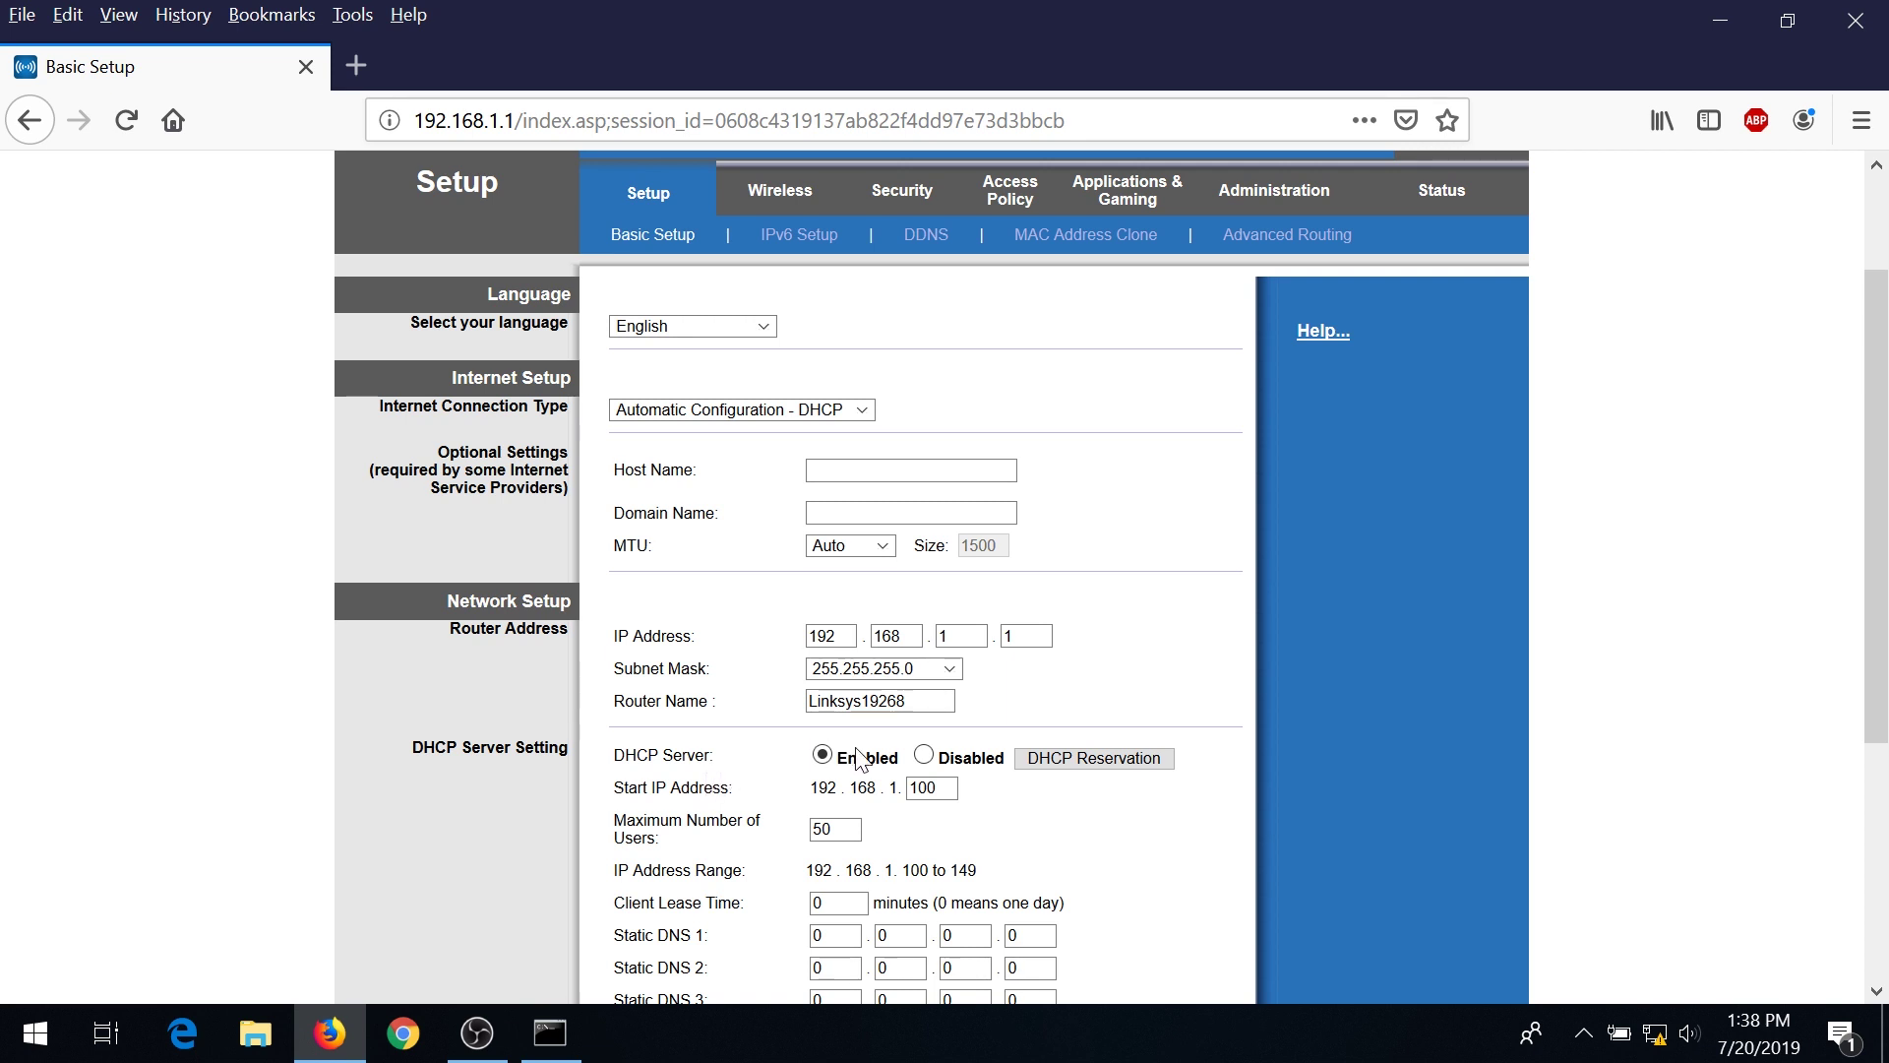
pyautogui.click(923, 756)
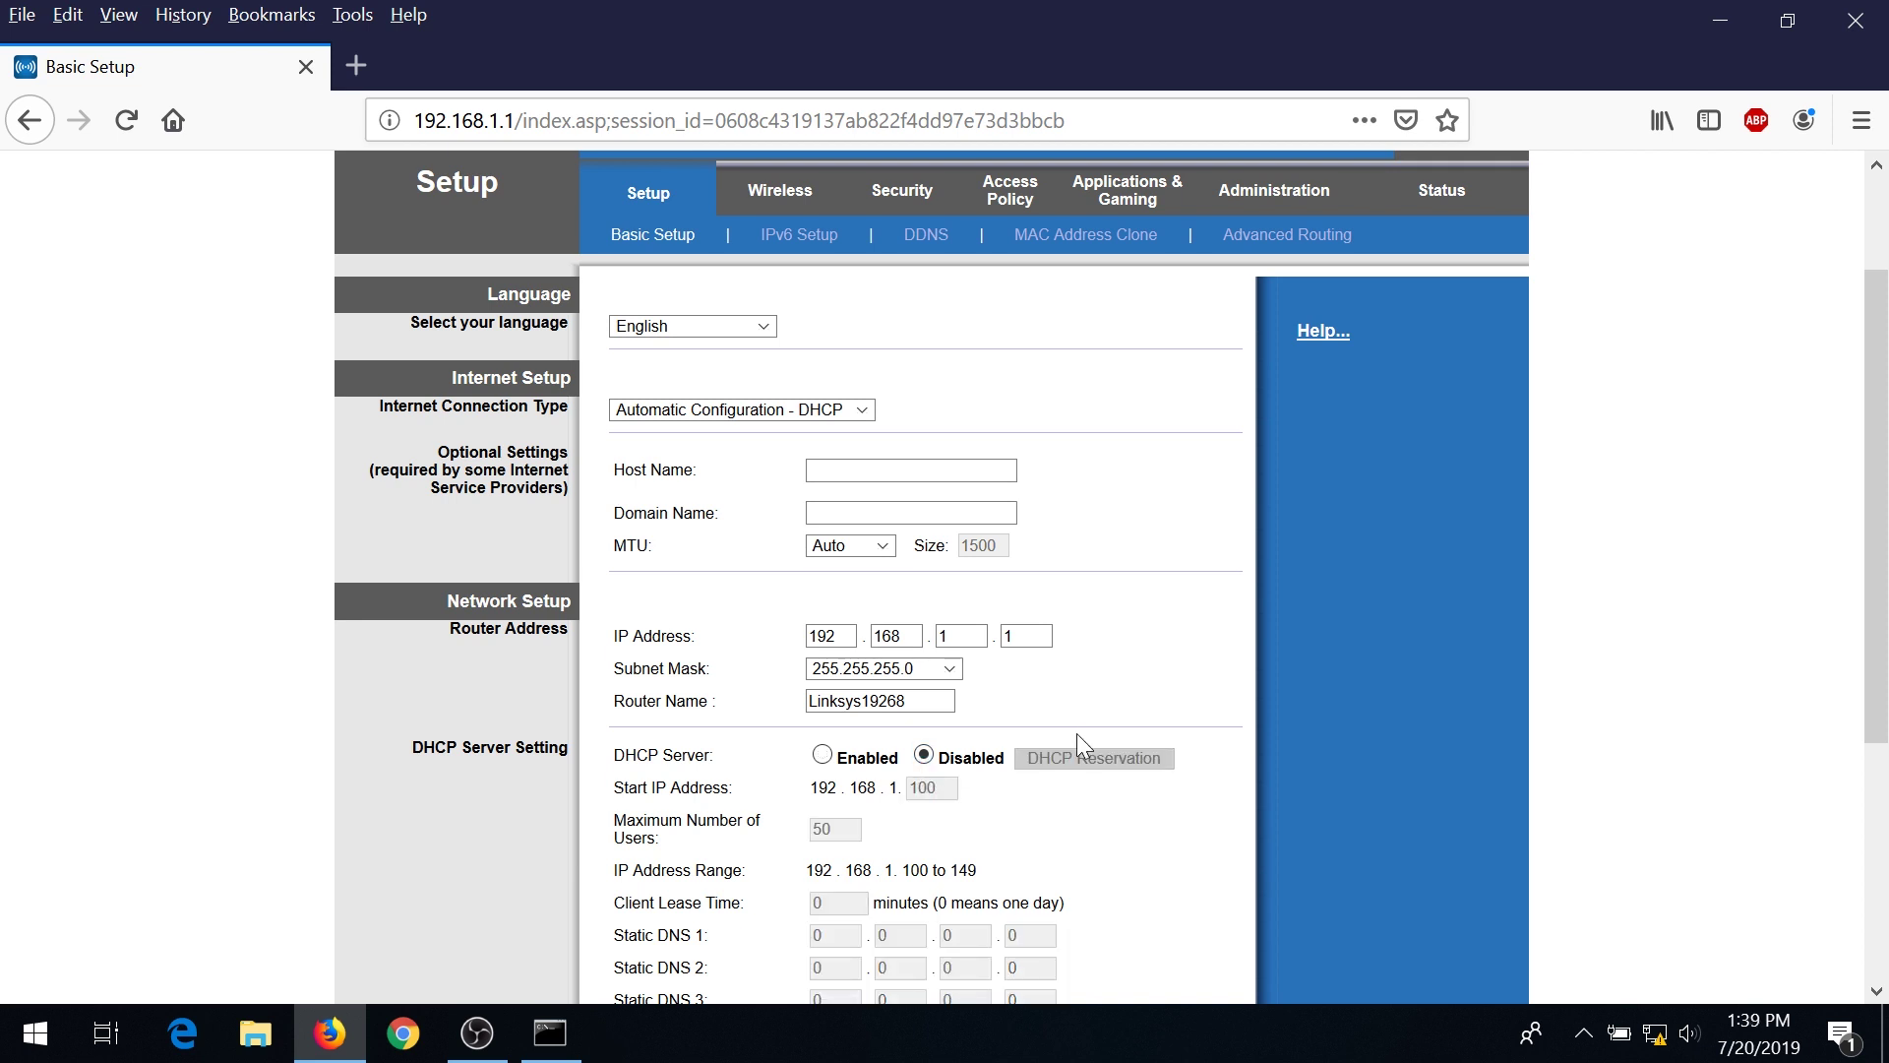
pyautogui.scroll(-4, 1058, 848)
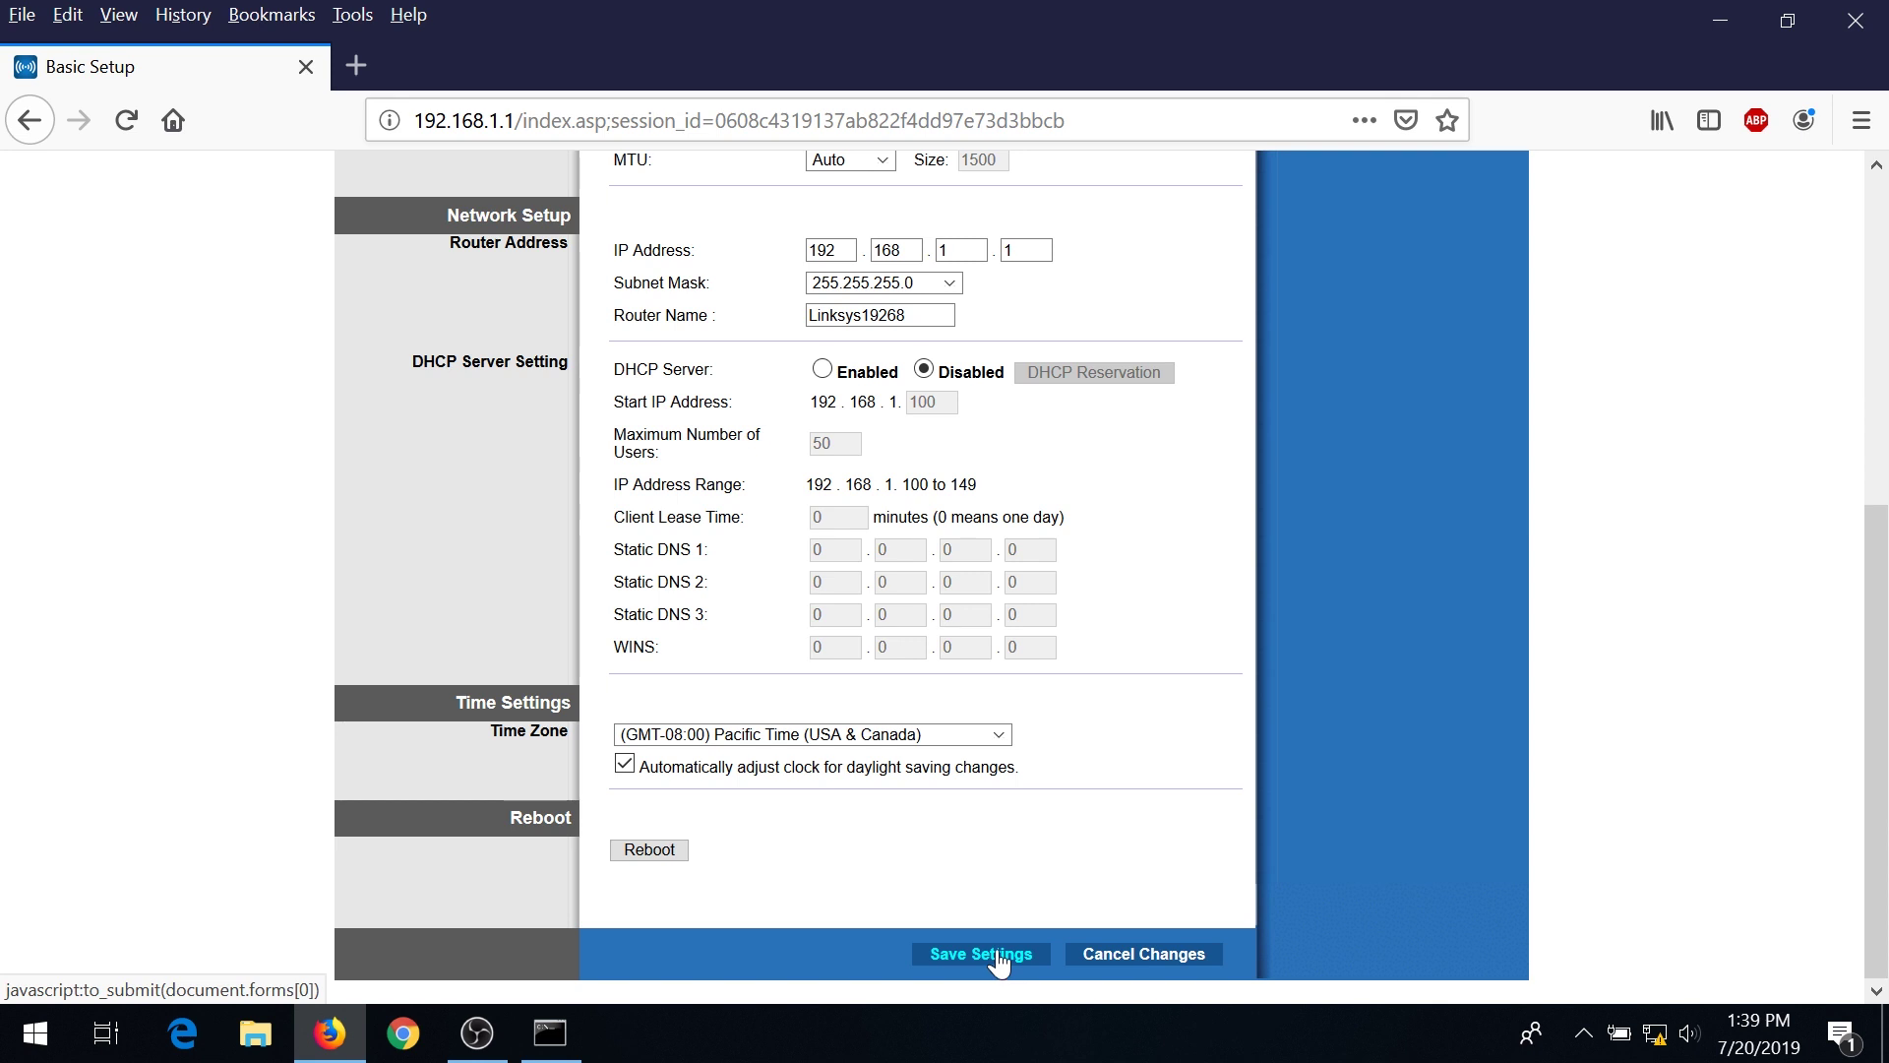
pyautogui.click(998, 954)
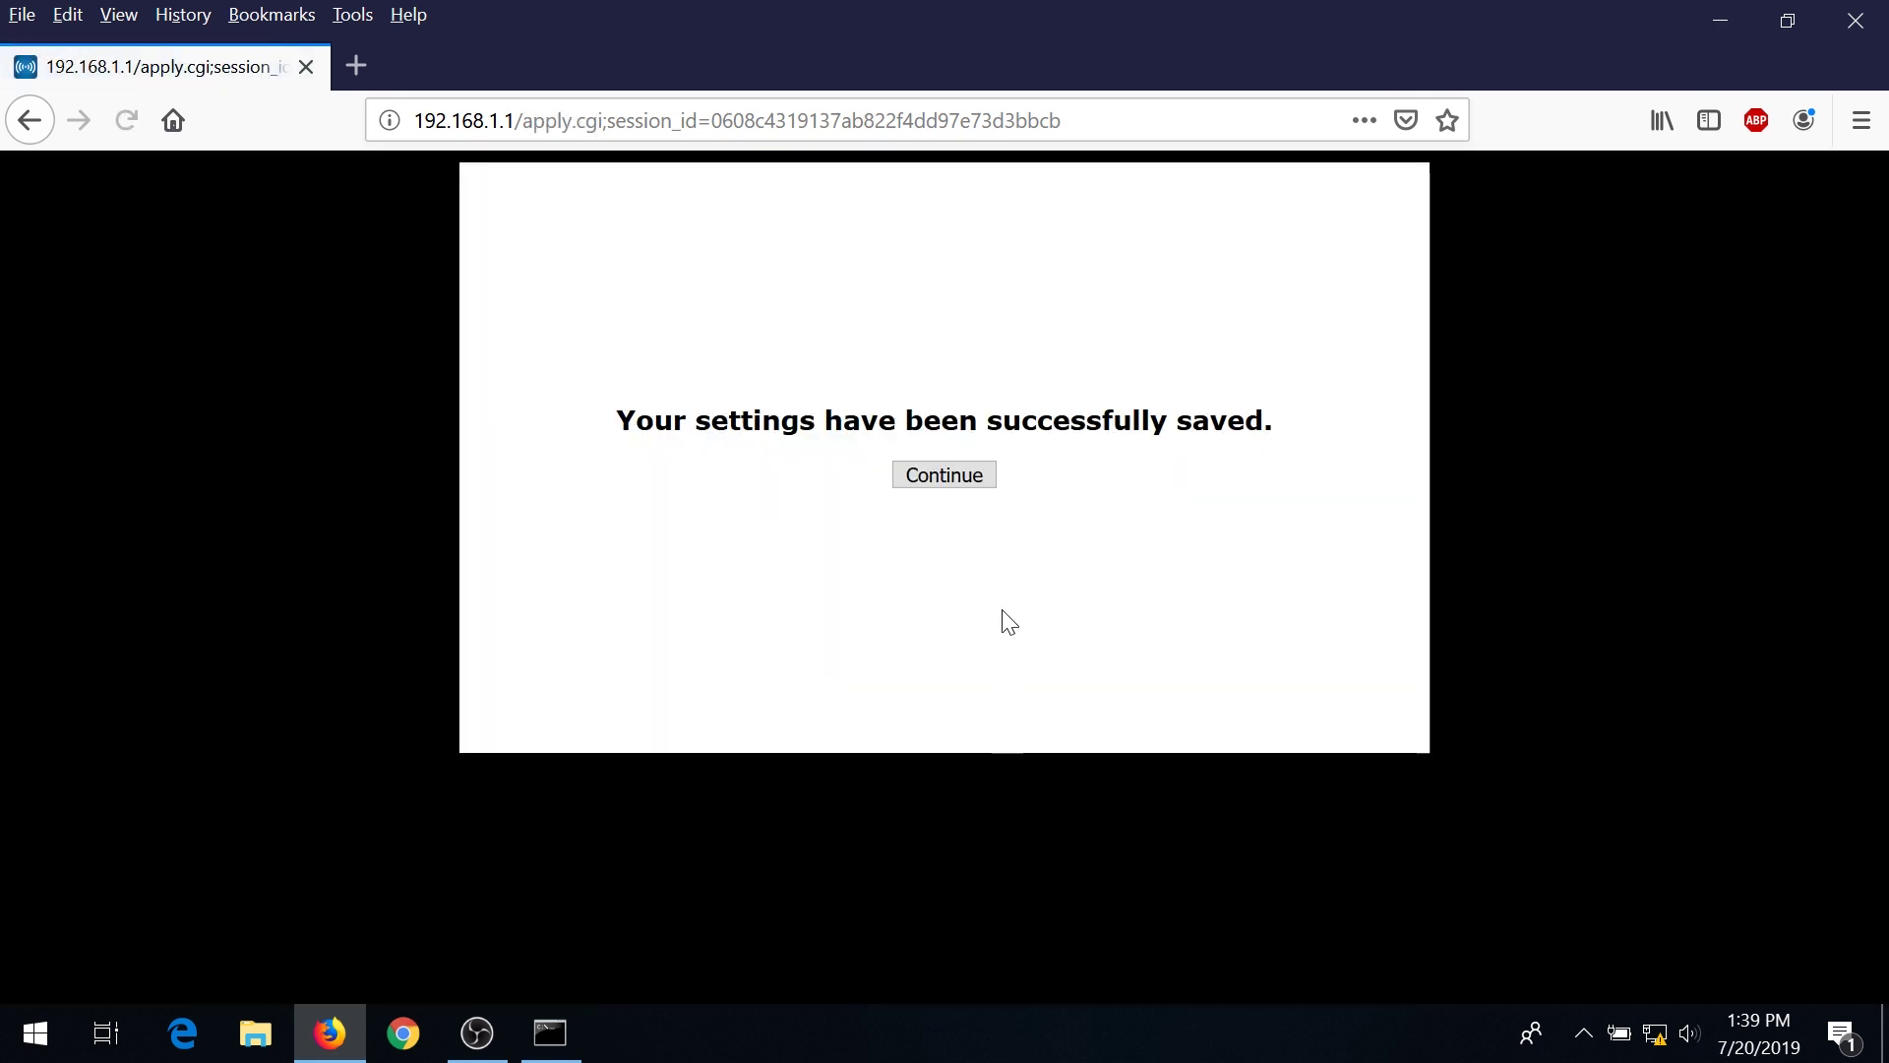
pyautogui.click(964, 486)
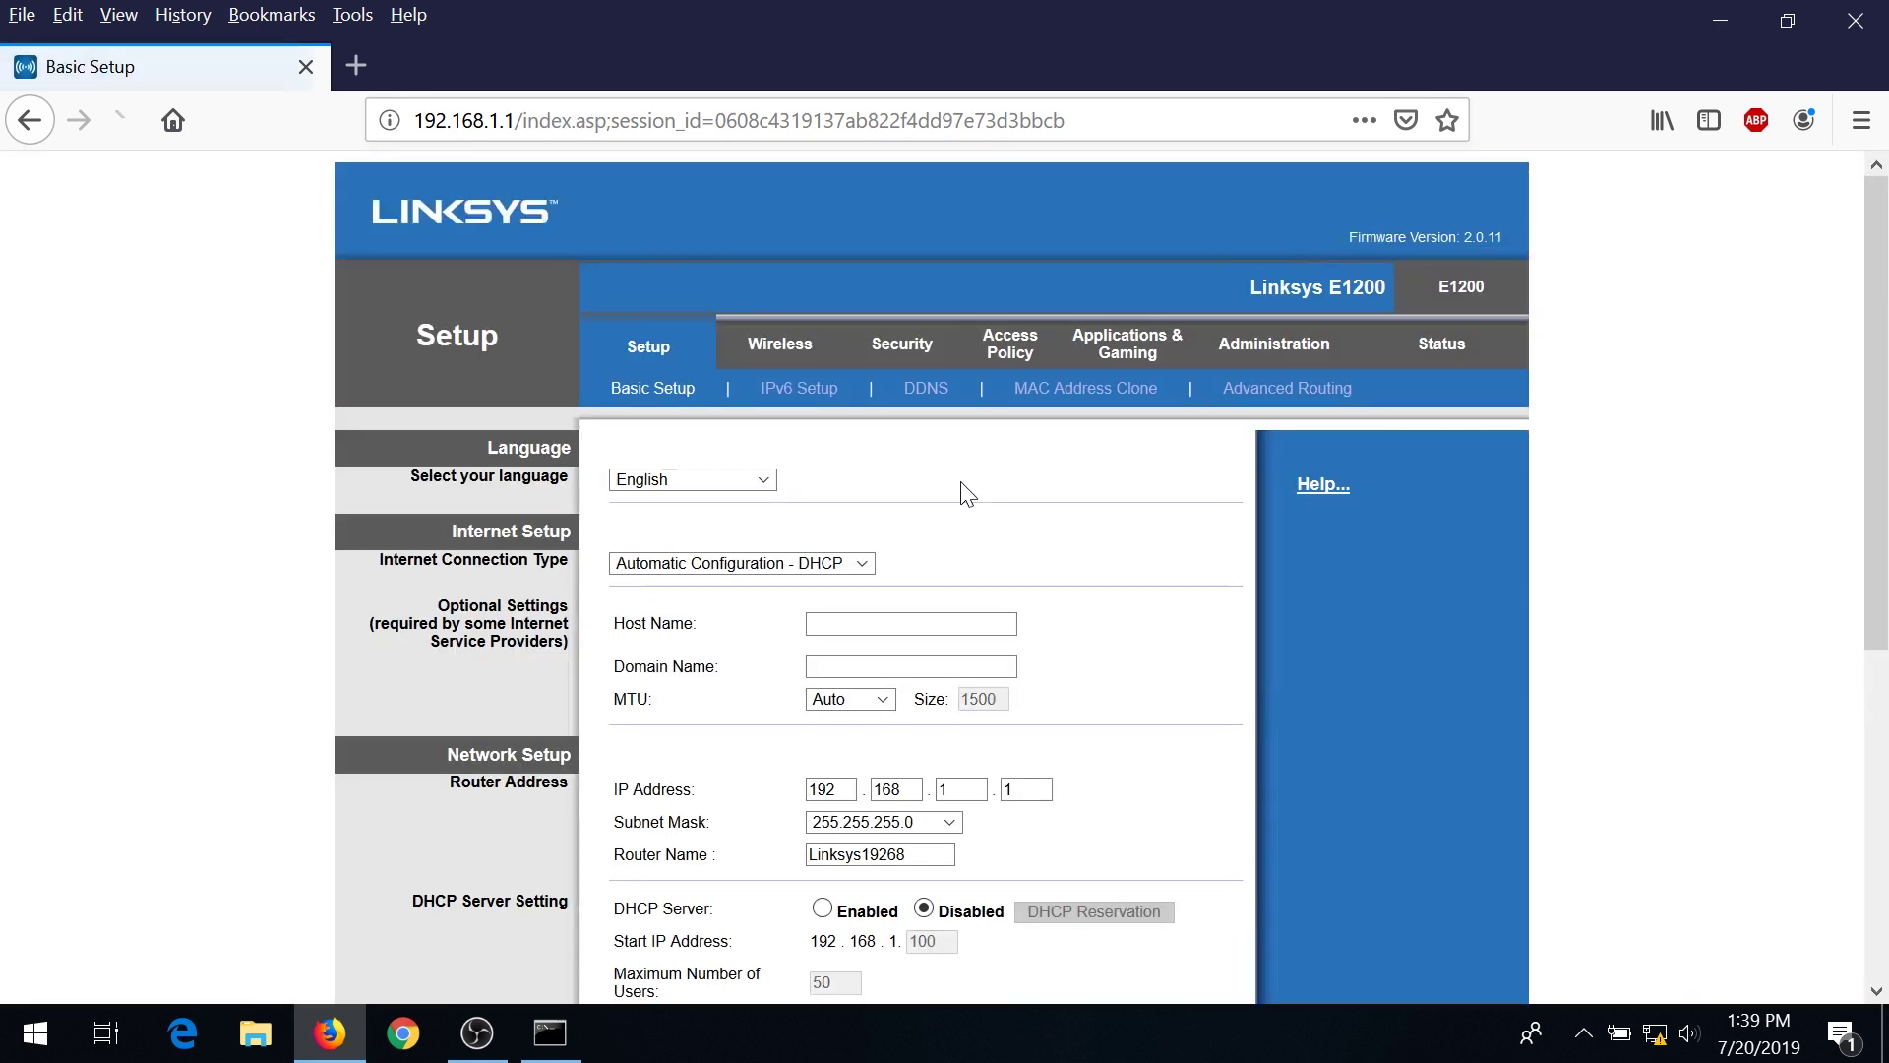
# Change the Router Address last octet from 1 to 2, making it 192.168.1.2, and save.
pyautogui.scroll(-2, 942, 525)
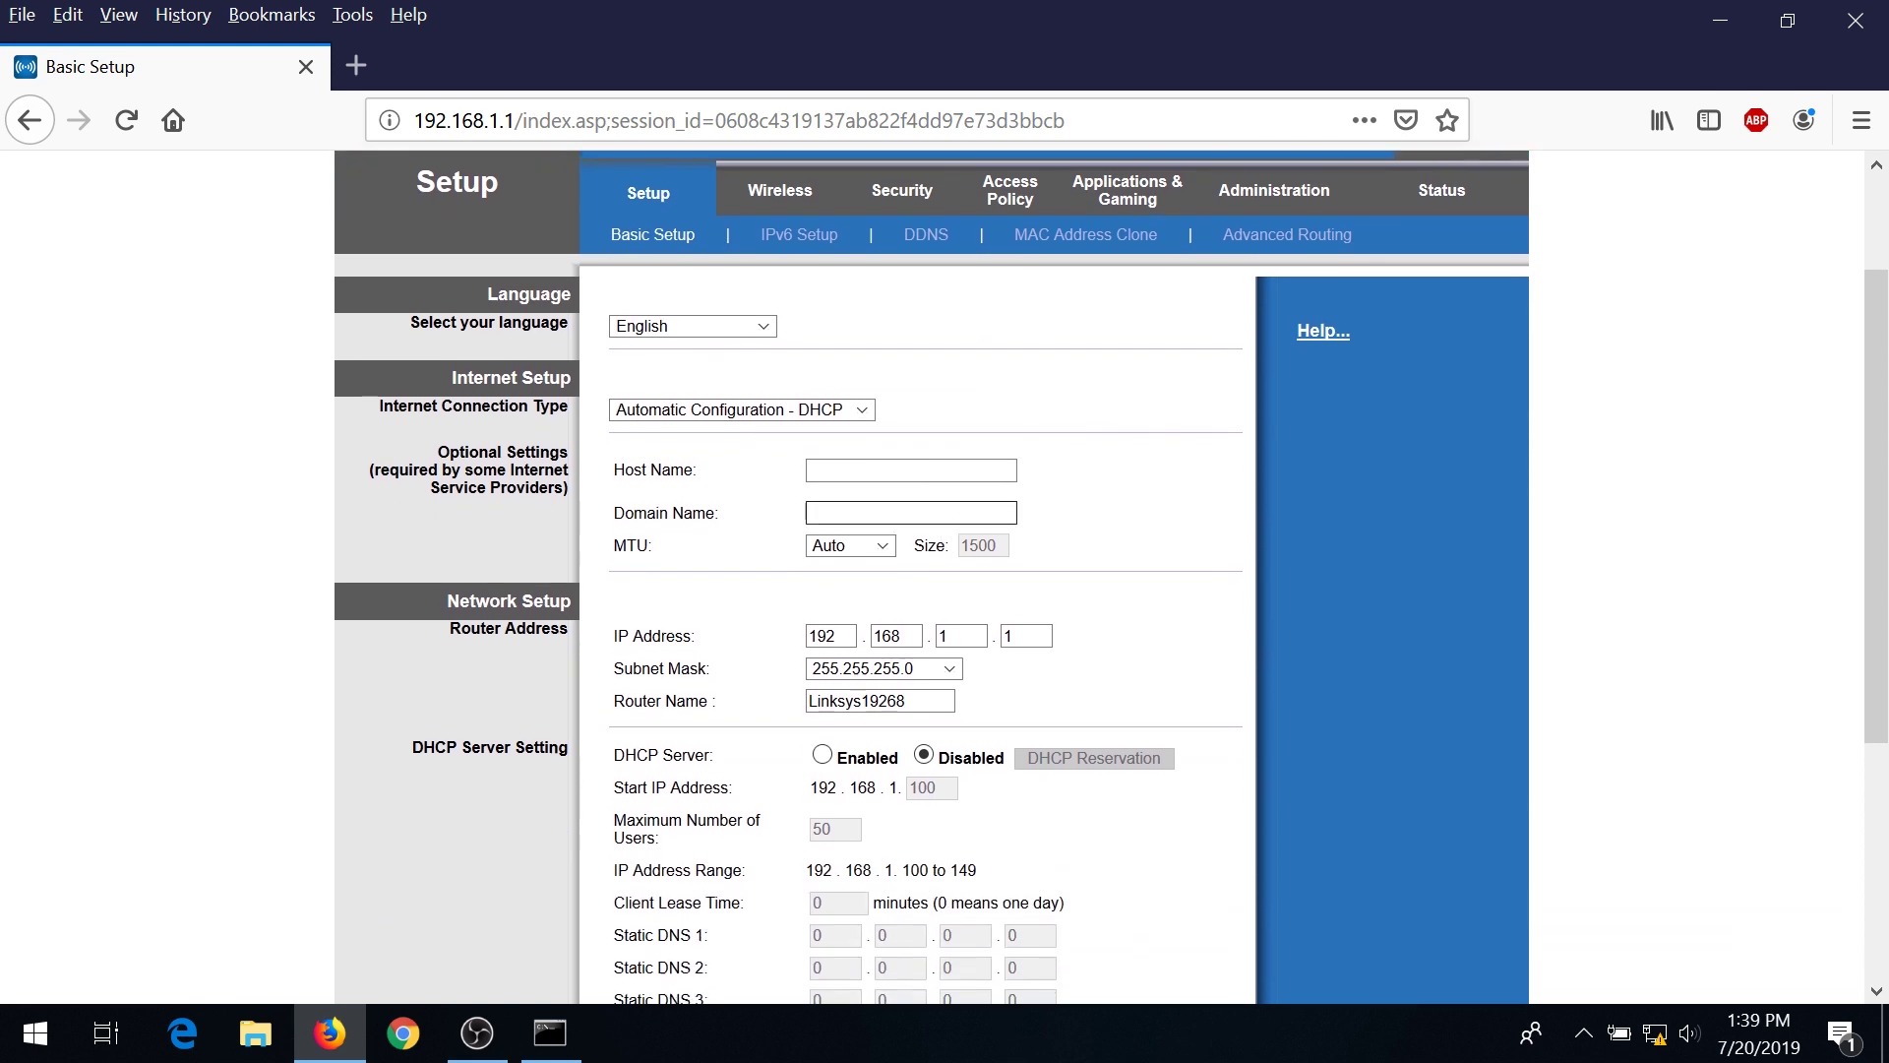
pyautogui.scroll(-2, 1033, 509)
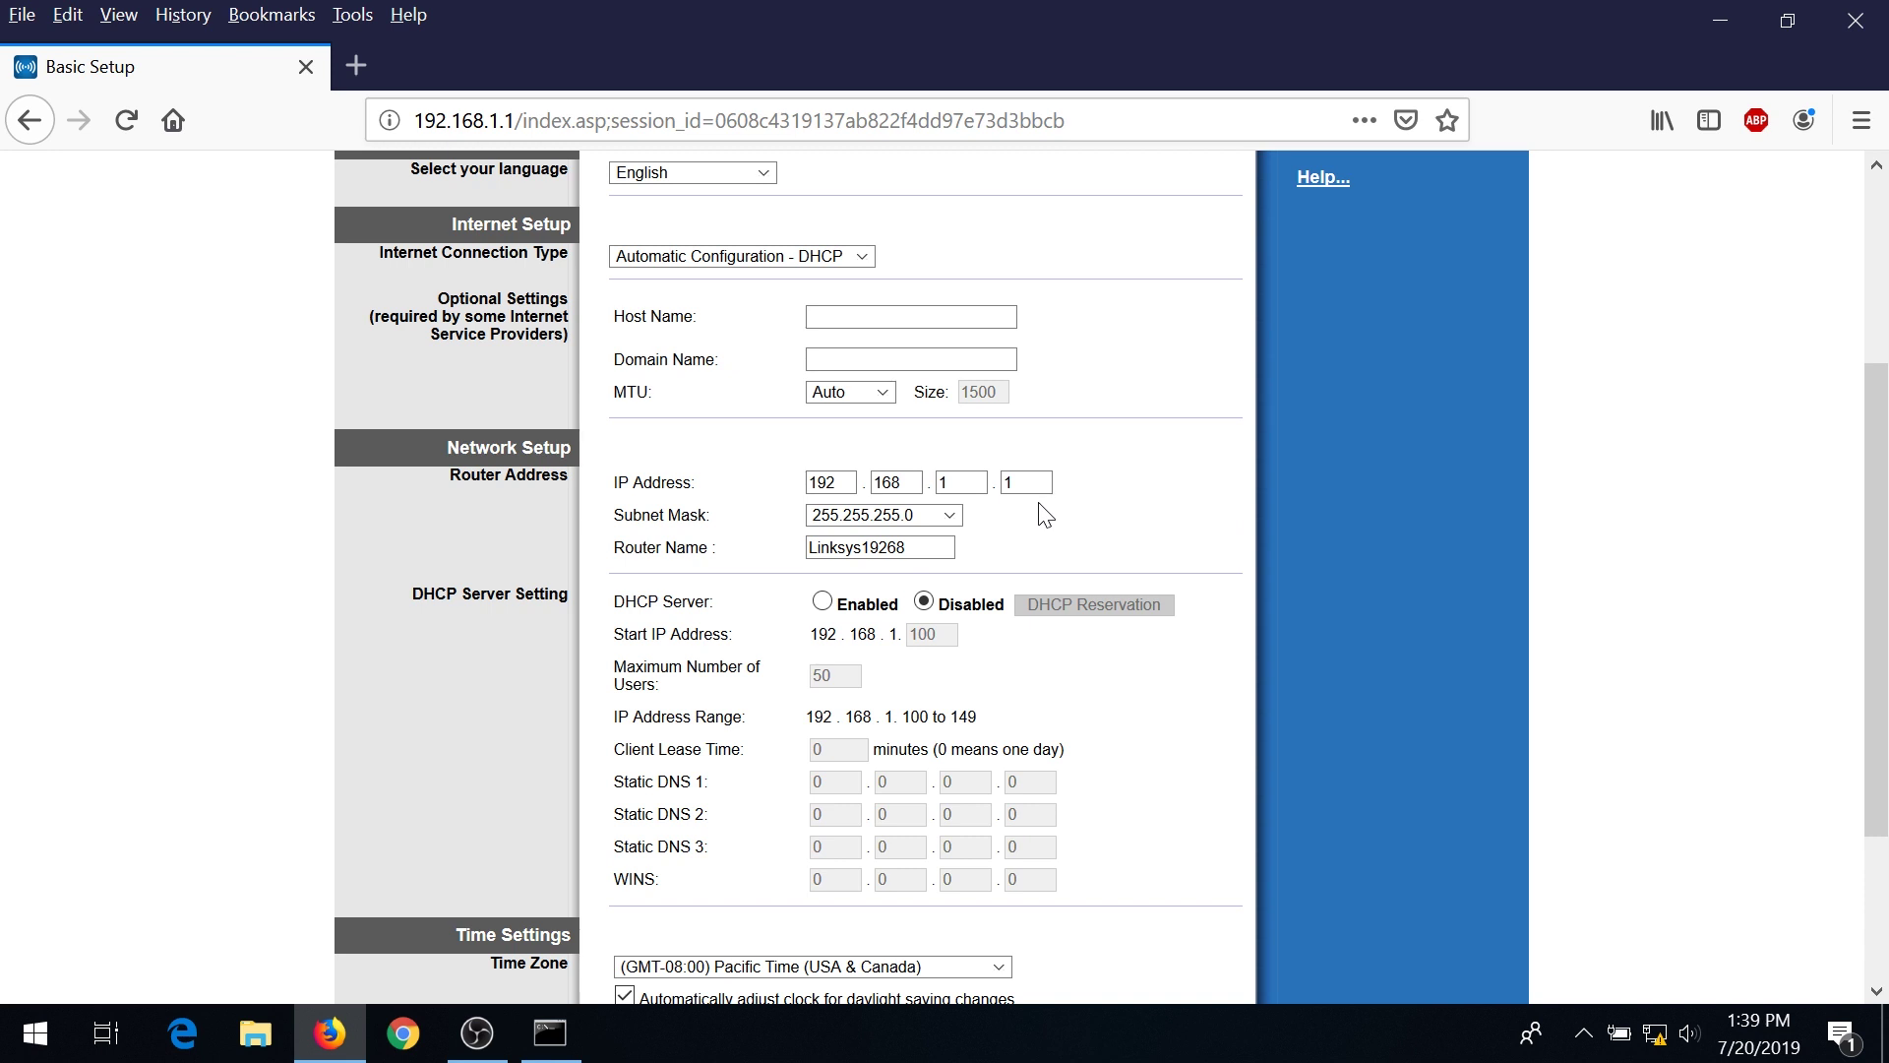
pyautogui.click(830, 483)
pyautogui.press('Tab')
pyautogui.press('Tab')
pyautogui.press('Tab')
pyautogui.click(1034, 504)
pyautogui.click(1026, 482)
pyautogui.press('BackSpace')
pyautogui.write('2')
pyautogui.scroll(-3, 925, 591)
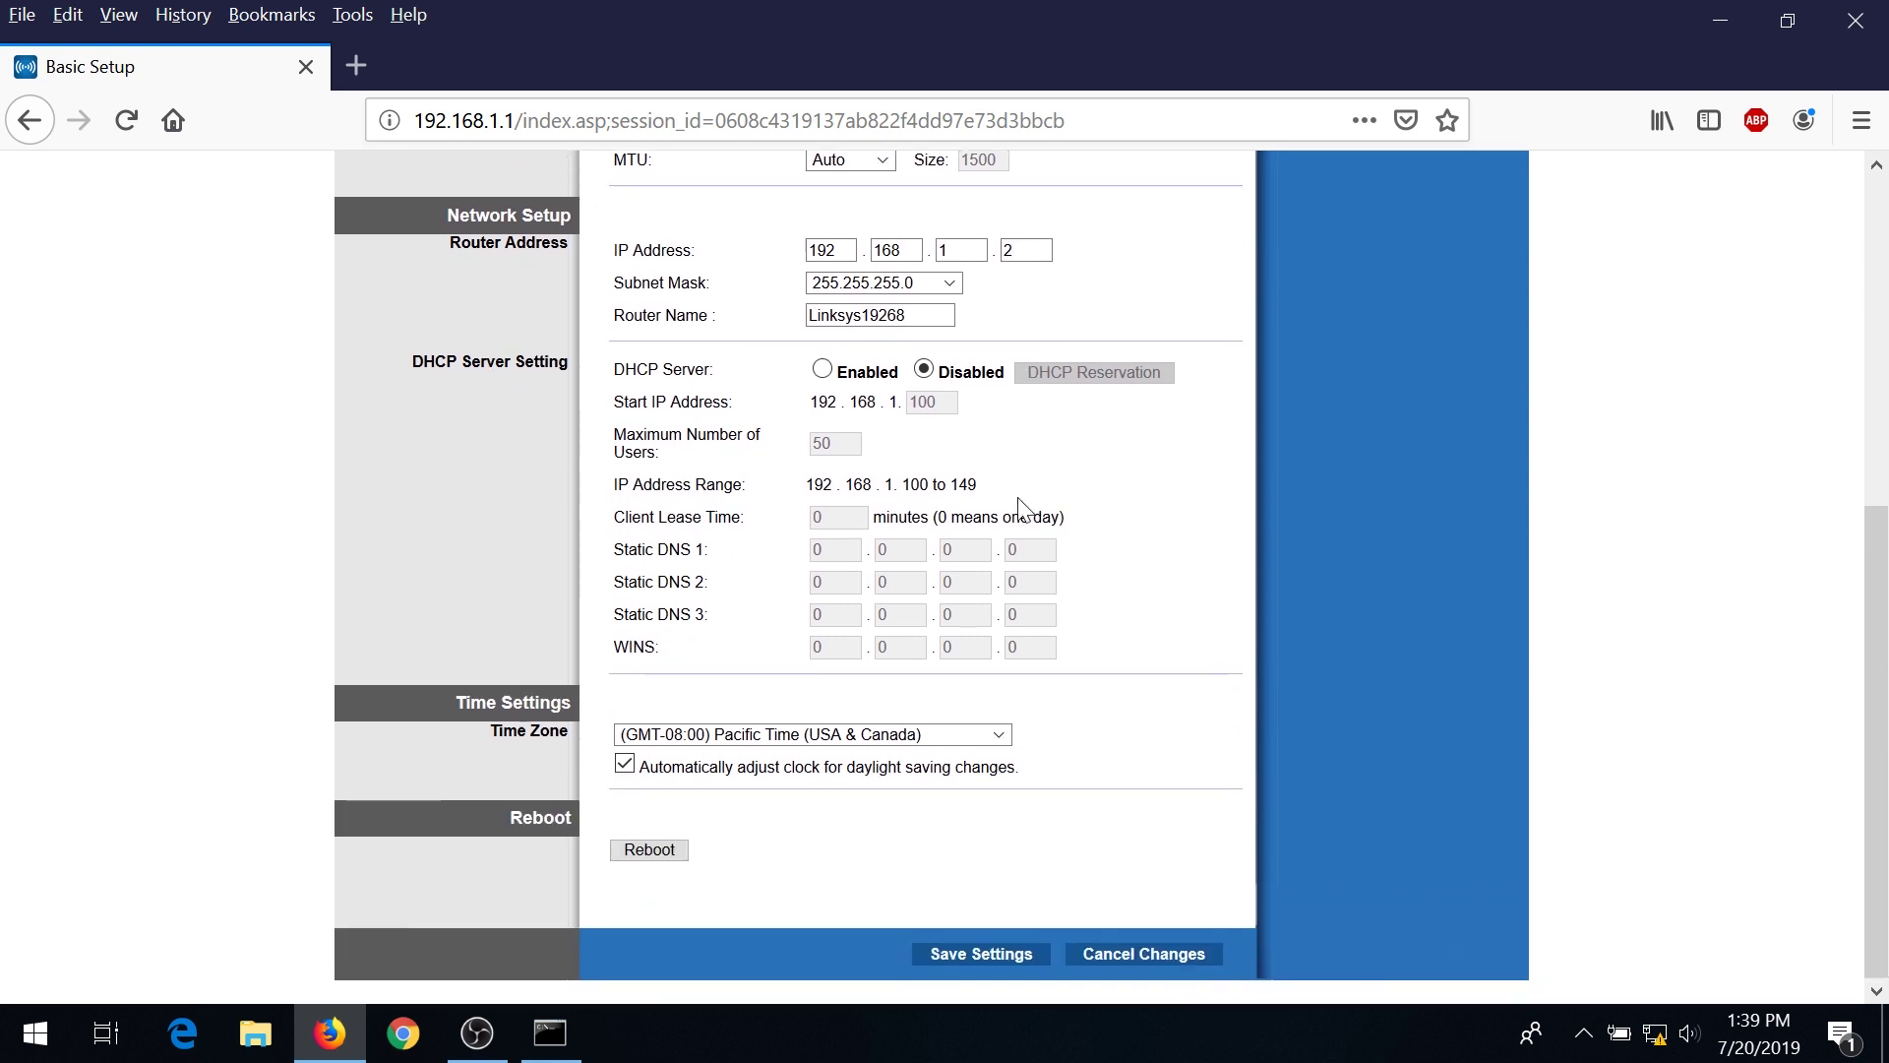
pyautogui.click(984, 955)
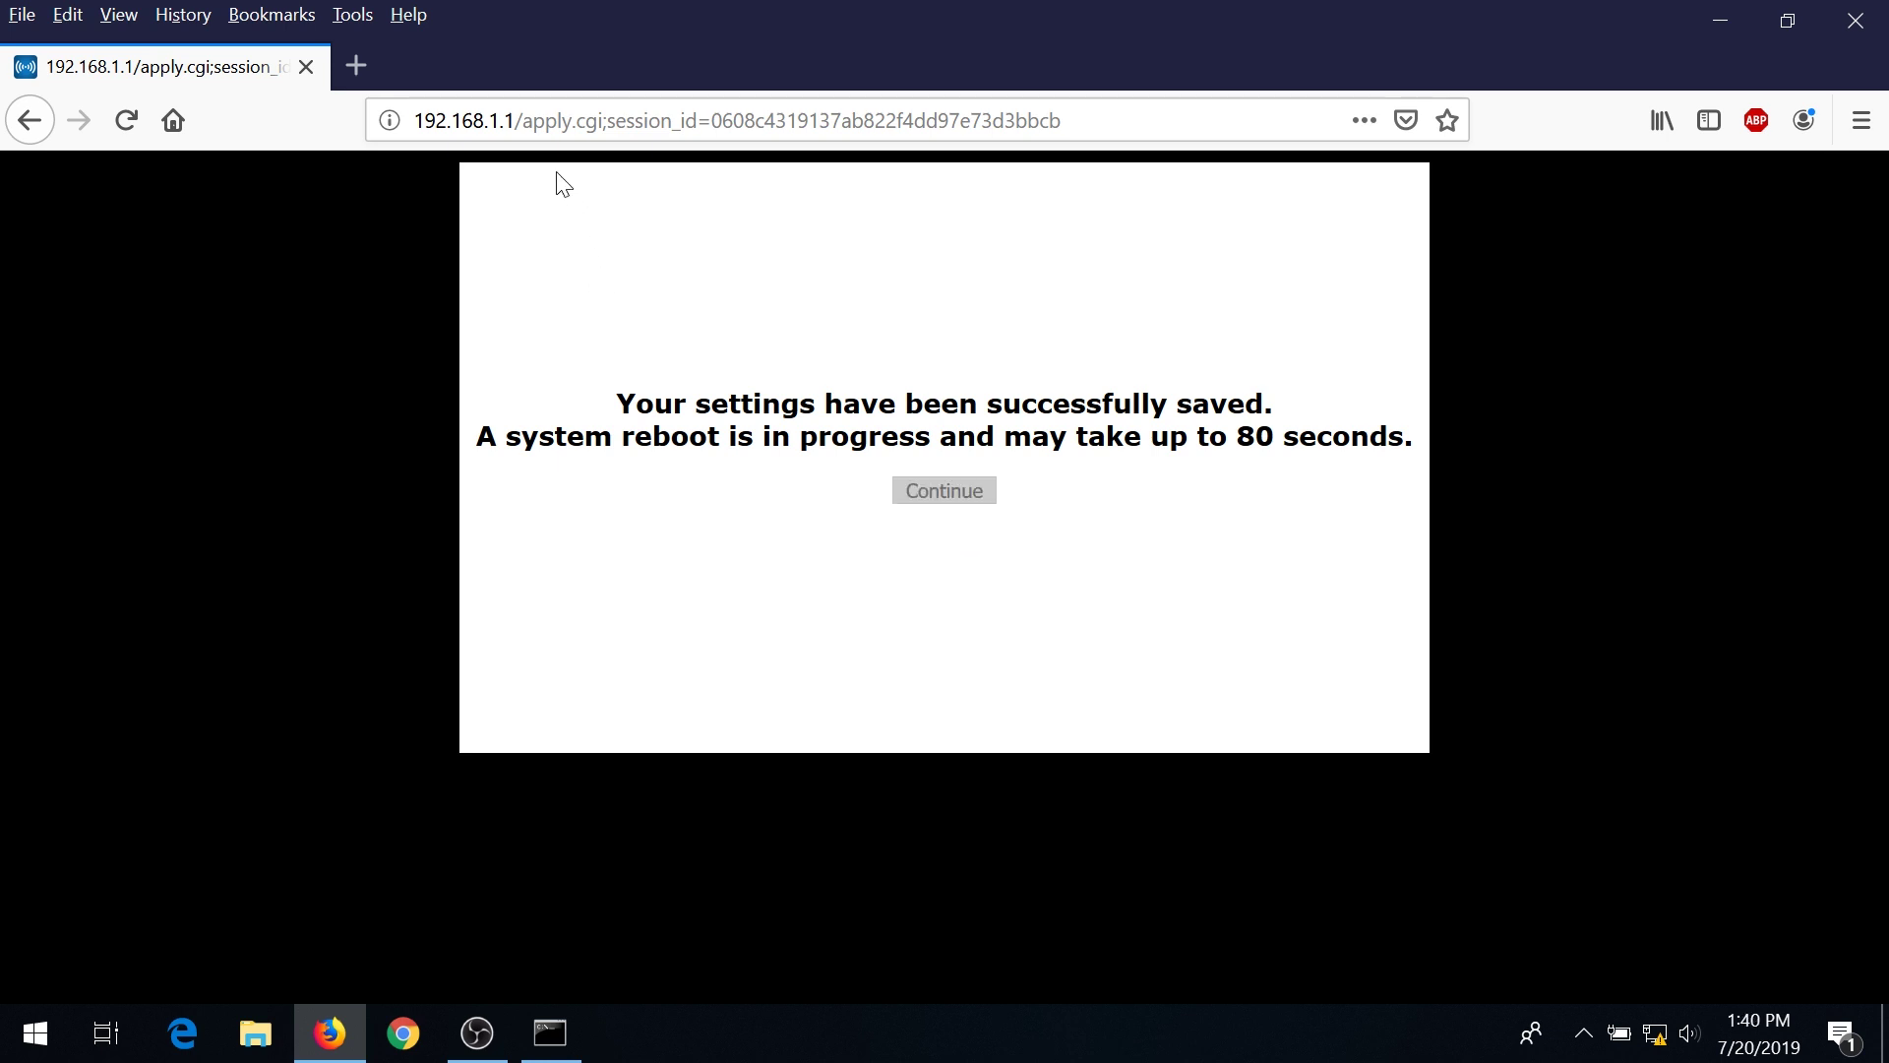
# Point Firefox at 192.168.1.2 to try reaching the router's new address.
pyautogui.click(559, 120)
pyautogui.hotkey('ctrl', 'a')
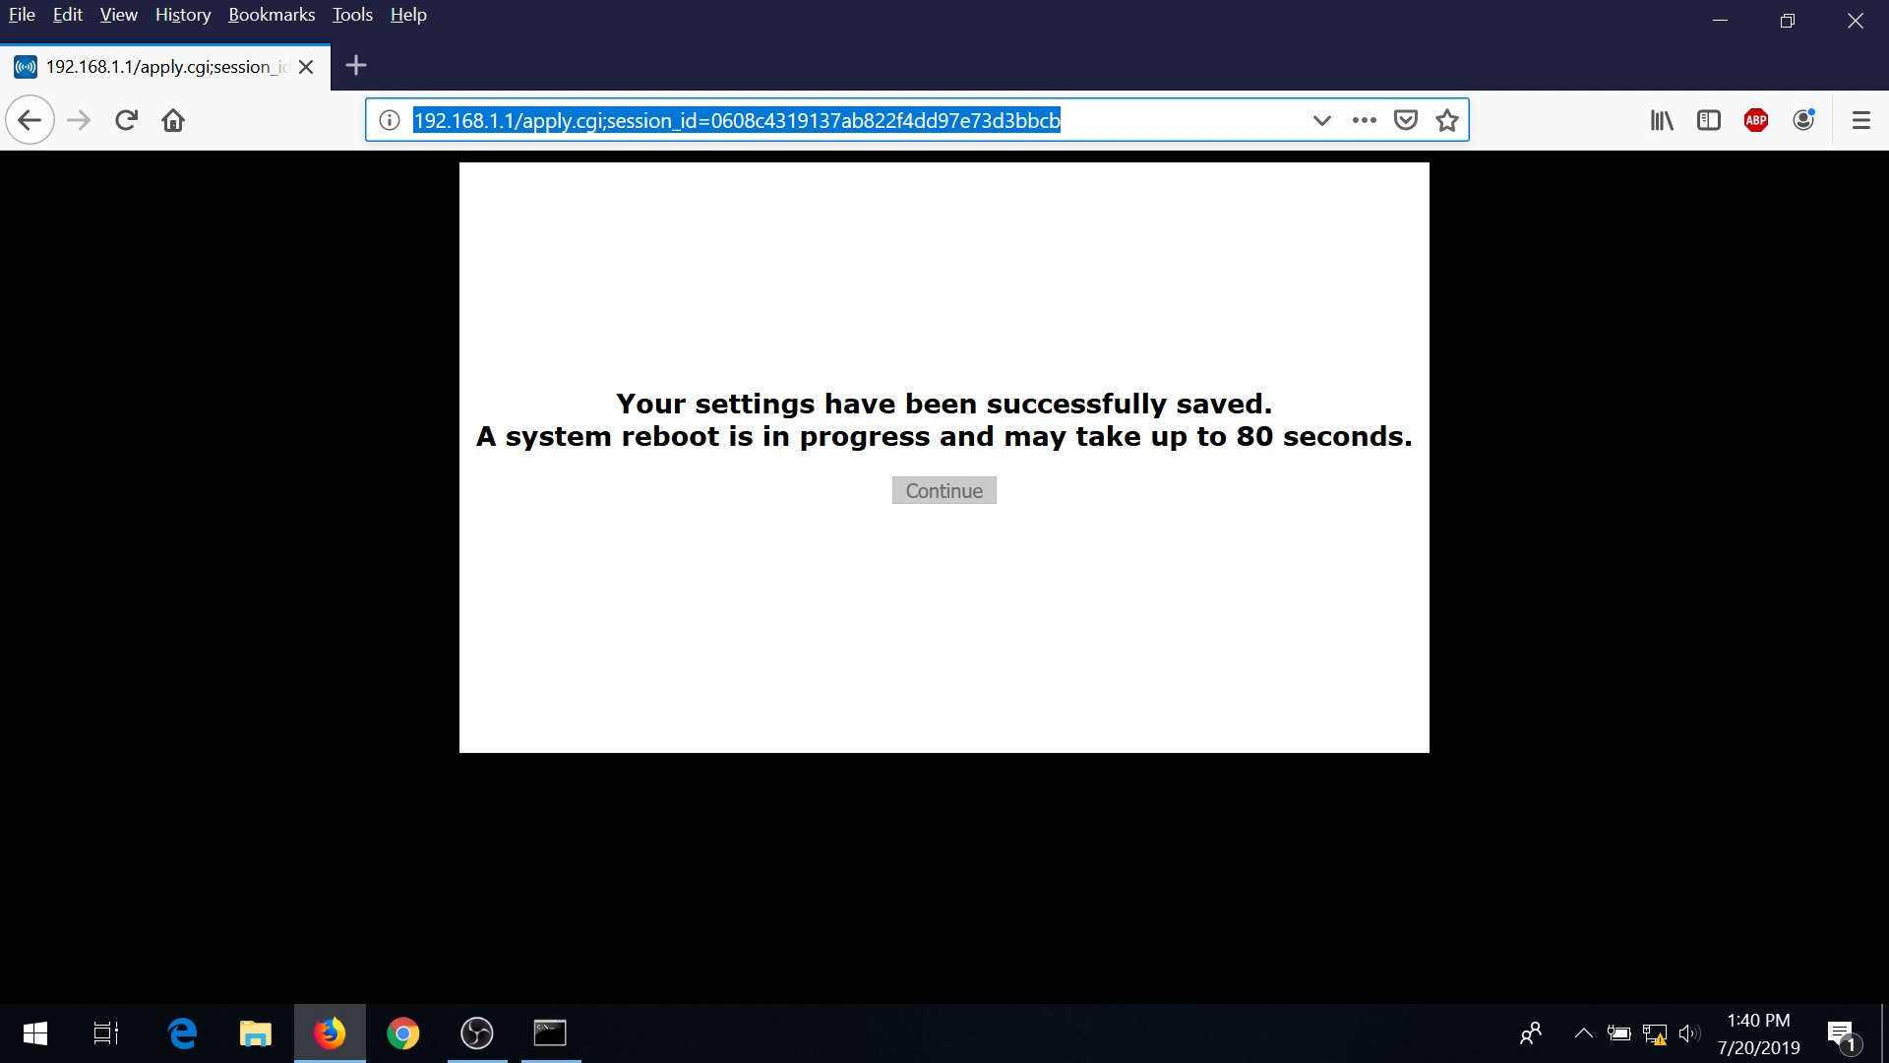
pyautogui.write('192.168.1.1/')
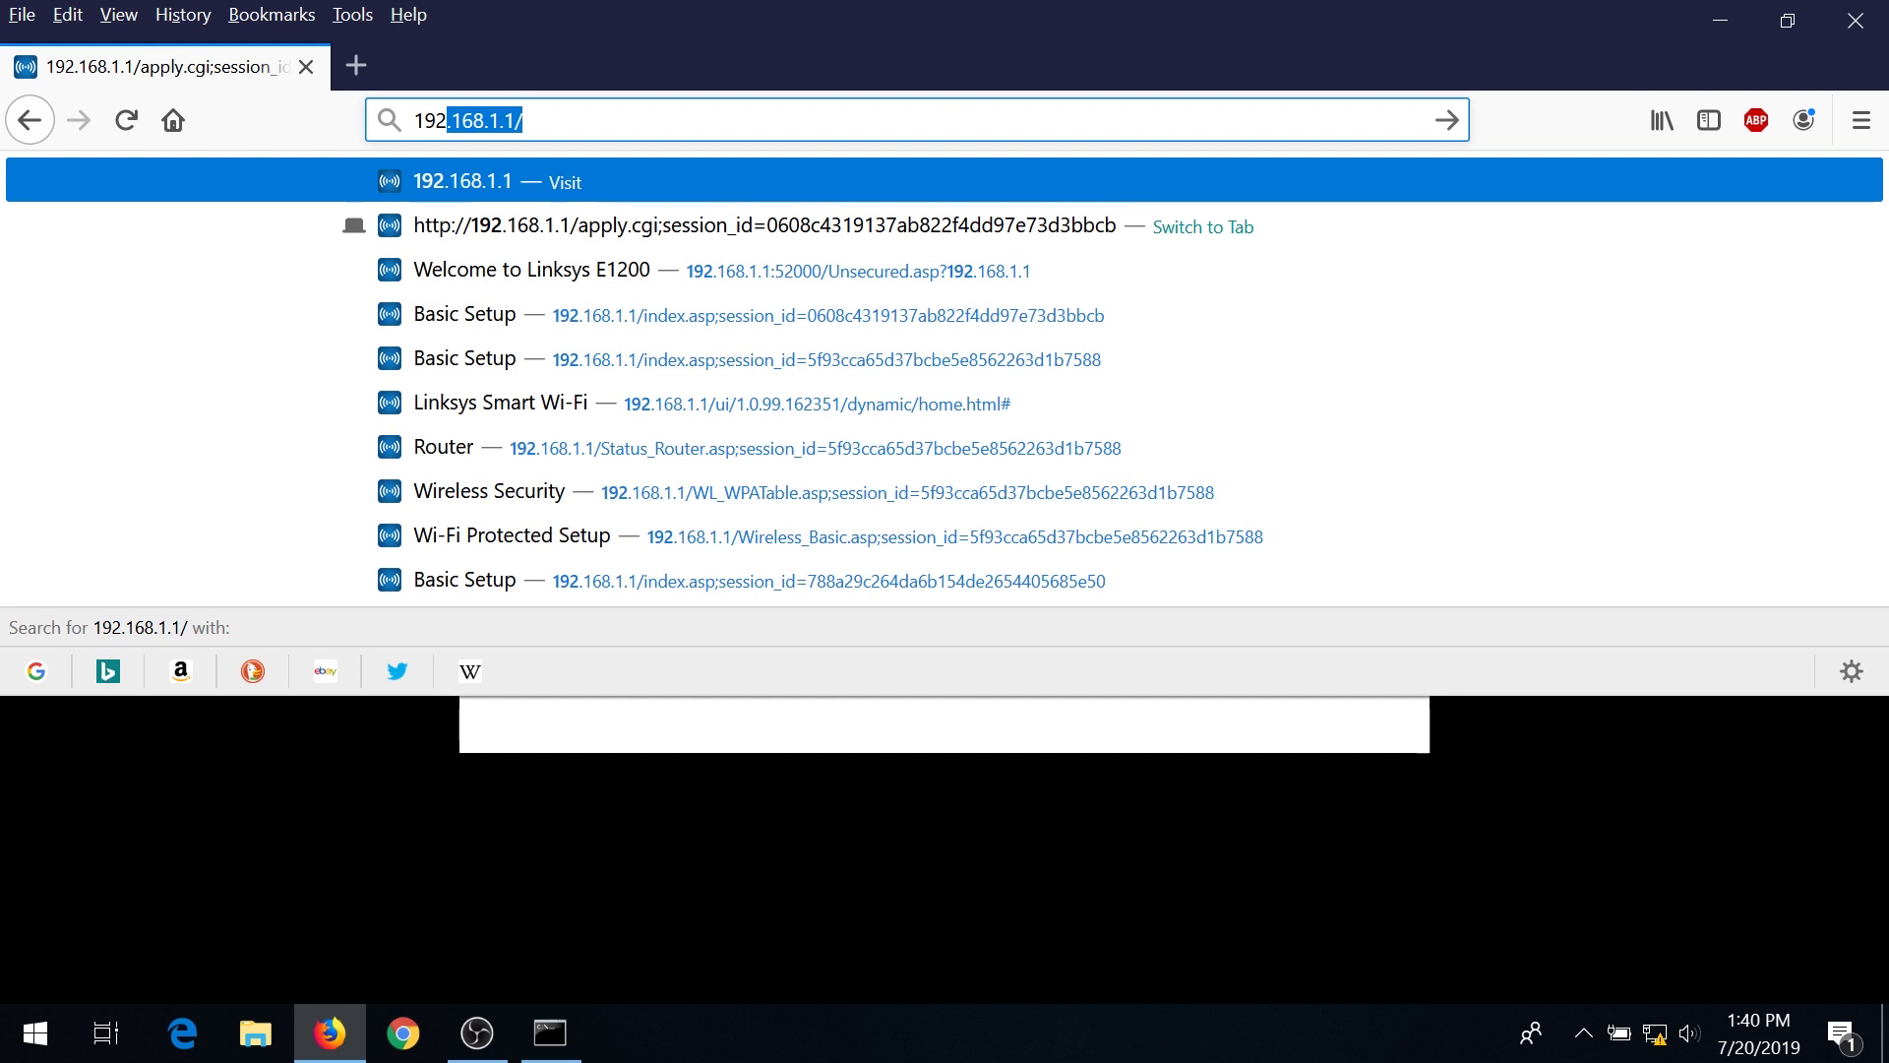
pyautogui.press('End')
pyautogui.press('BackSpace')
pyautogui.press('BackSpace')
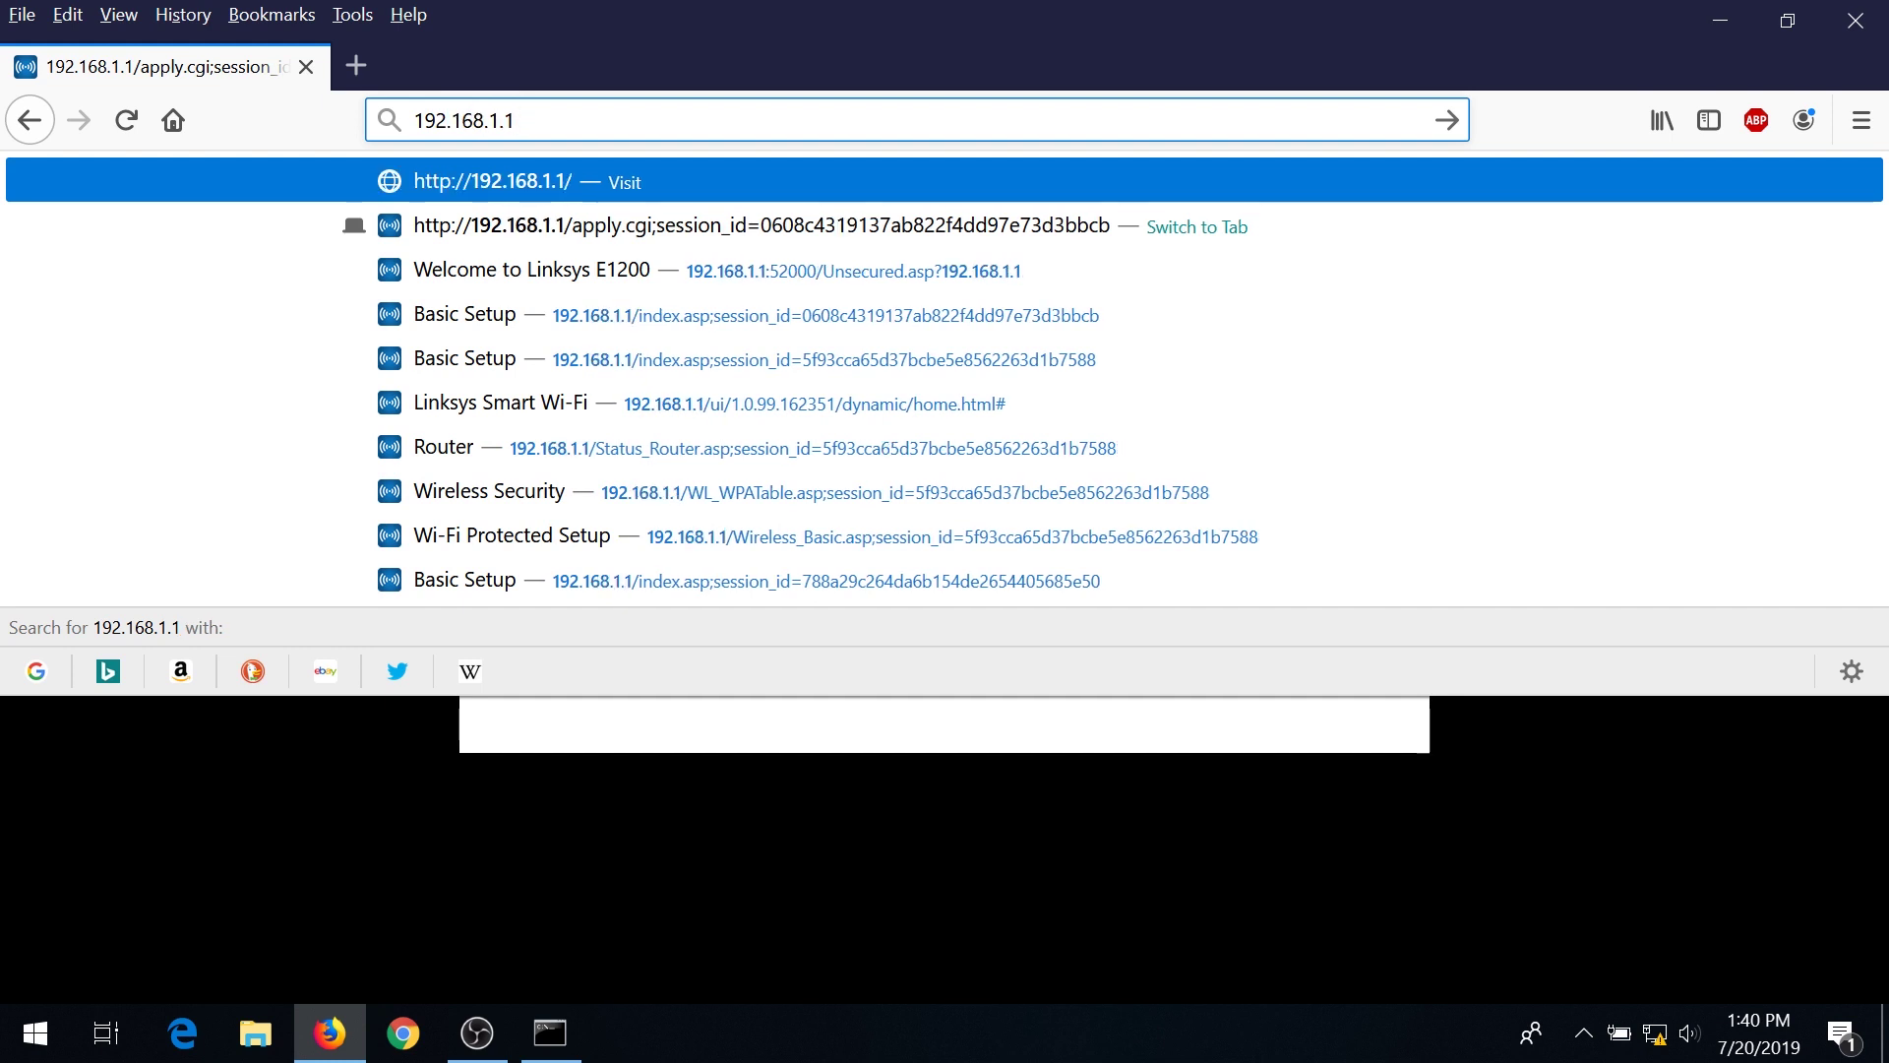
pyautogui.write('2')
pyautogui.press('Return')
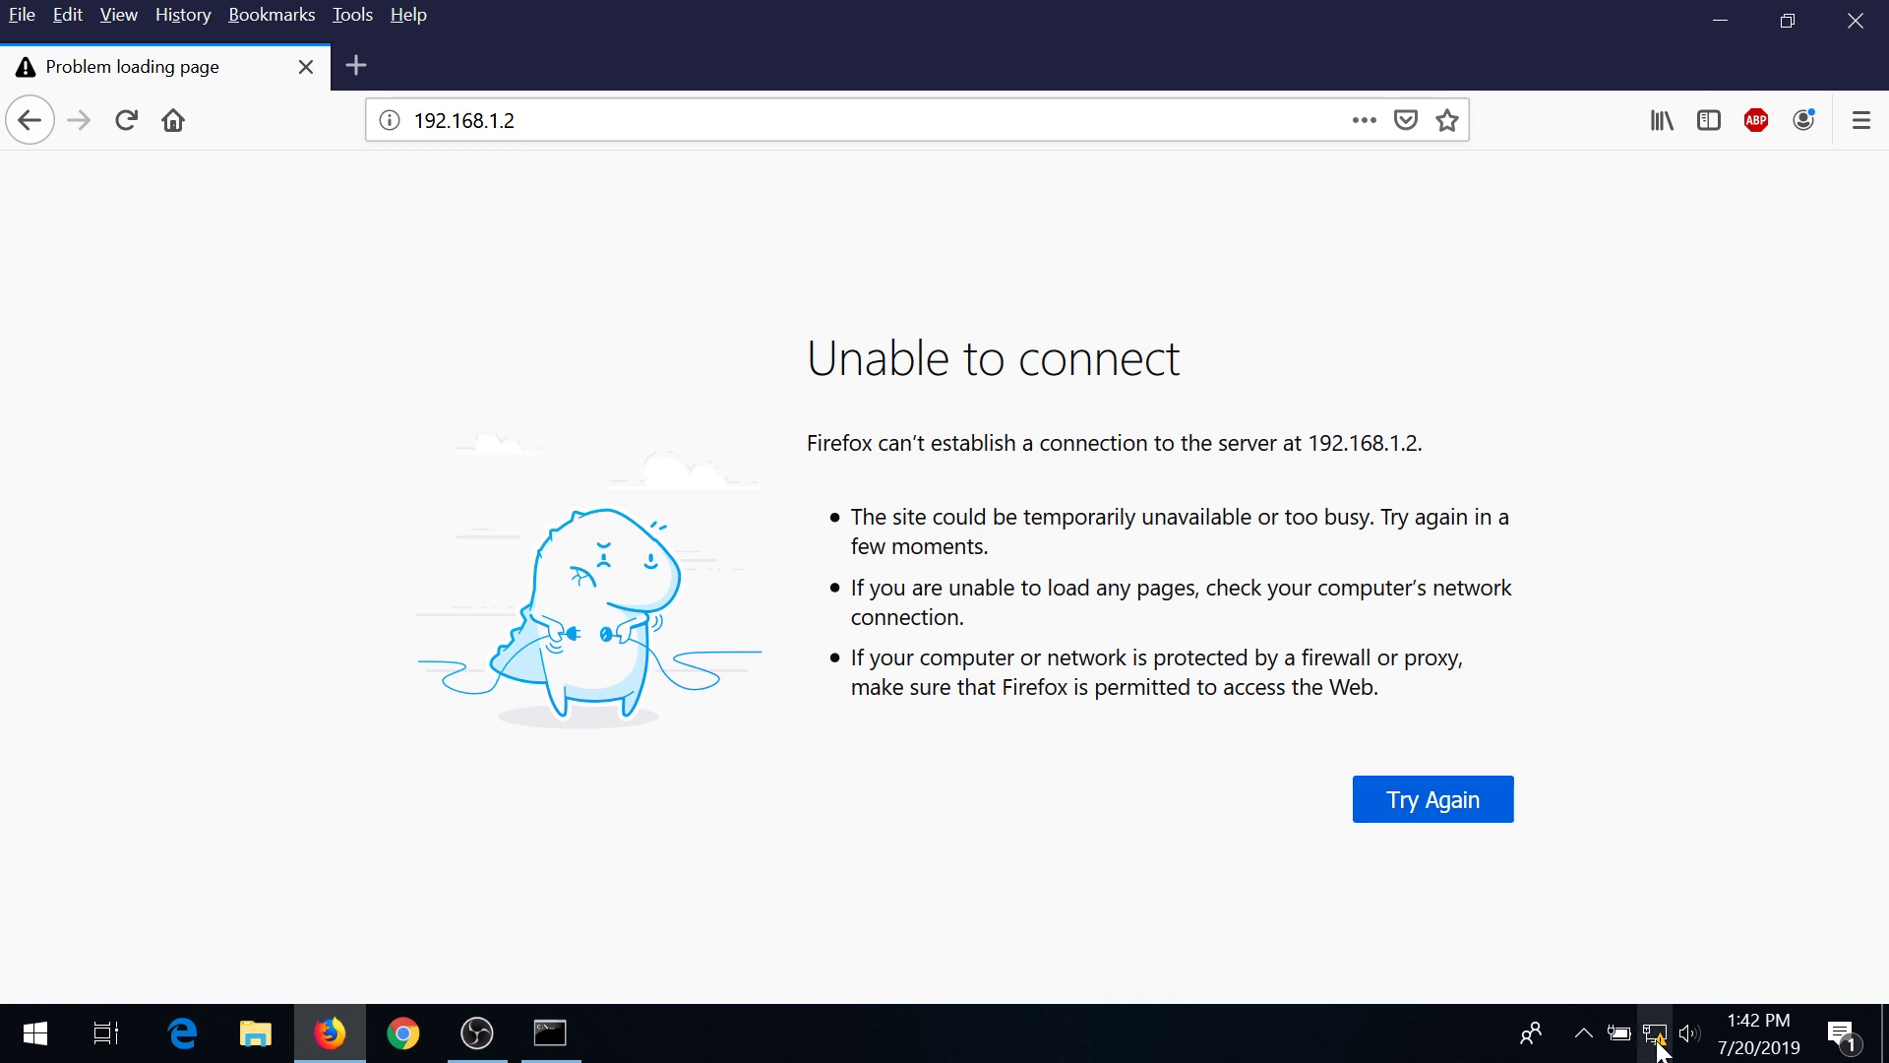
pyautogui.moveTo(1660, 1049)
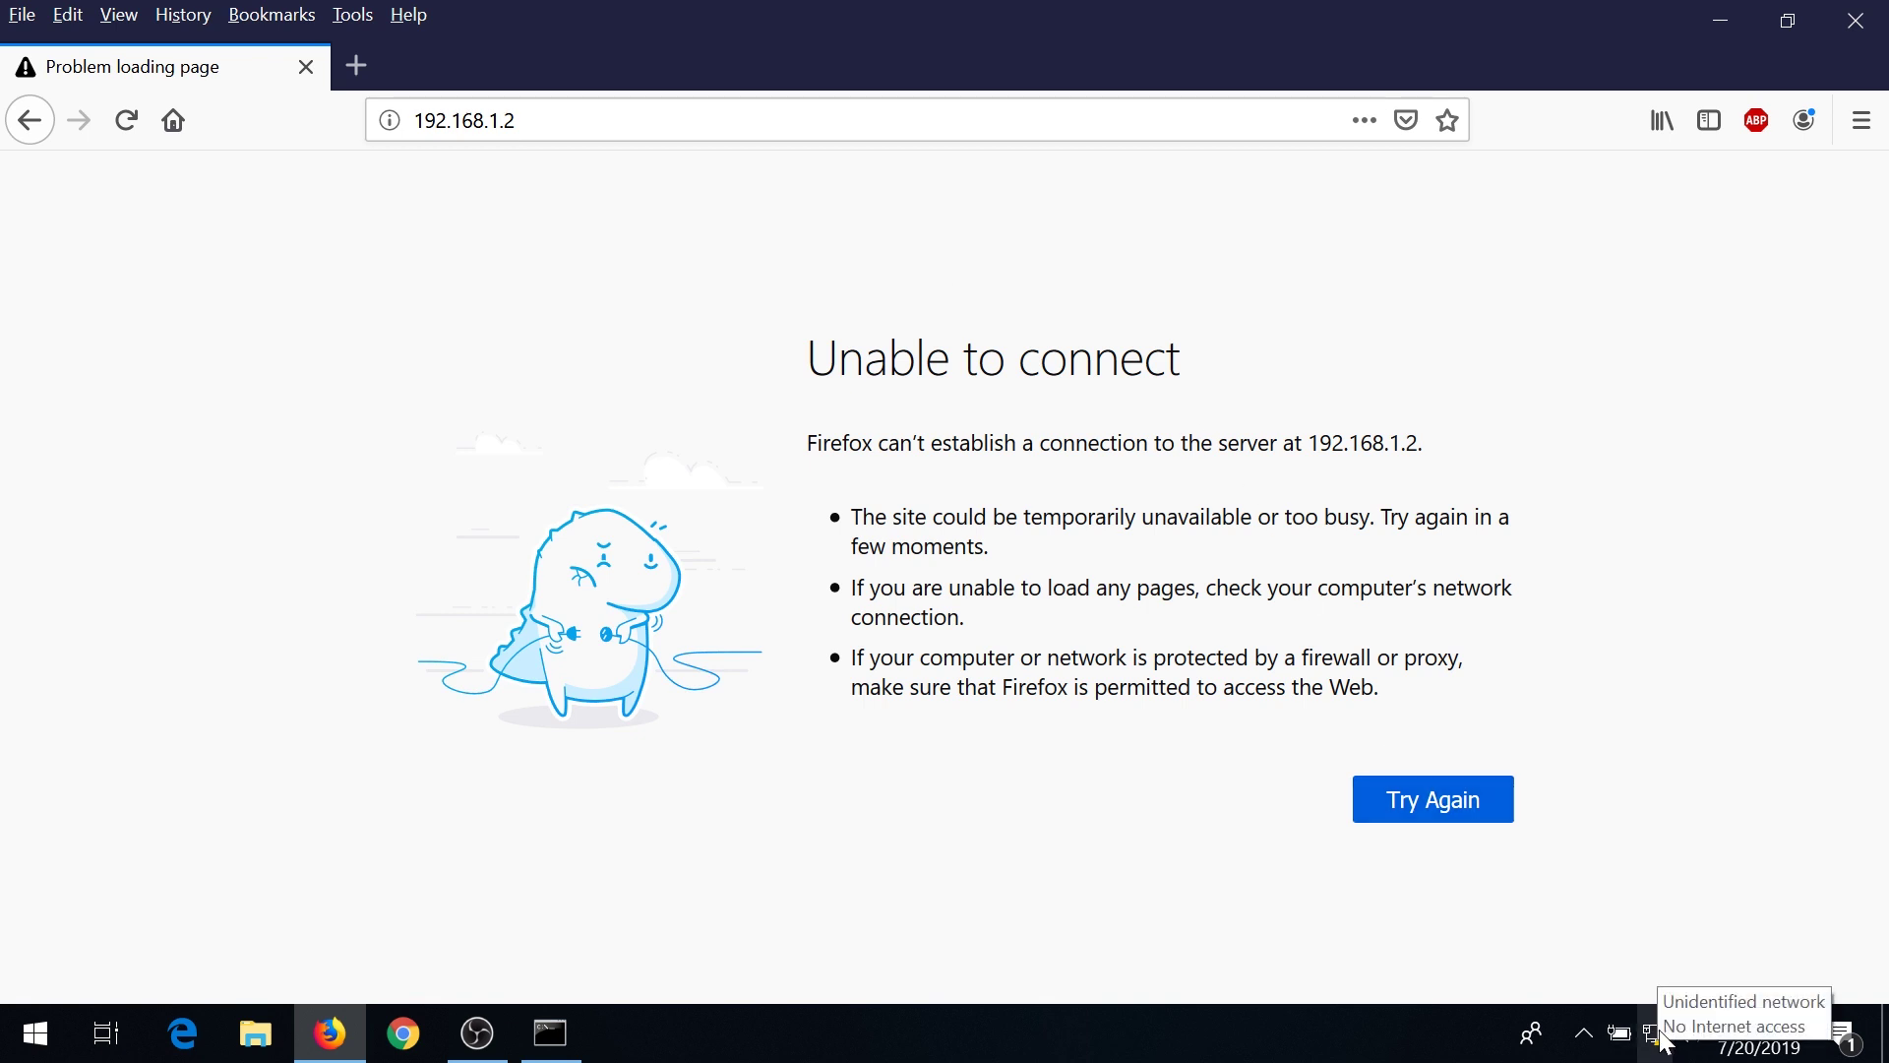
# Bring up the taskbar network icon's menu for the unidentified network.
pyautogui.rightClick(1660, 1050)
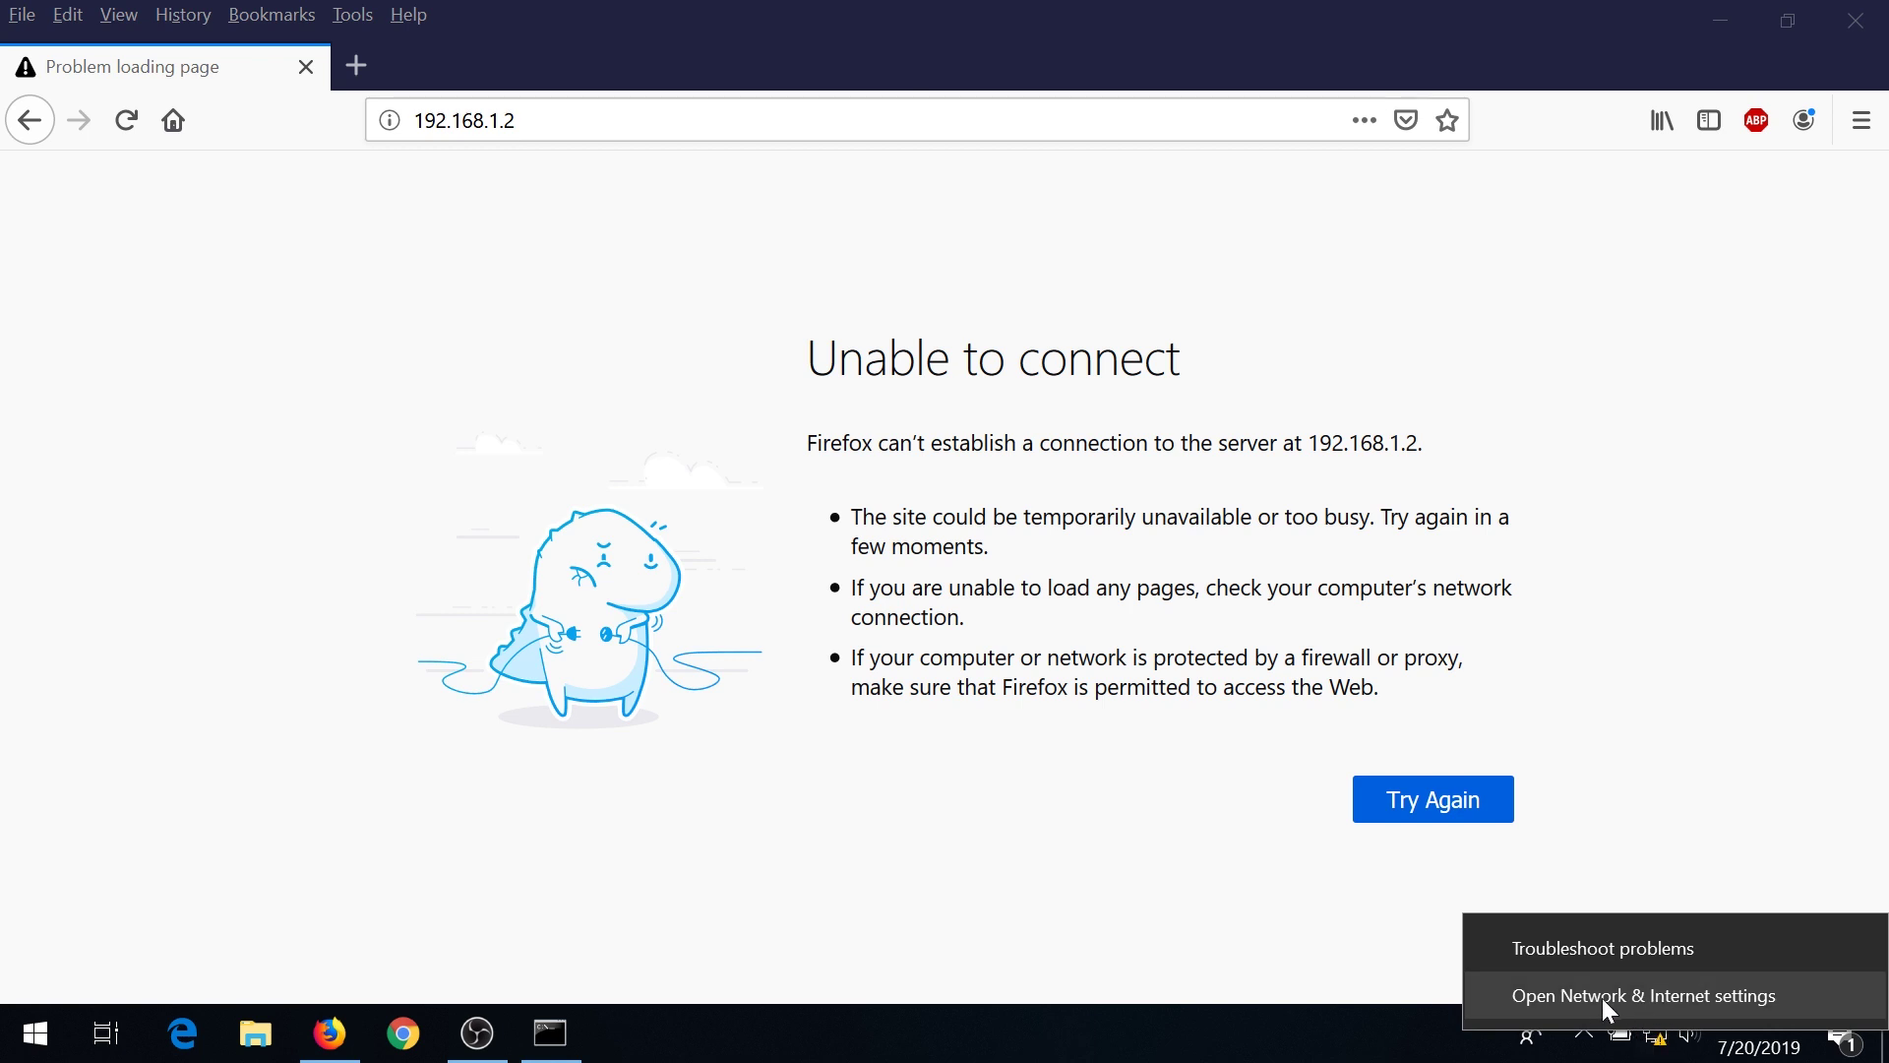
# Reach the Ethernet adapter's Internet Protocol Version 4 (TCP/IPv4) properties via Network & Internet settings.
pyautogui.click(1644, 992)
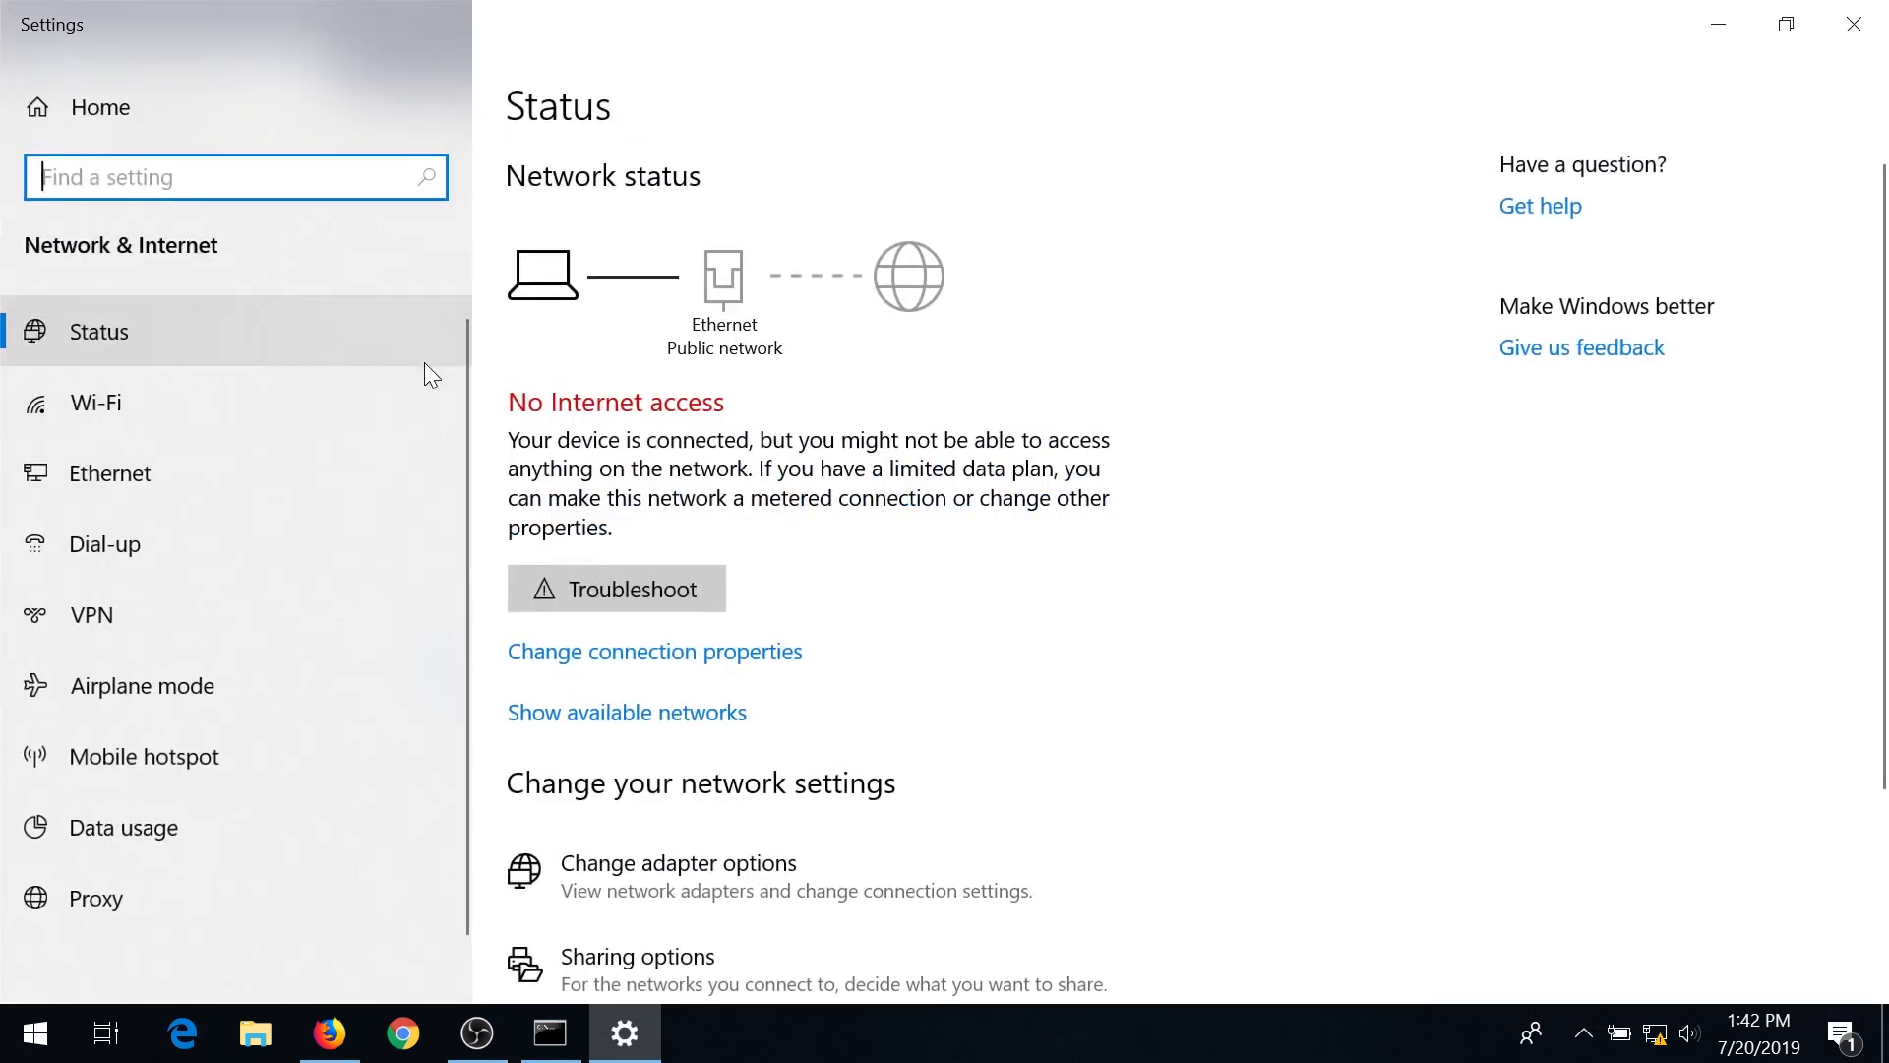
pyautogui.click(94, 477)
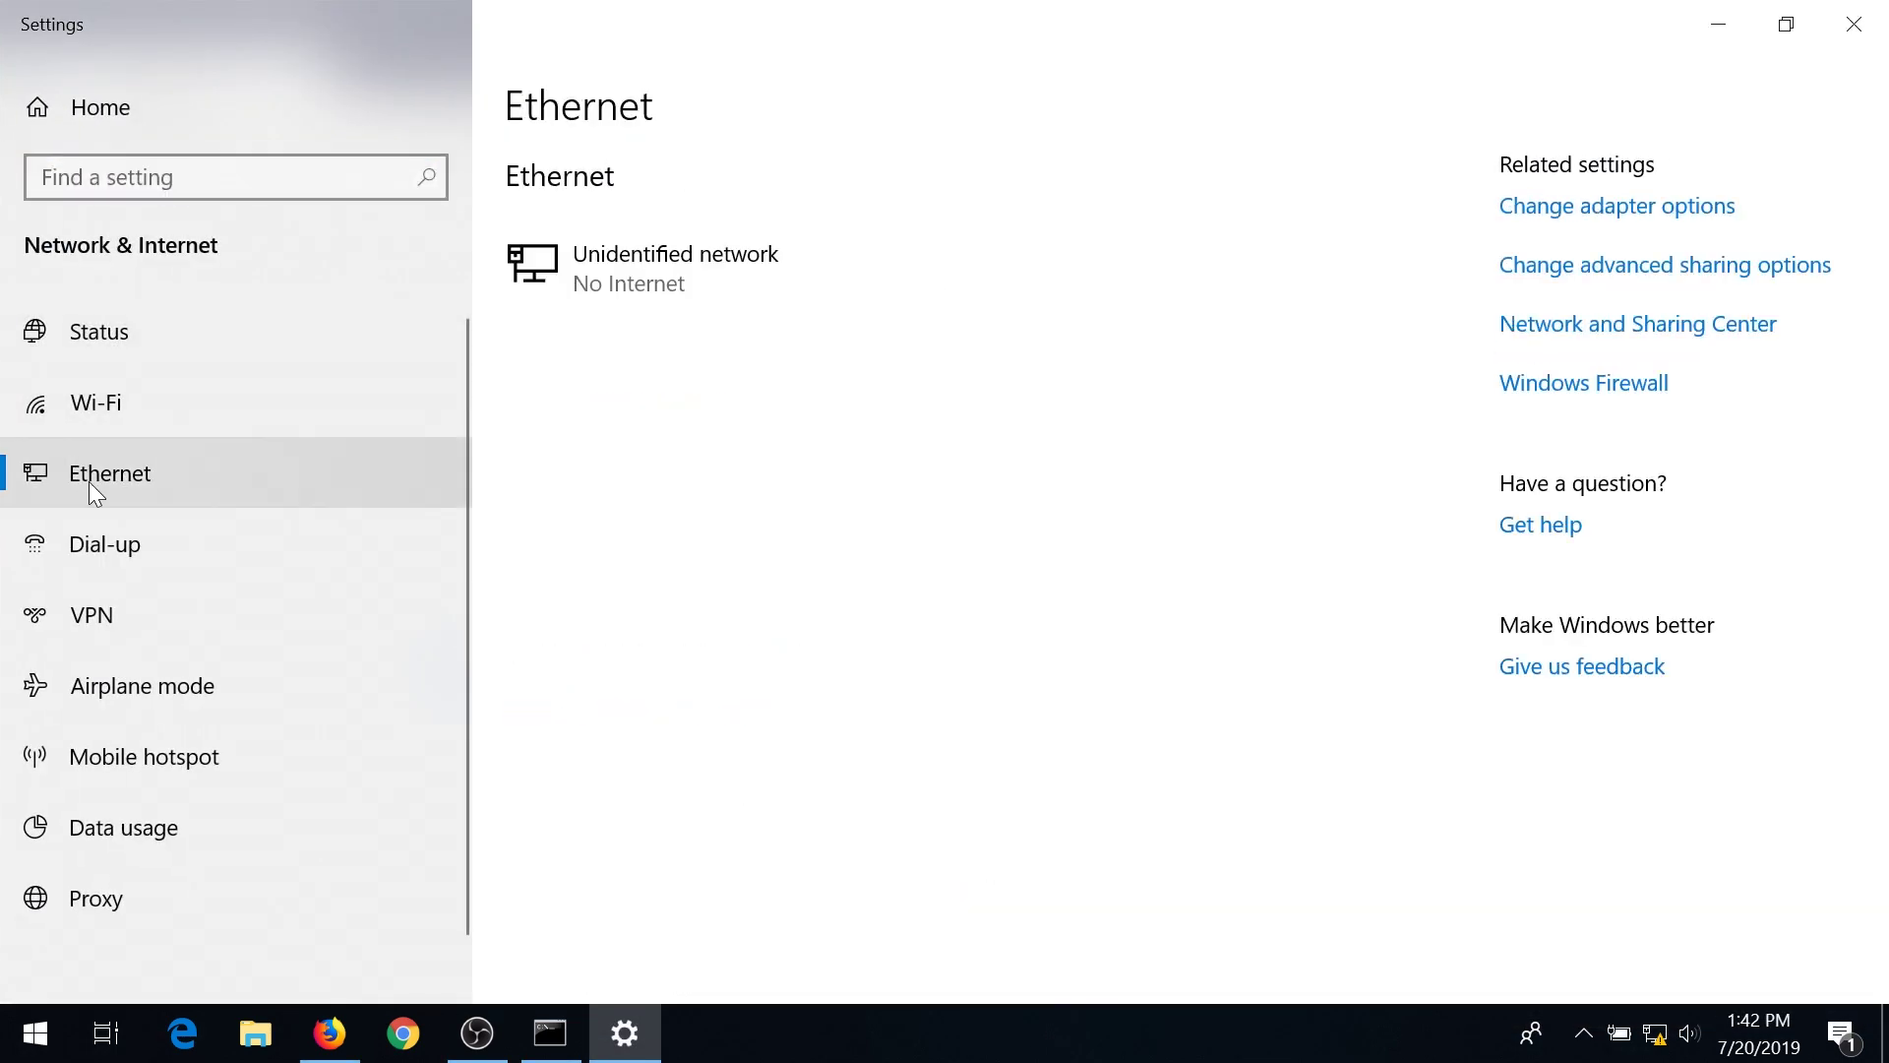
pyautogui.click(1561, 221)
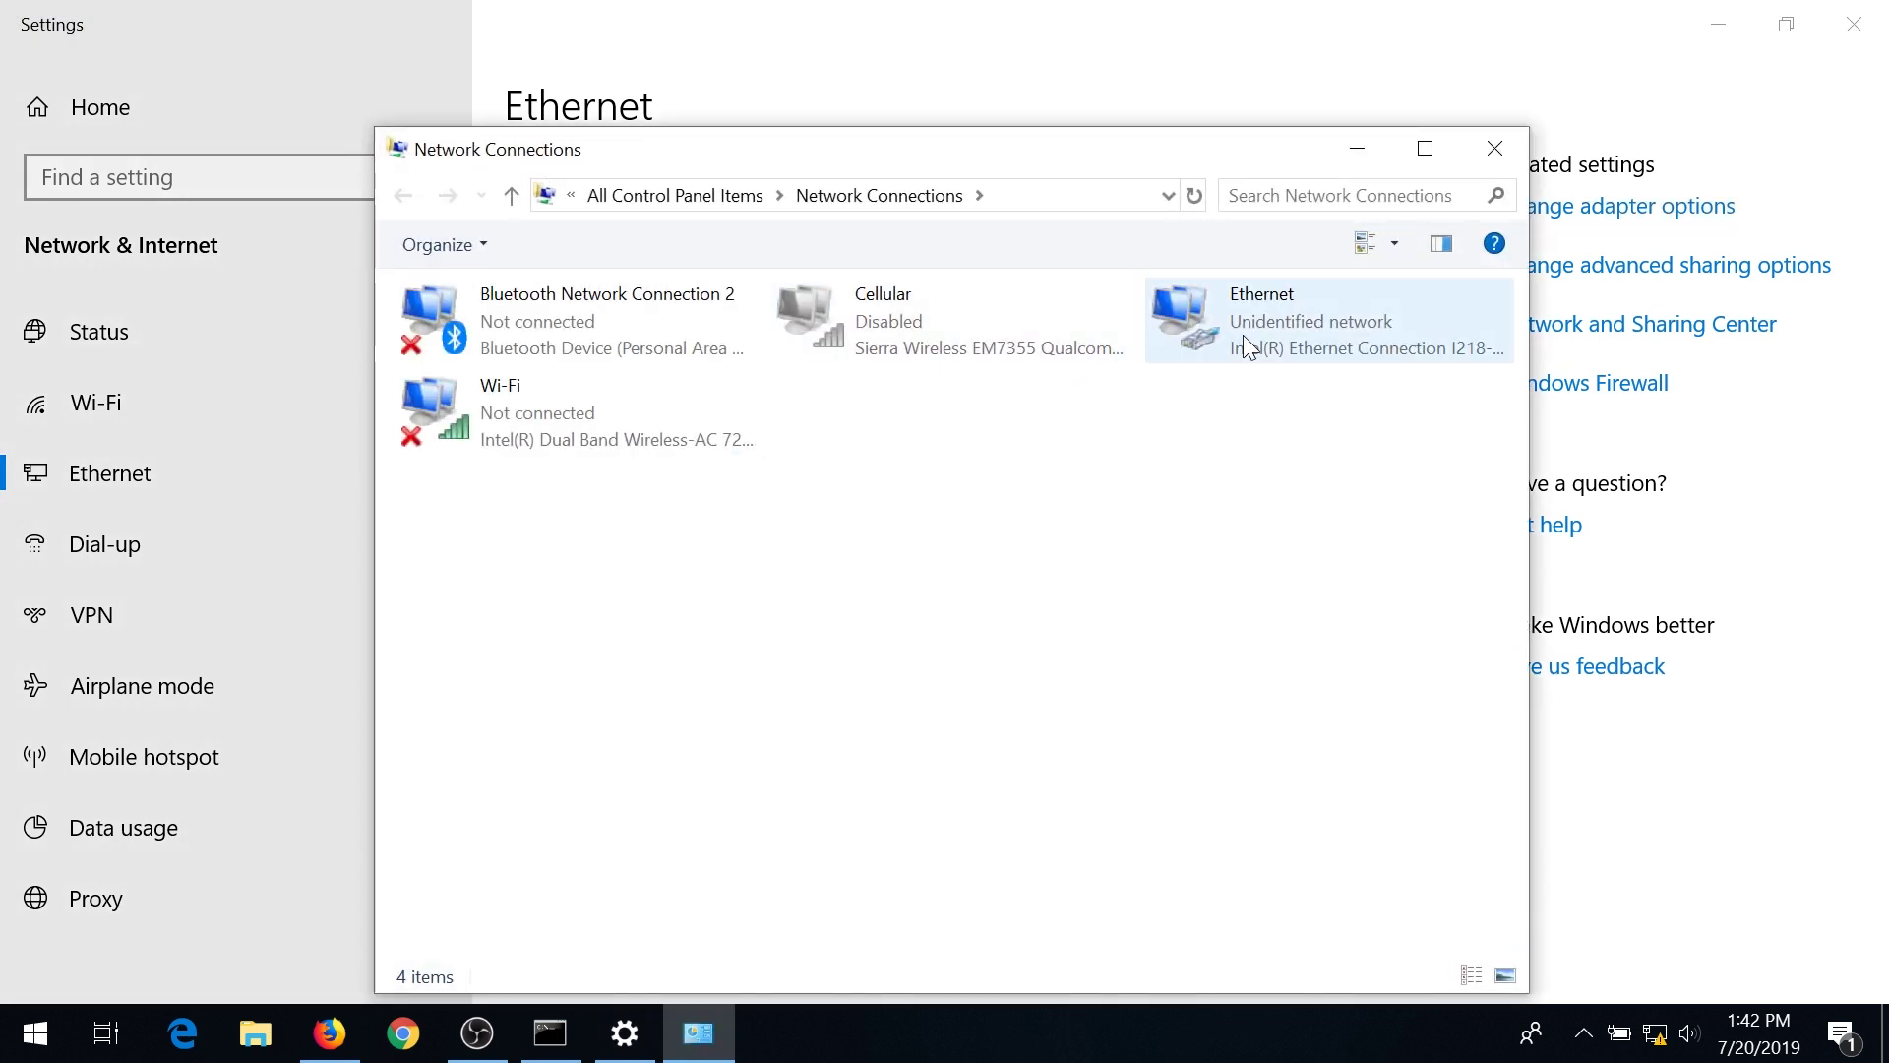
pyautogui.rightClick(1247, 330)
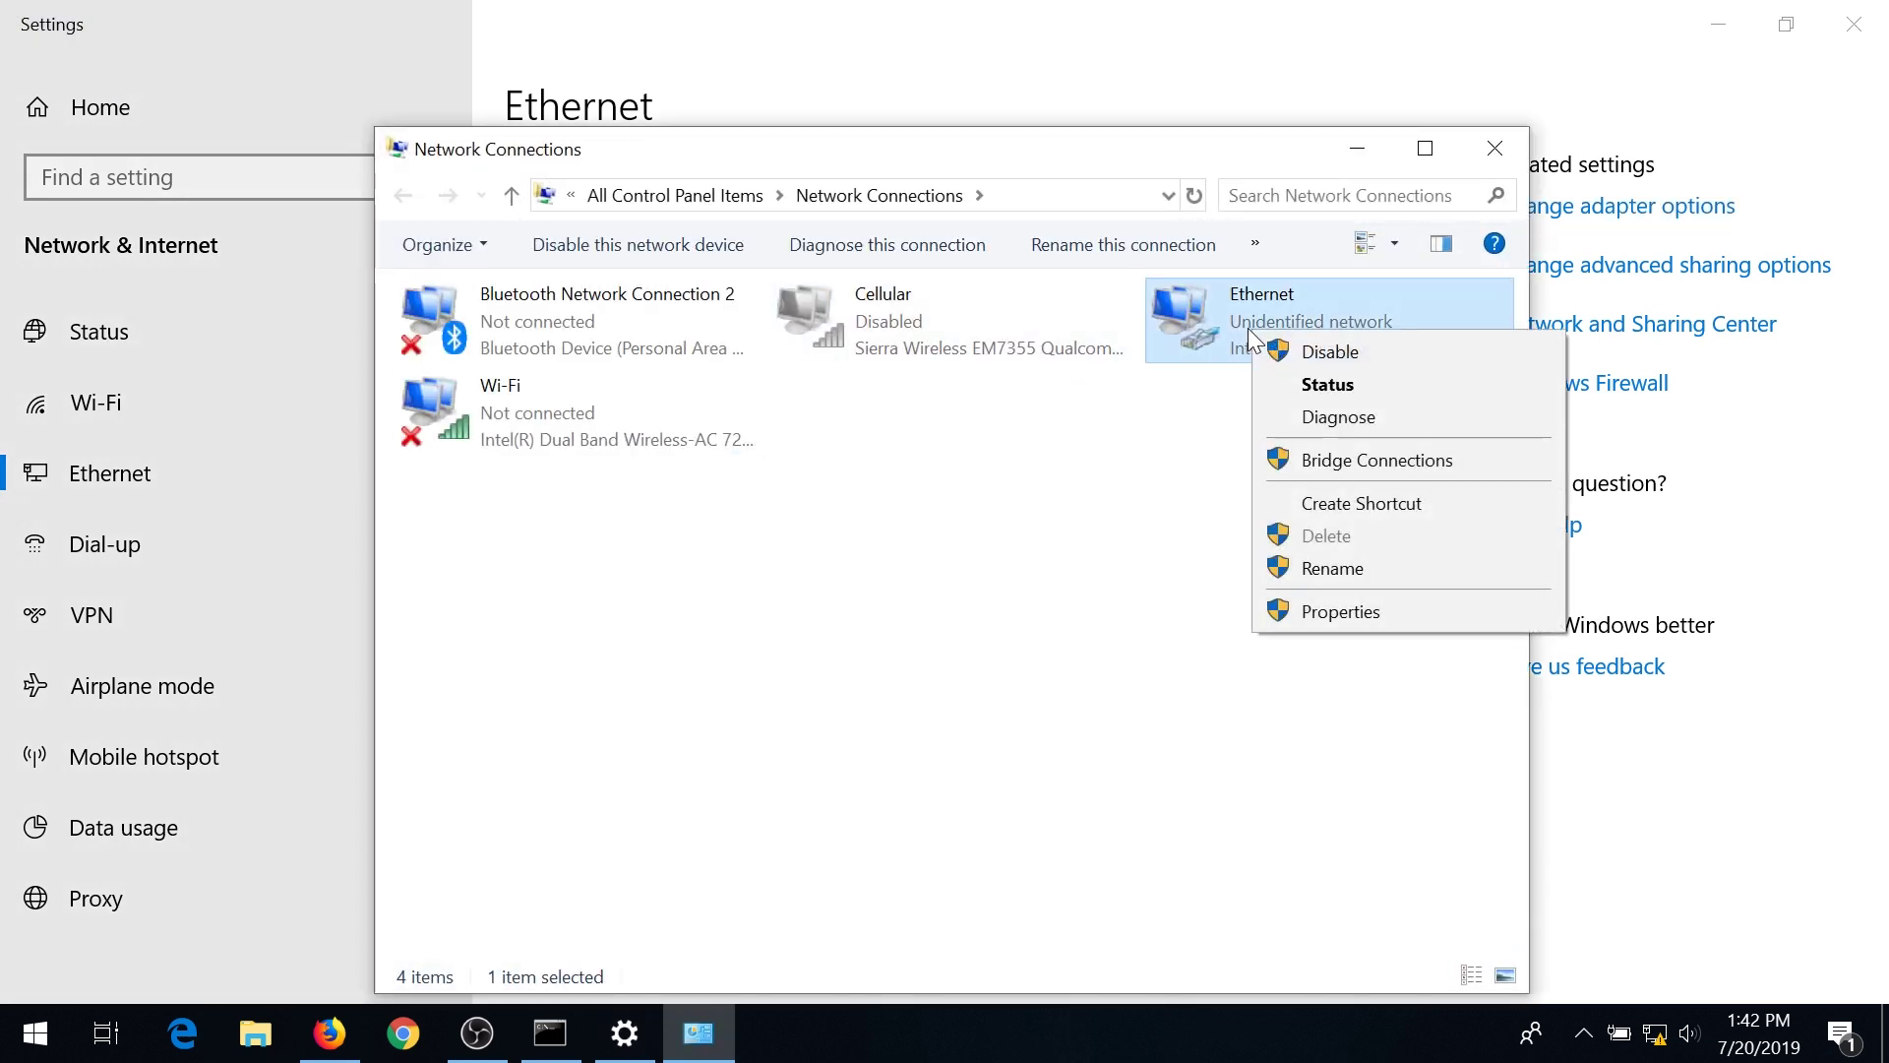
pyautogui.click(1341, 613)
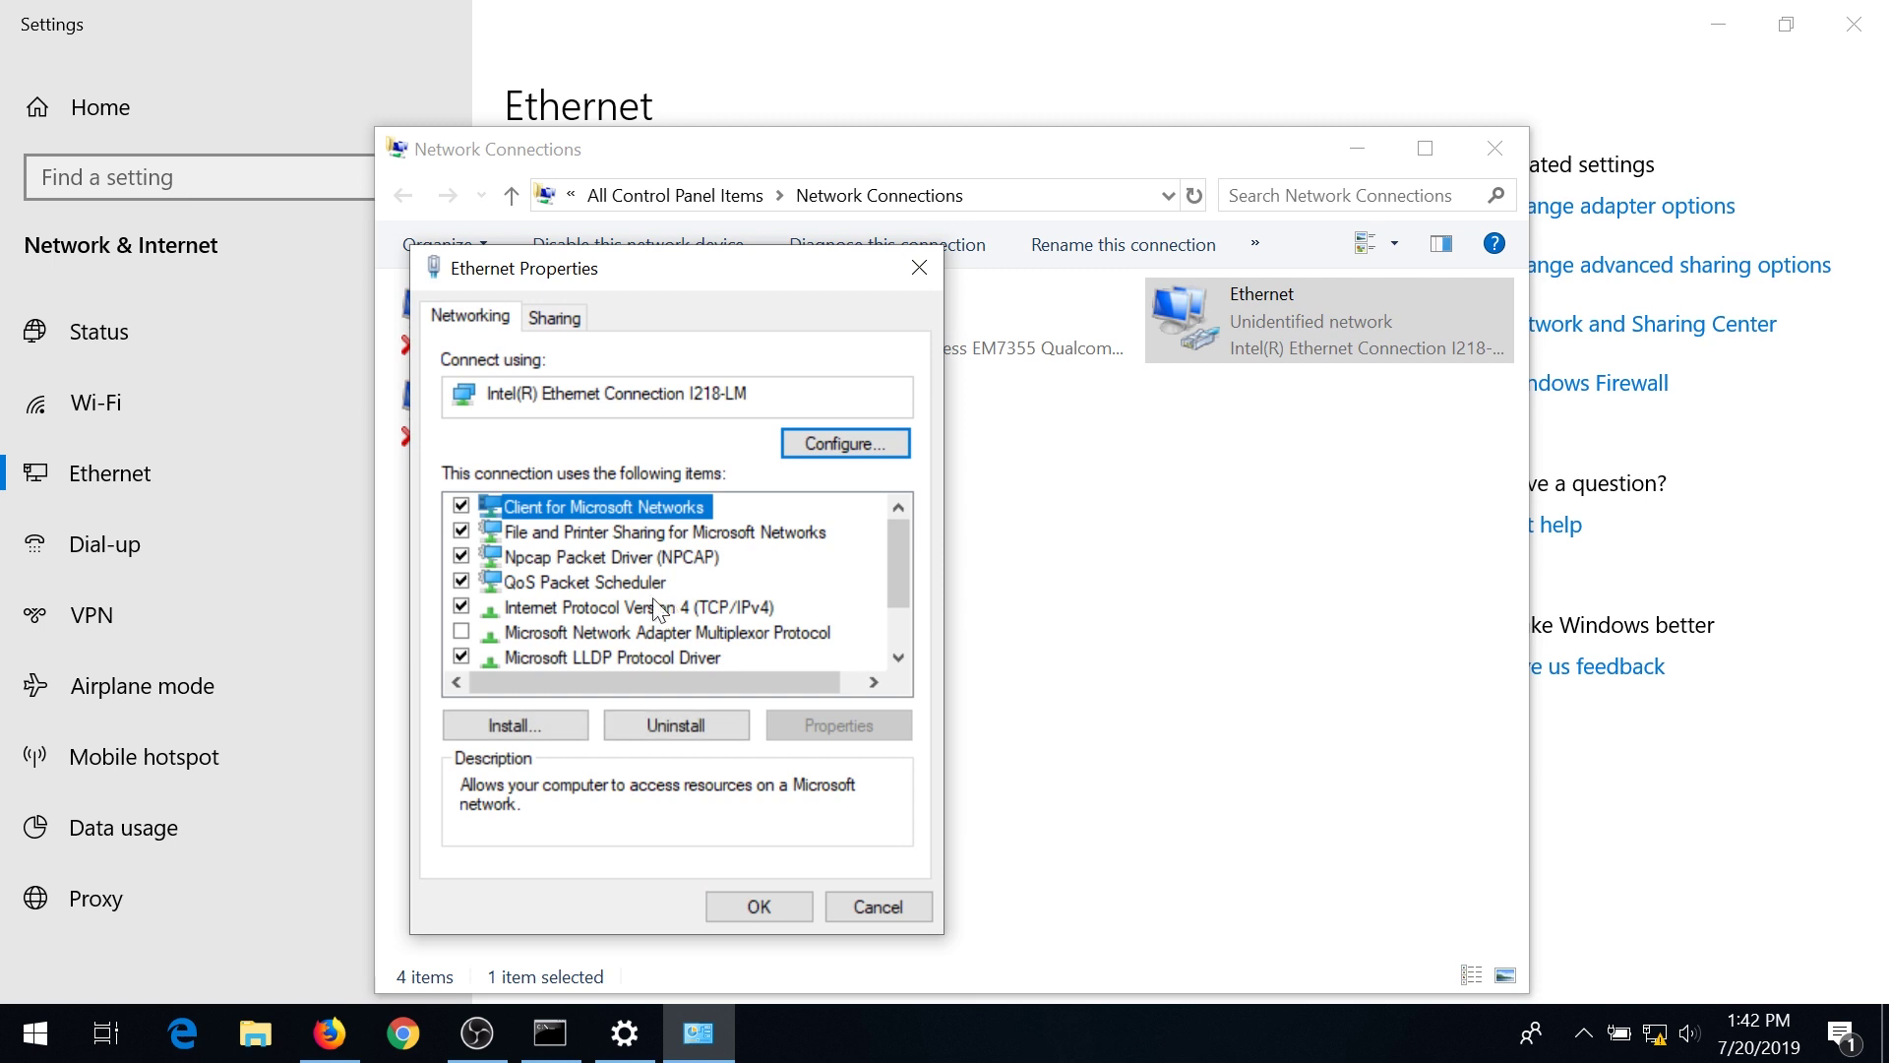
pyautogui.click(658, 607)
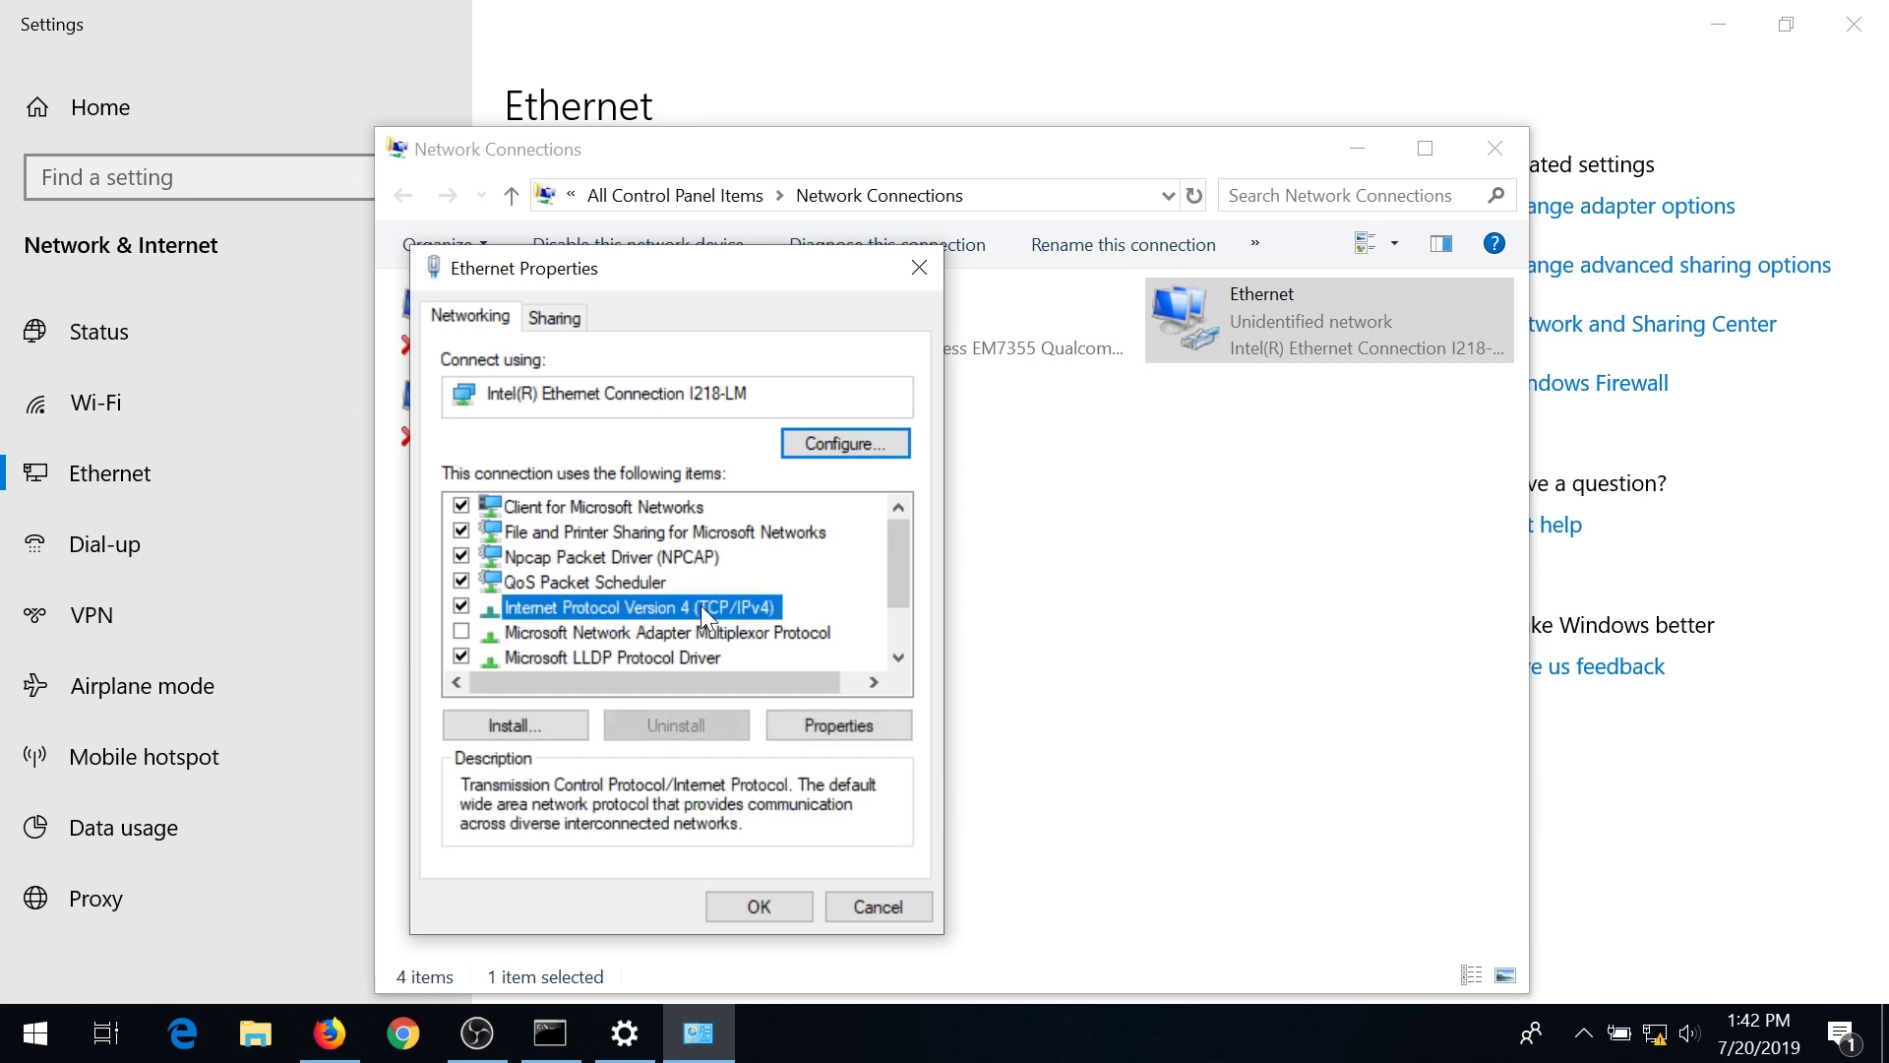
pyautogui.click(833, 723)
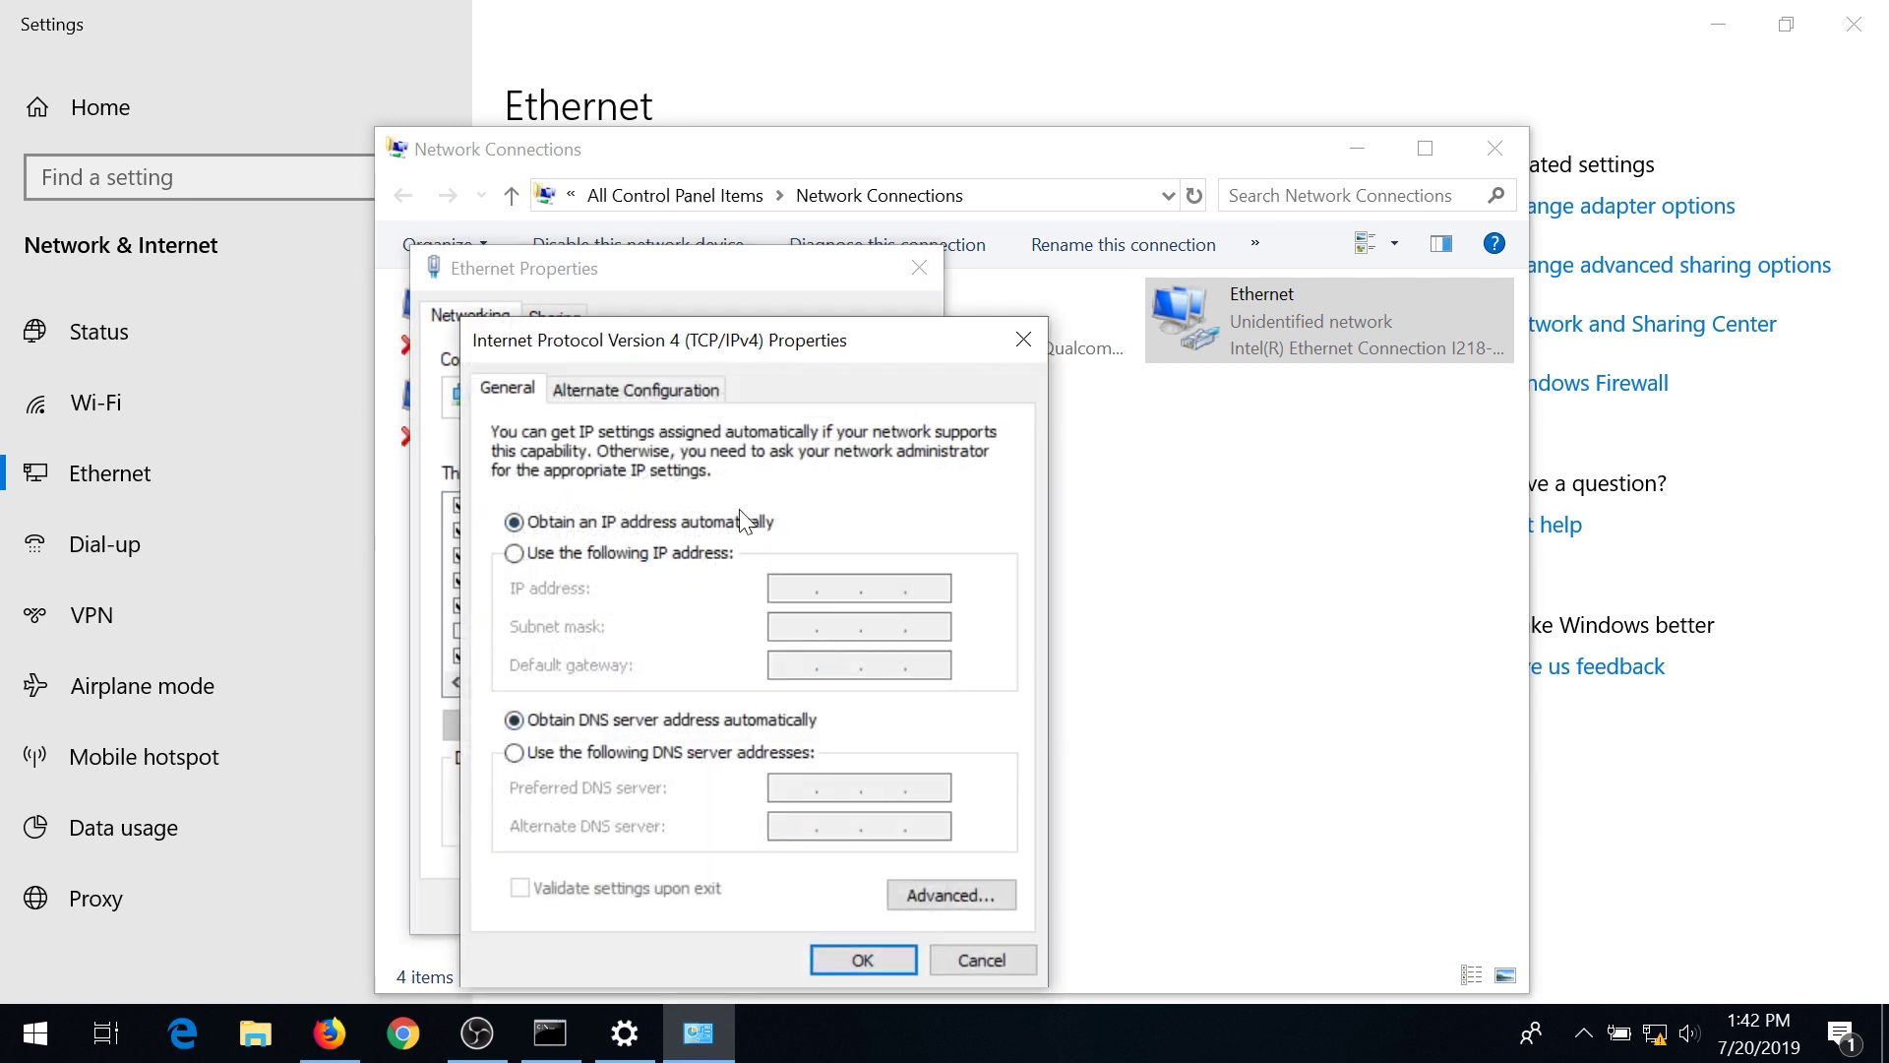
# Give the Ethernet adapter static IP 192.168.1.100 with mask 255.255.255.0, then close the dialogs.
pyautogui.click(539, 555)
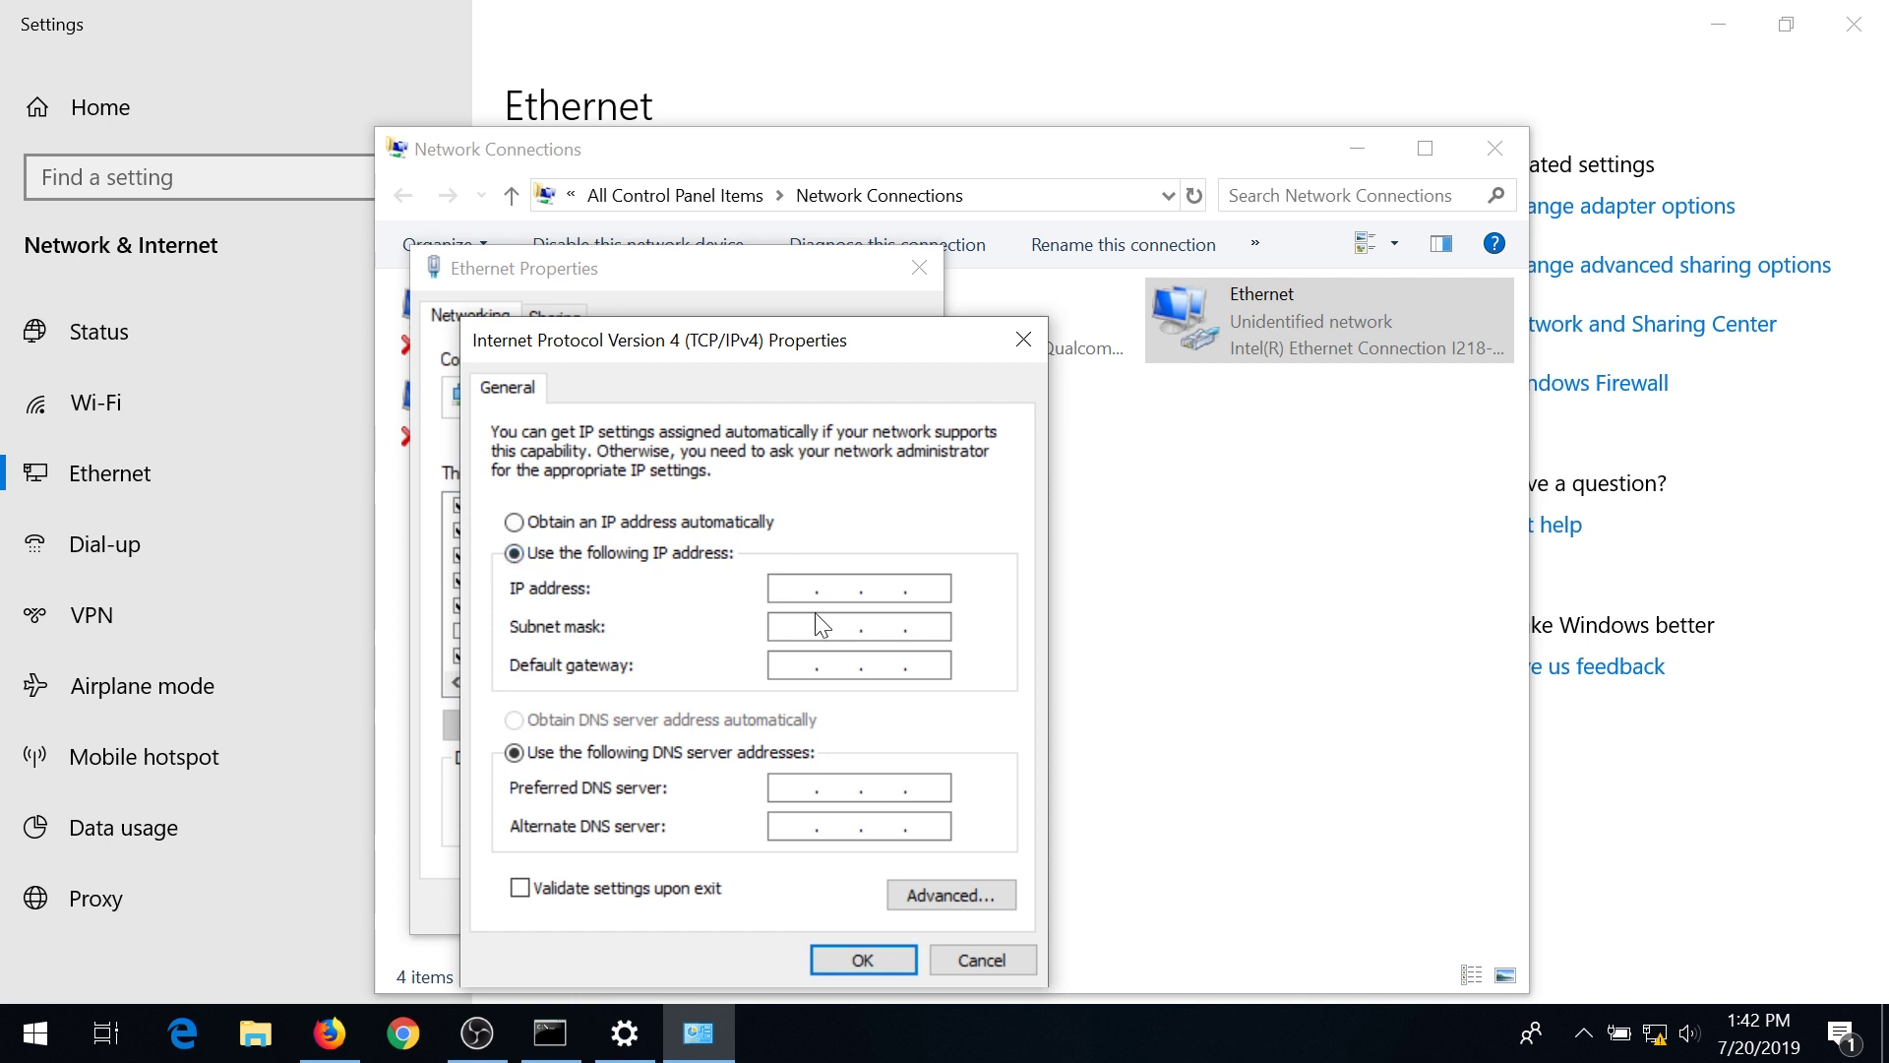
pyautogui.click(802, 589)
pyautogui.write('192.168.1.100')
pyautogui.press('Tab')
pyautogui.click(863, 960)
pyautogui.click(774, 899)
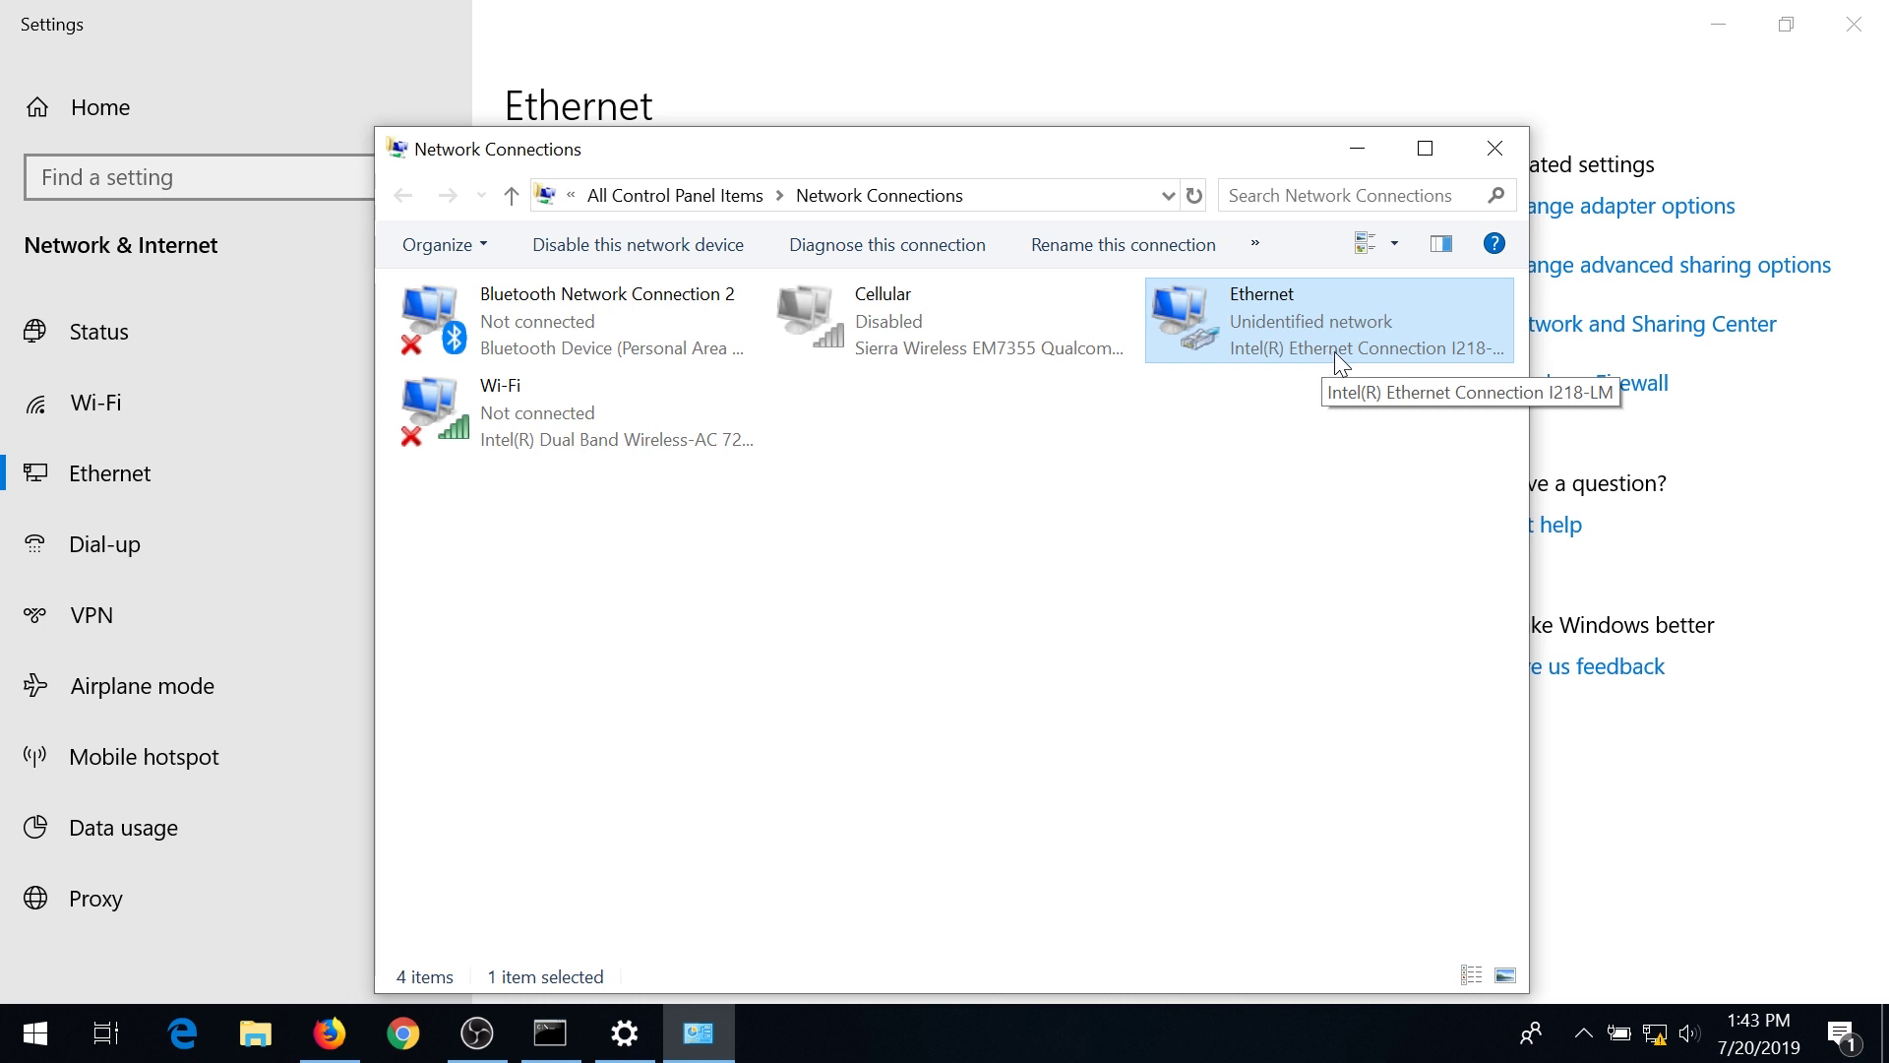
pyautogui.click(1356, 156)
# Reload 192.168.1.2 in Firefox, log in with the router credentials, and decline saving the login.
pyautogui.click(1717, 24)
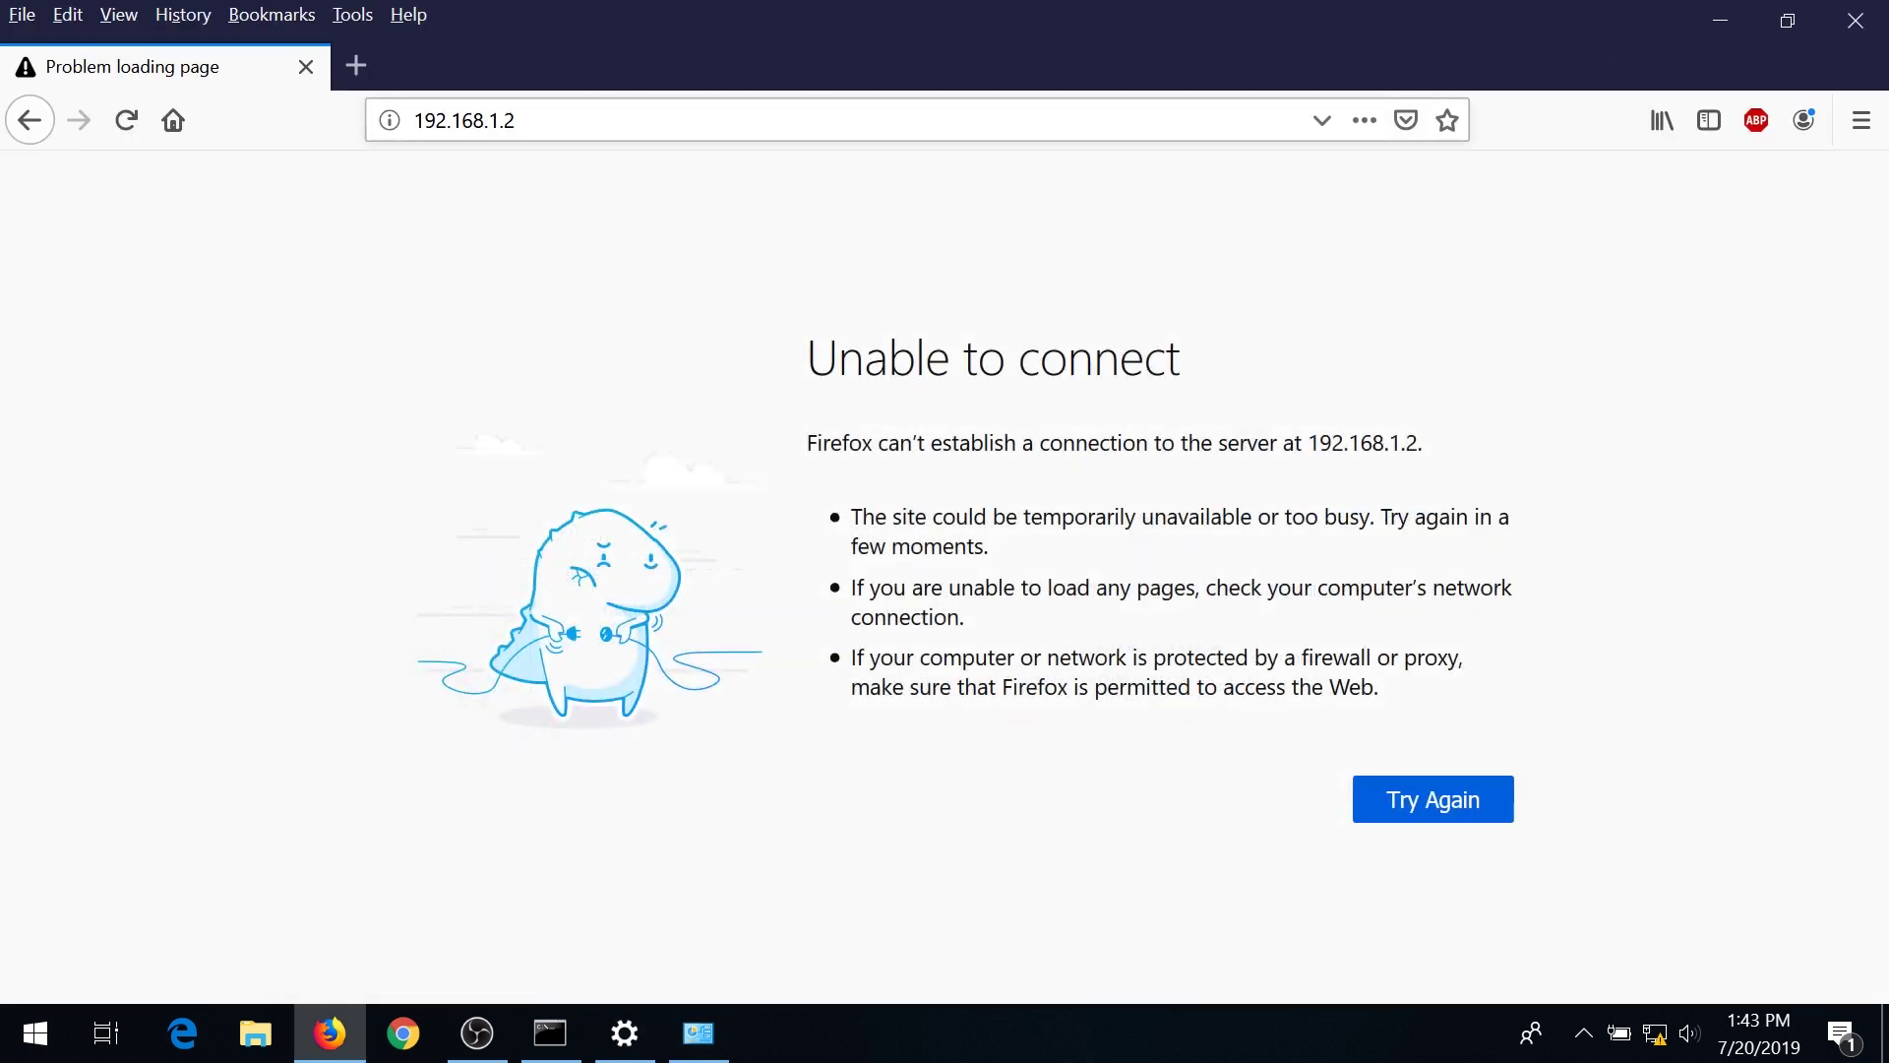
pyautogui.hotkey('ctrl', 'l')
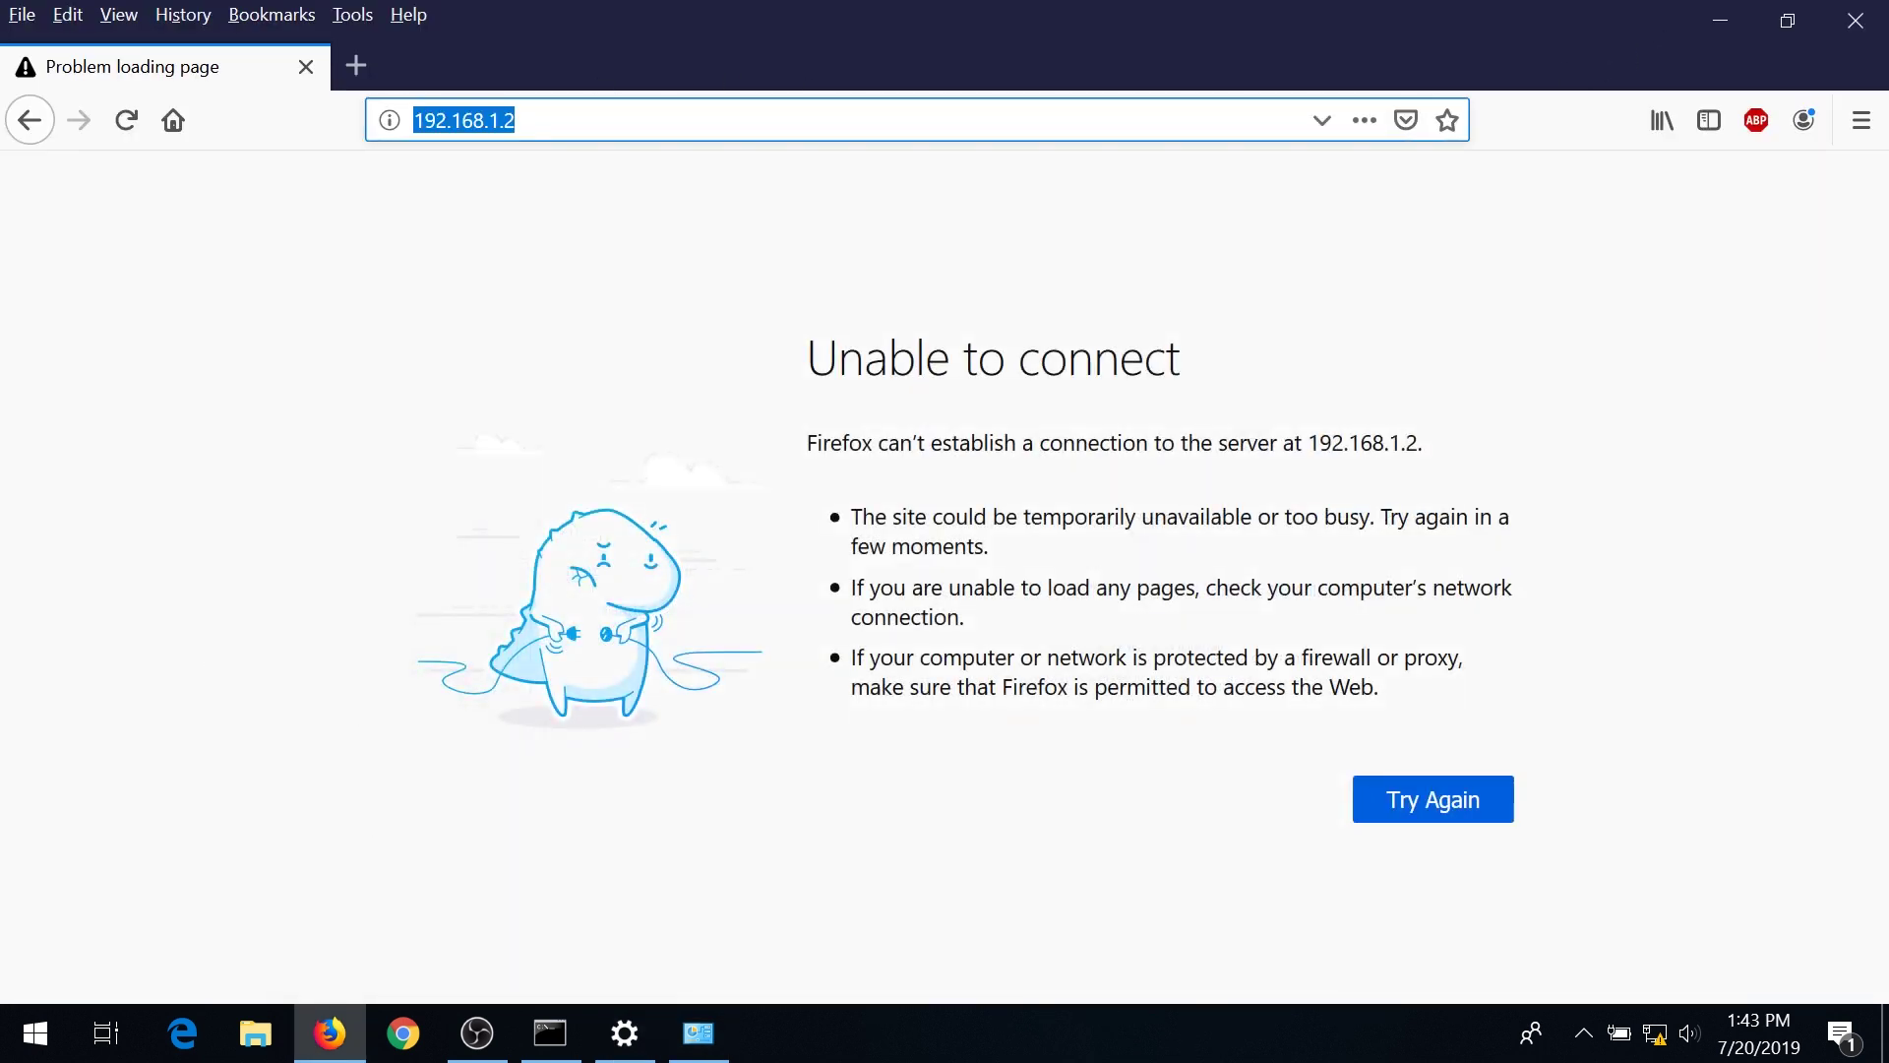
pyautogui.press('Return')
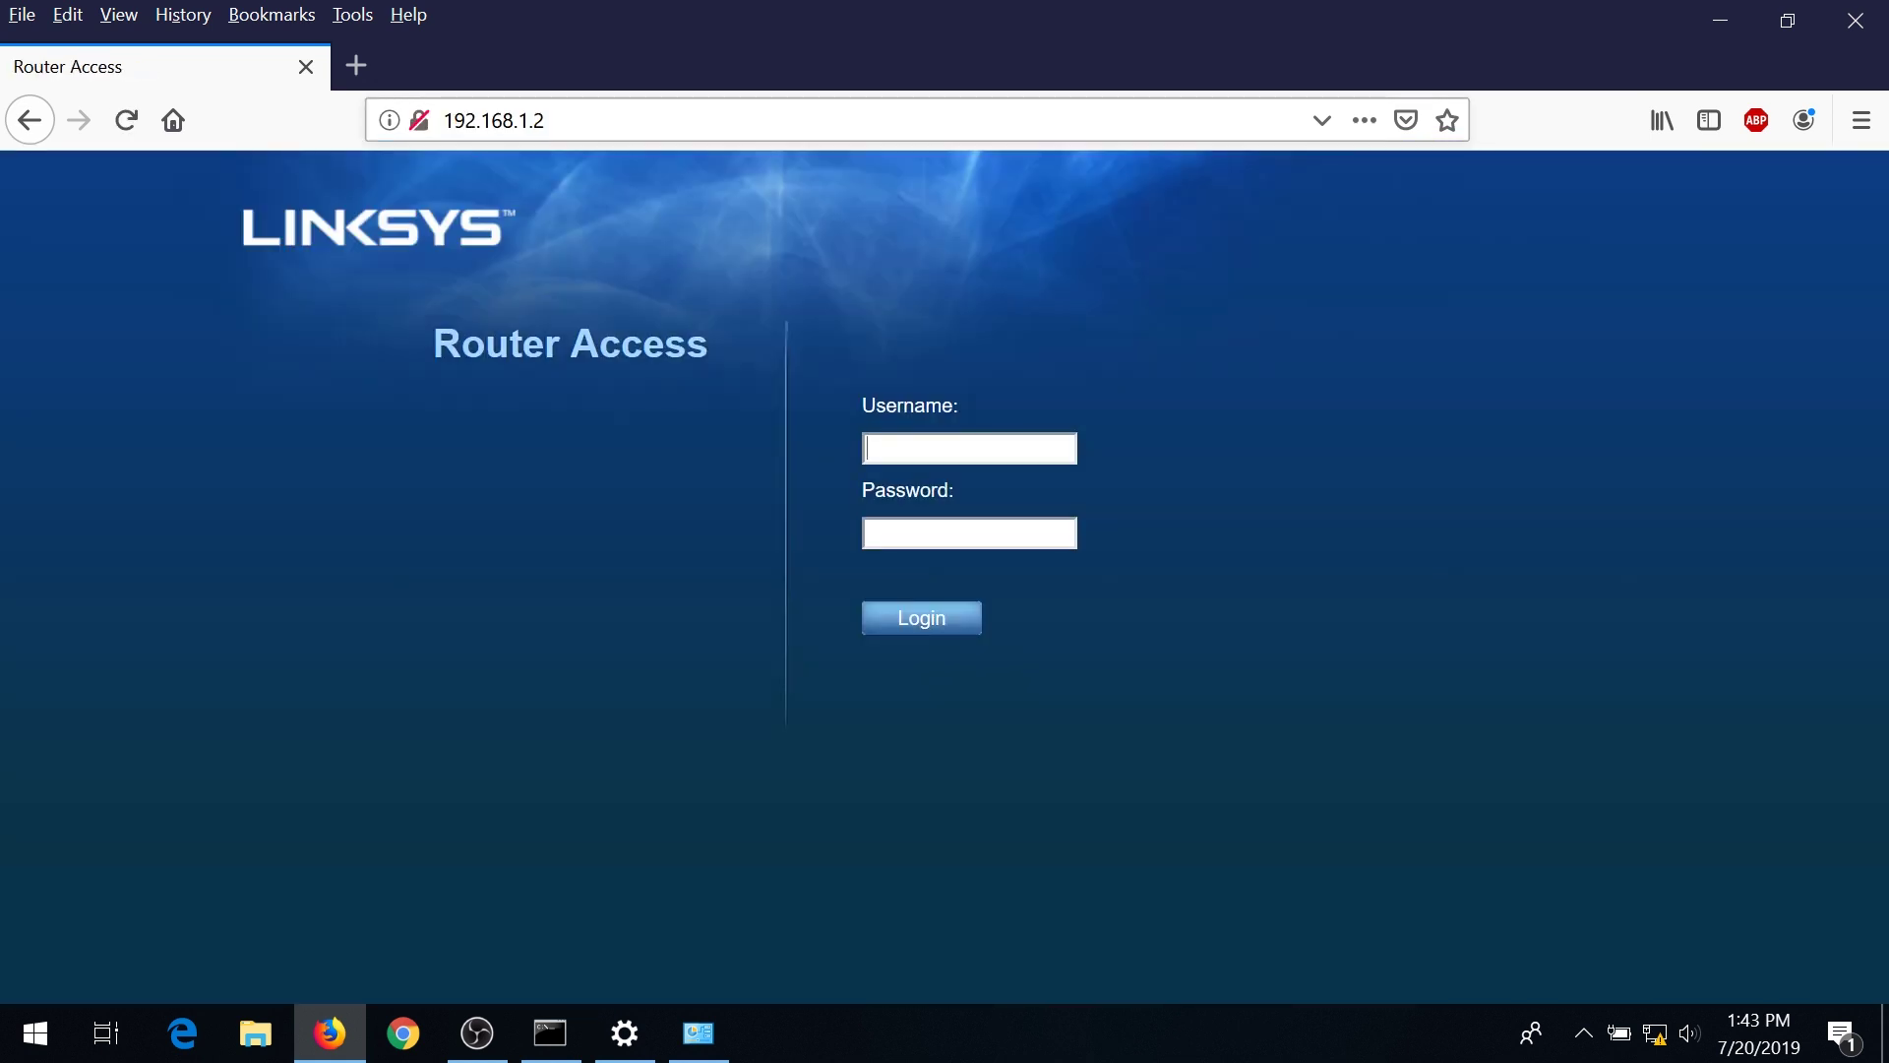
pyautogui.write('adminadmin')
pyautogui.press('Return')
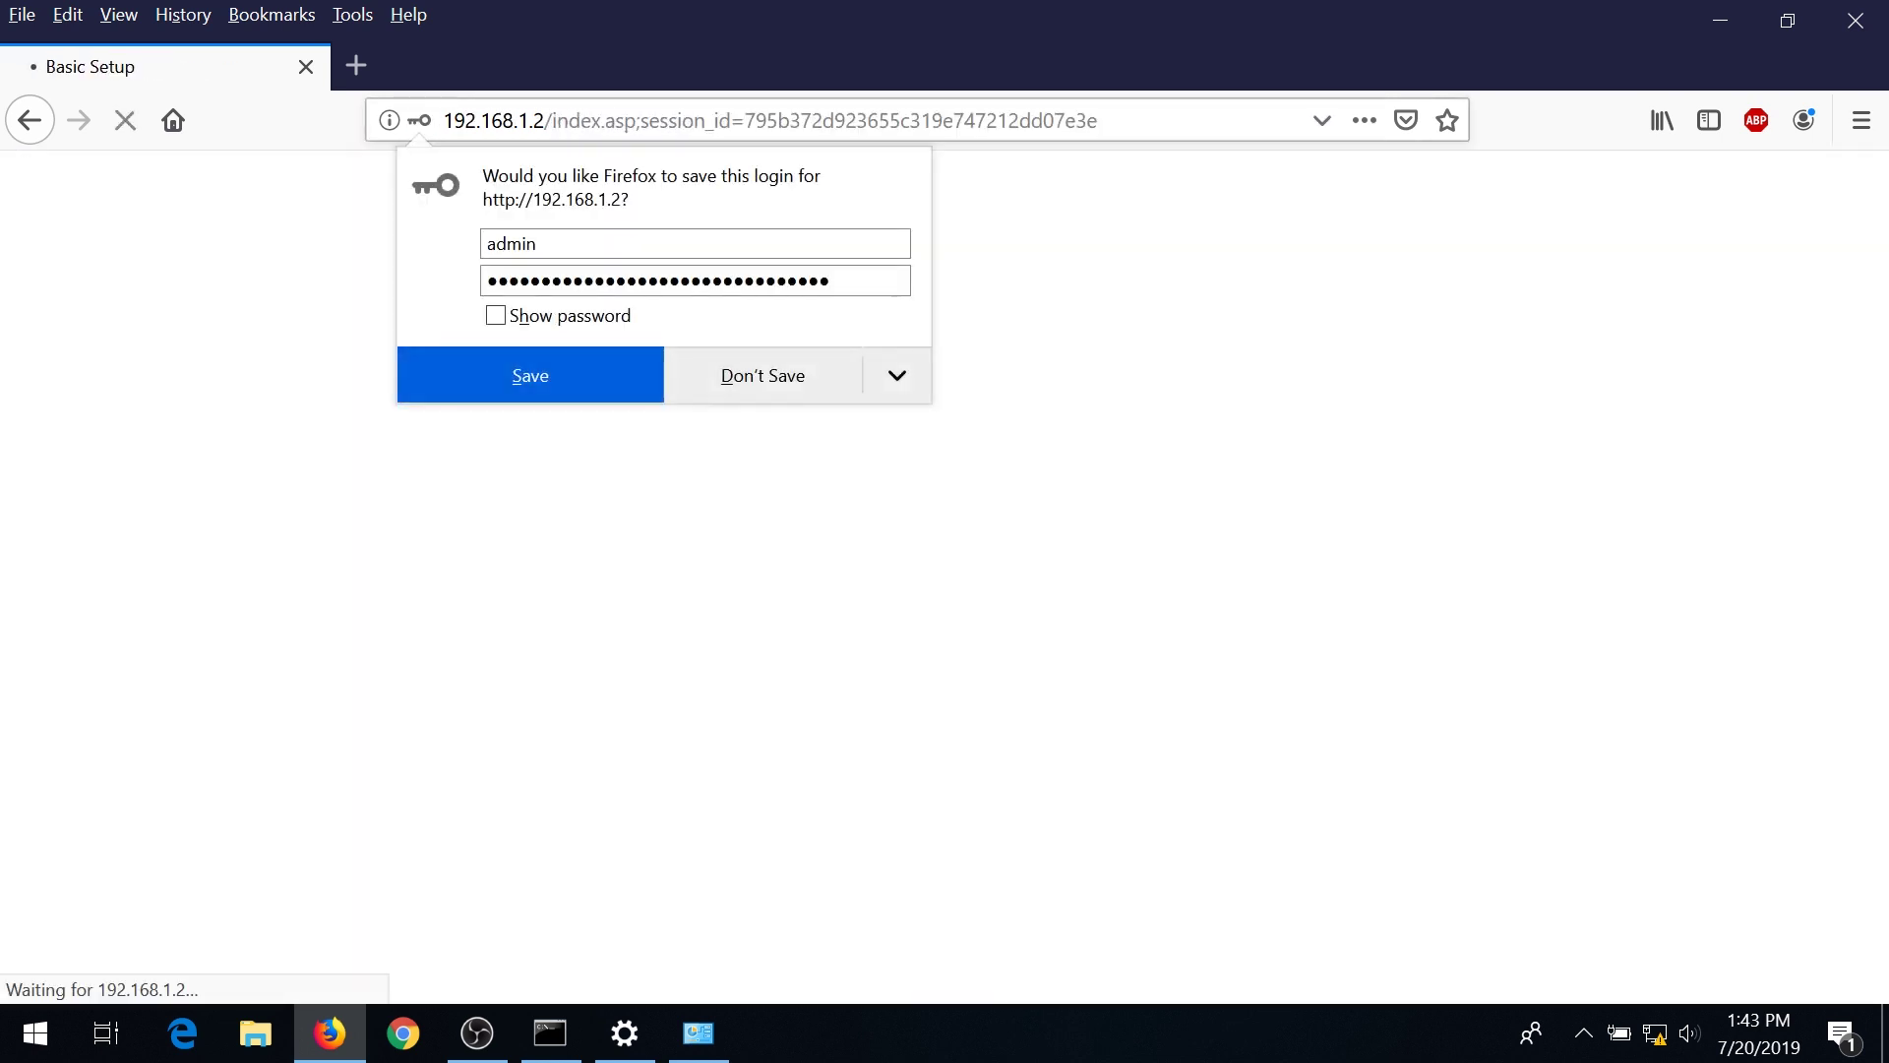
pyautogui.click(734, 381)
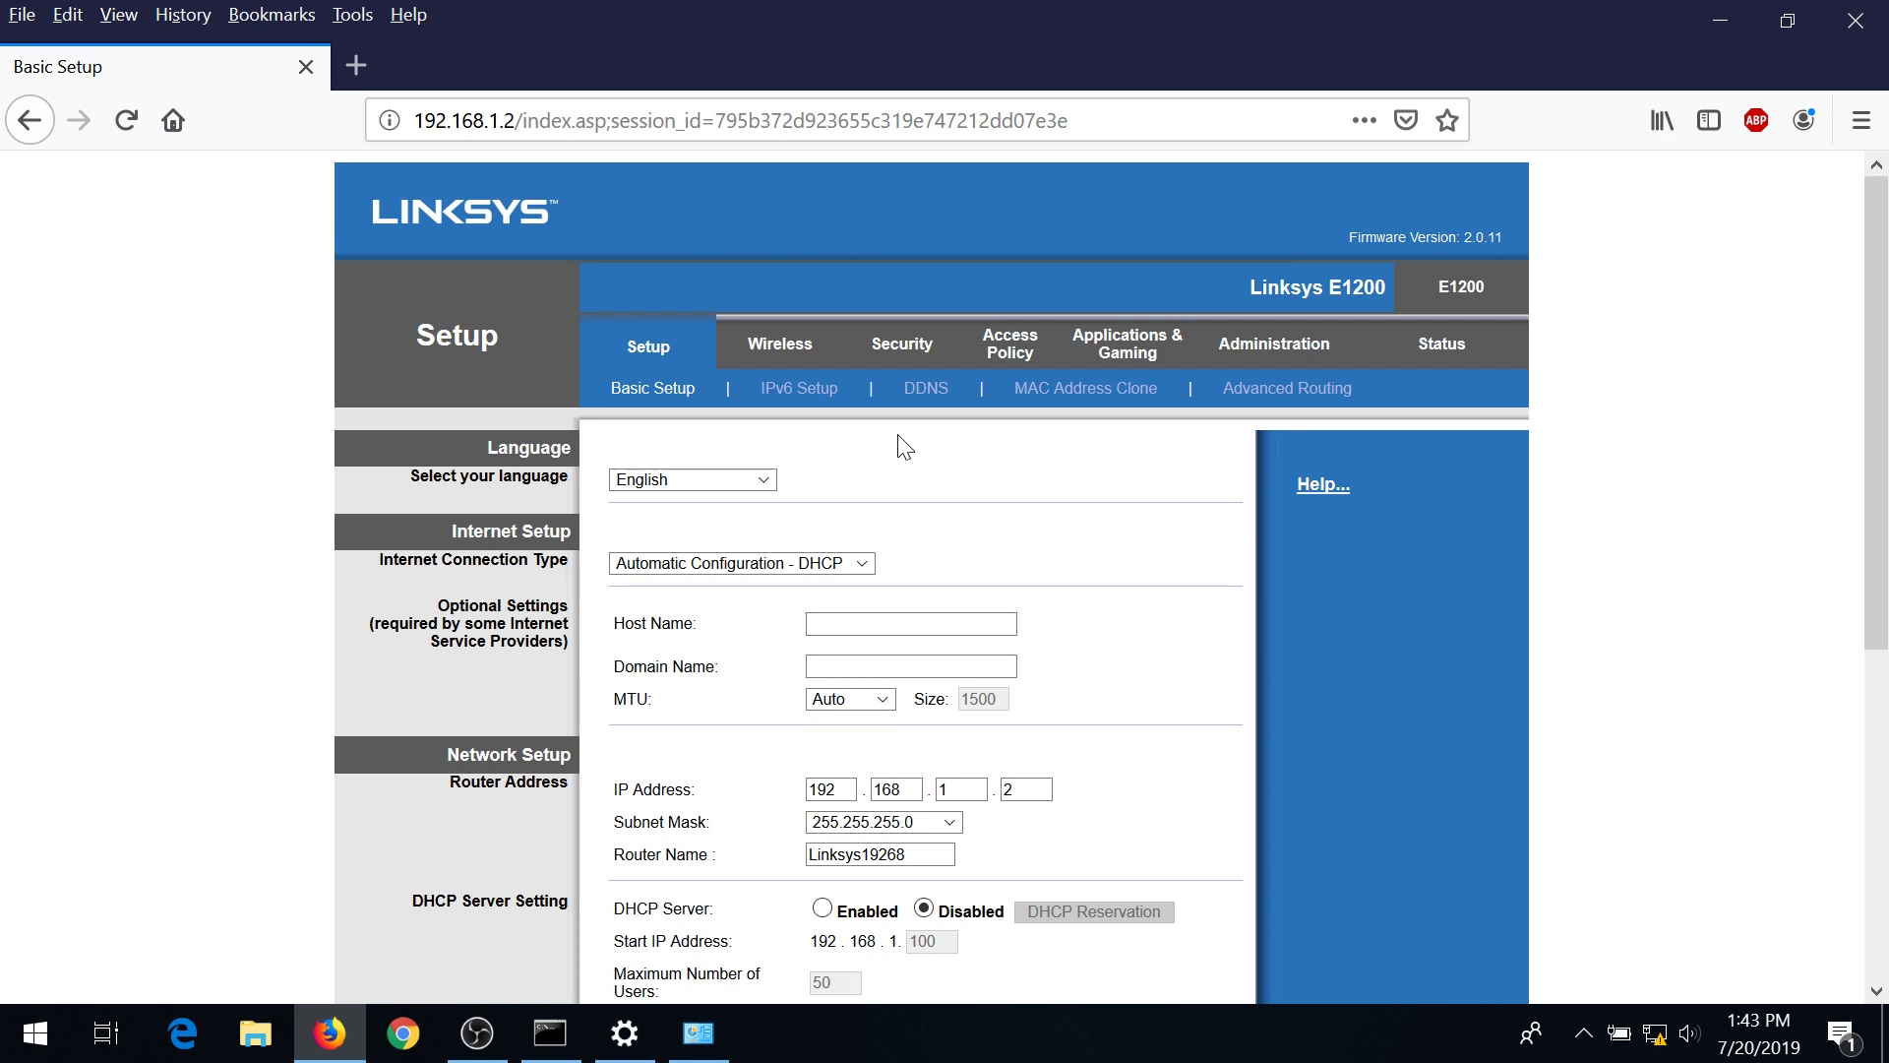
# Switch wireless setup to Manual, replace SSID Linksys19268 with TechFi, and save past the security warning.
pyautogui.click(792, 346)
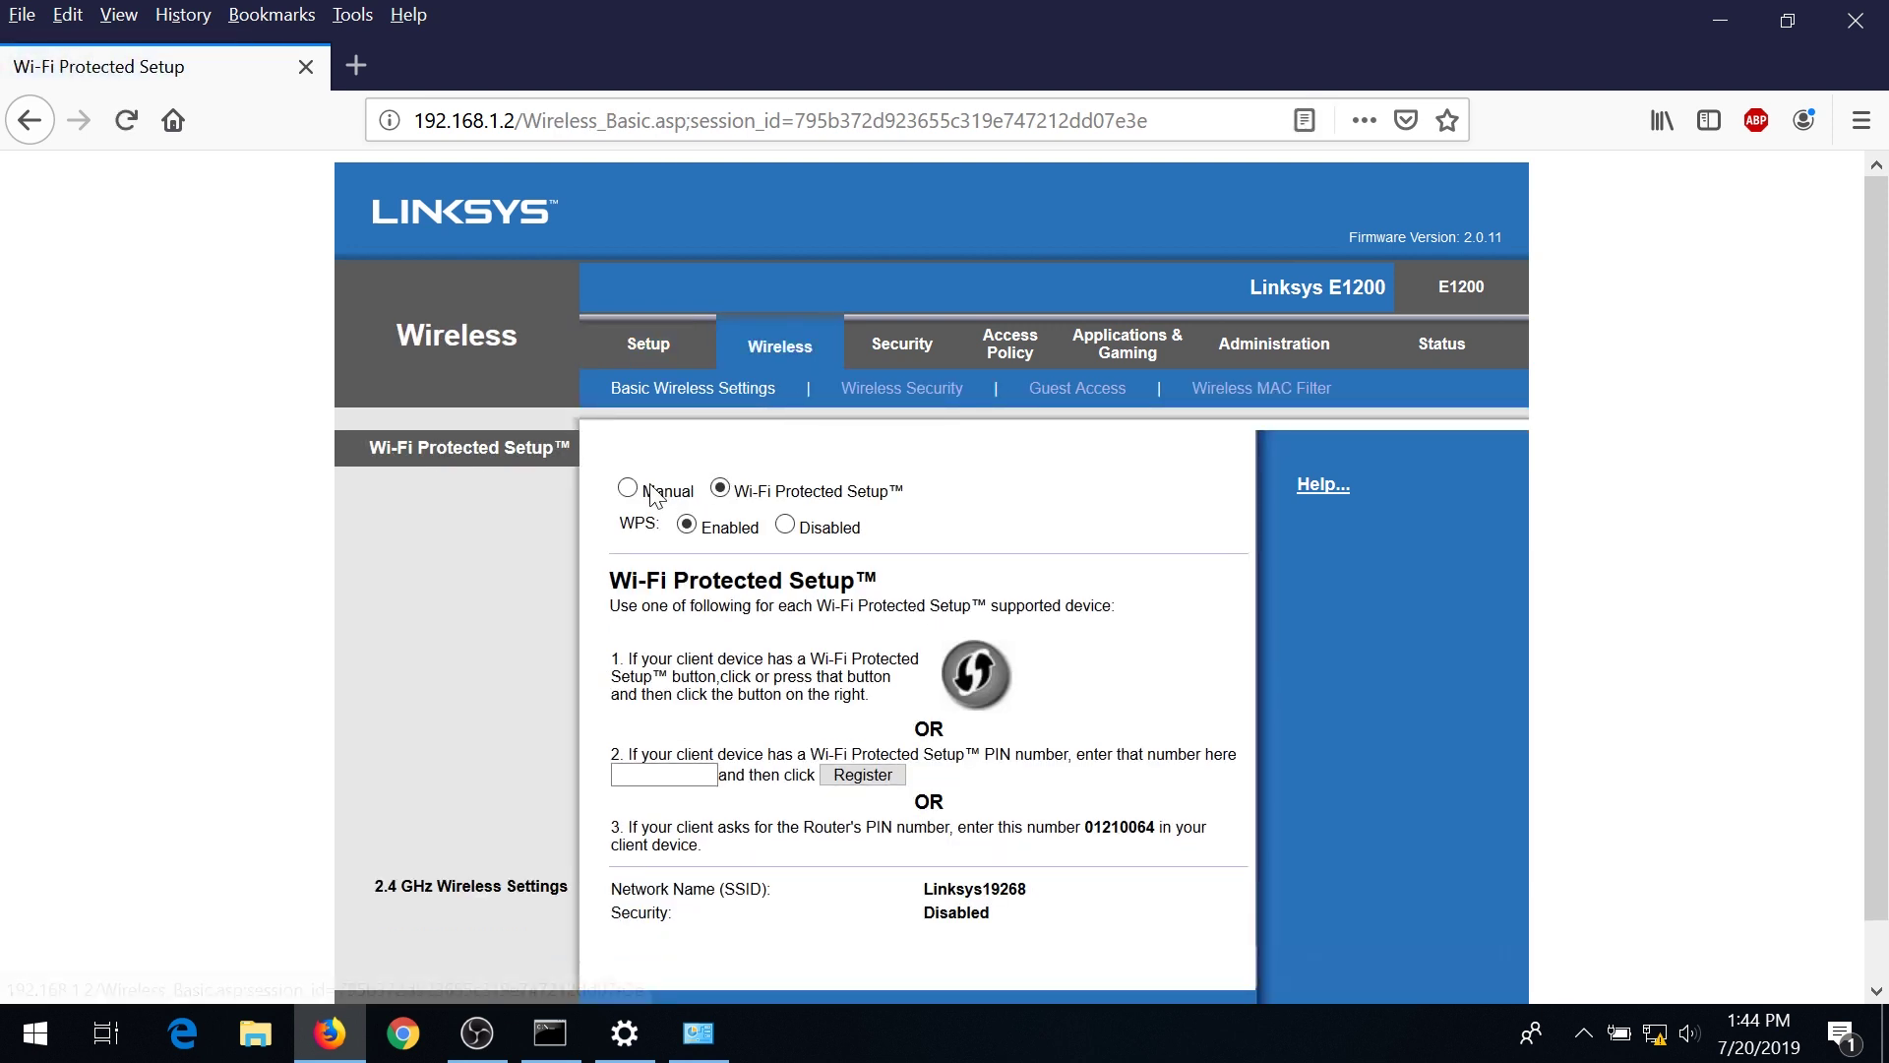
pyautogui.click(628, 490)
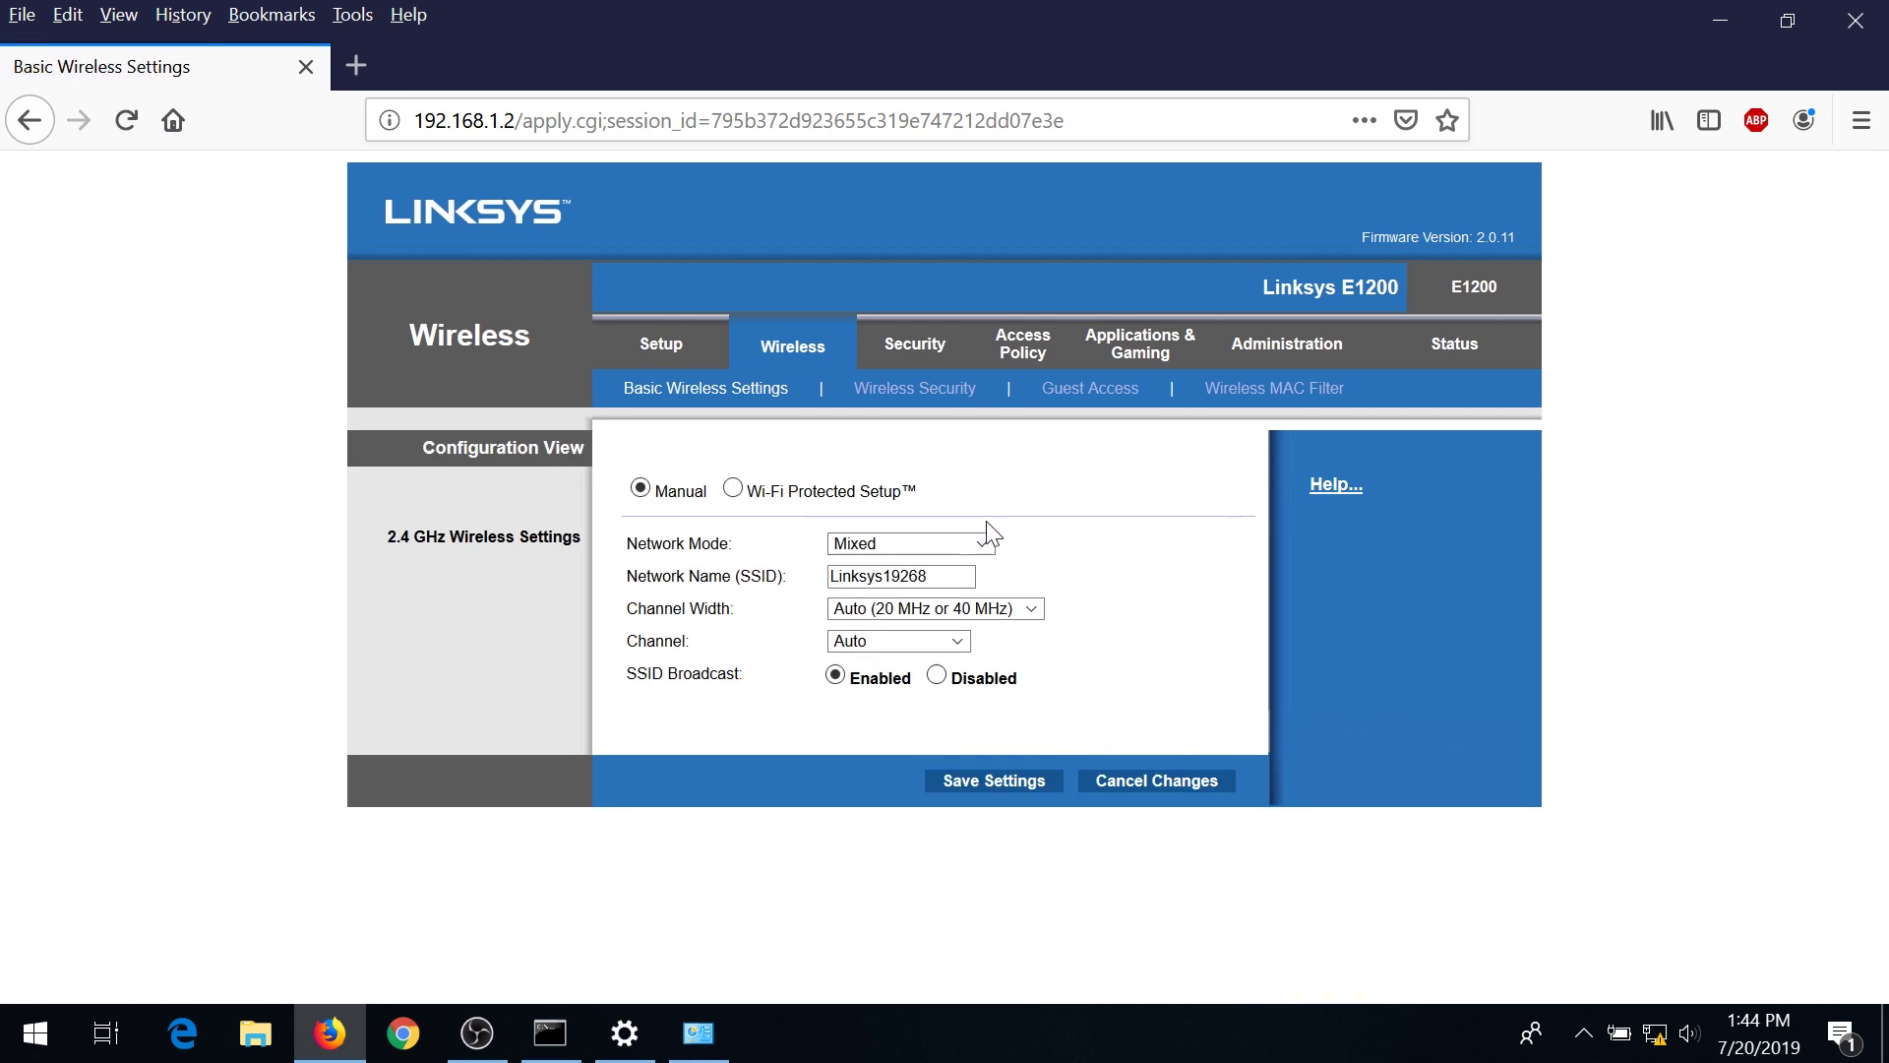
pyautogui.moveTo(943, 576); pyautogui.dragTo(795, 536)
pyautogui.write('TechFi')
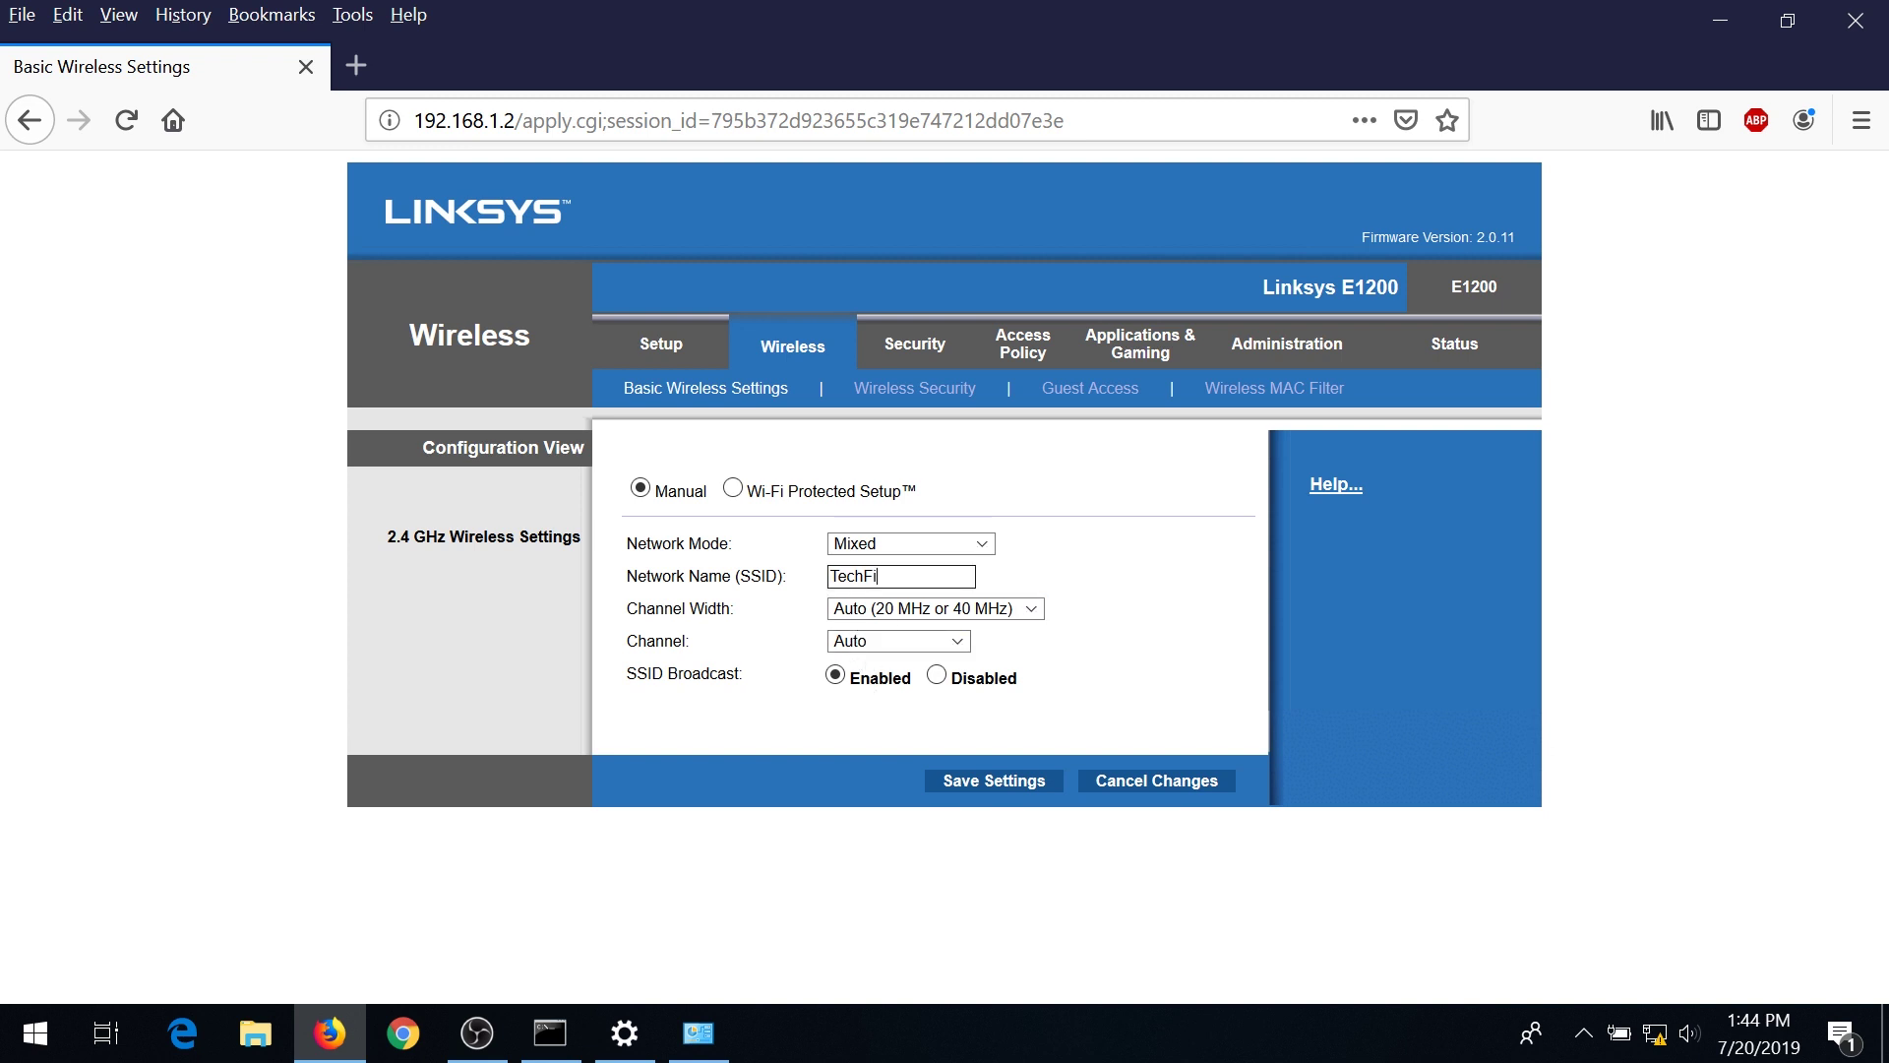
pyautogui.click(1017, 802)
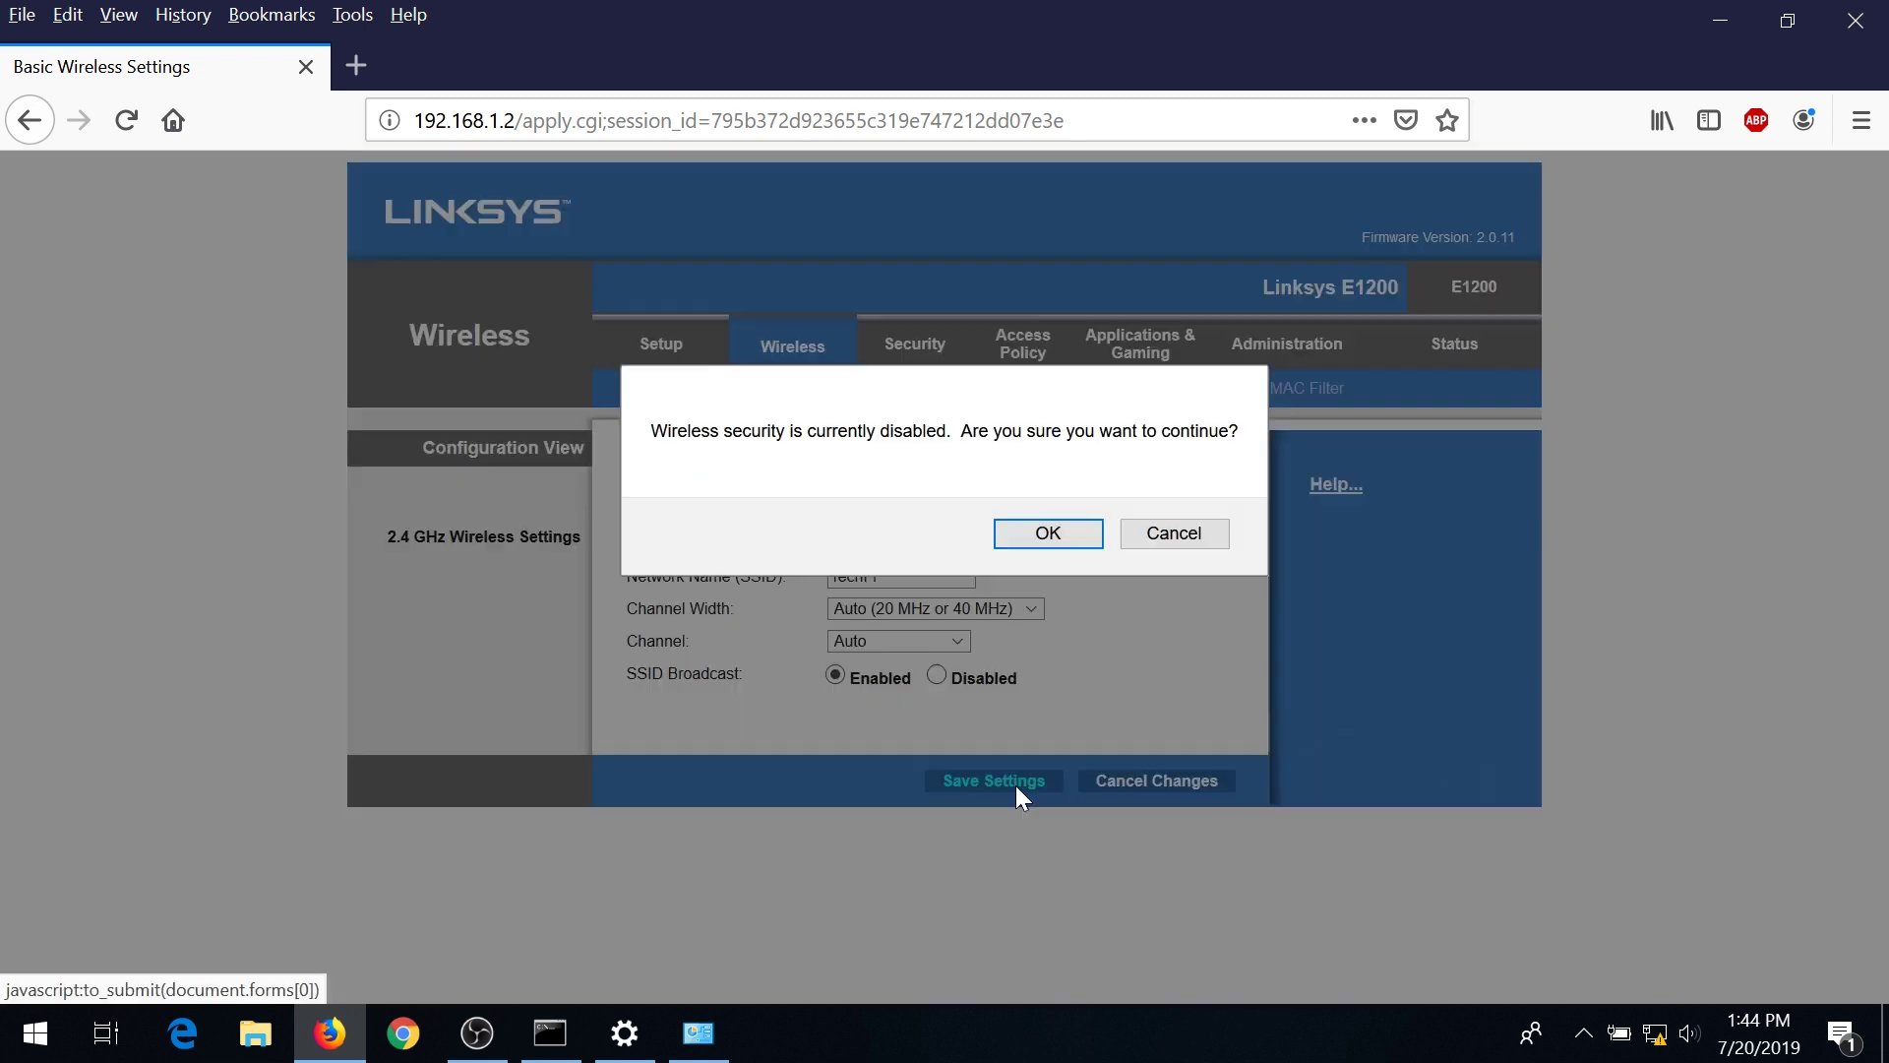
pyautogui.click(1045, 539)
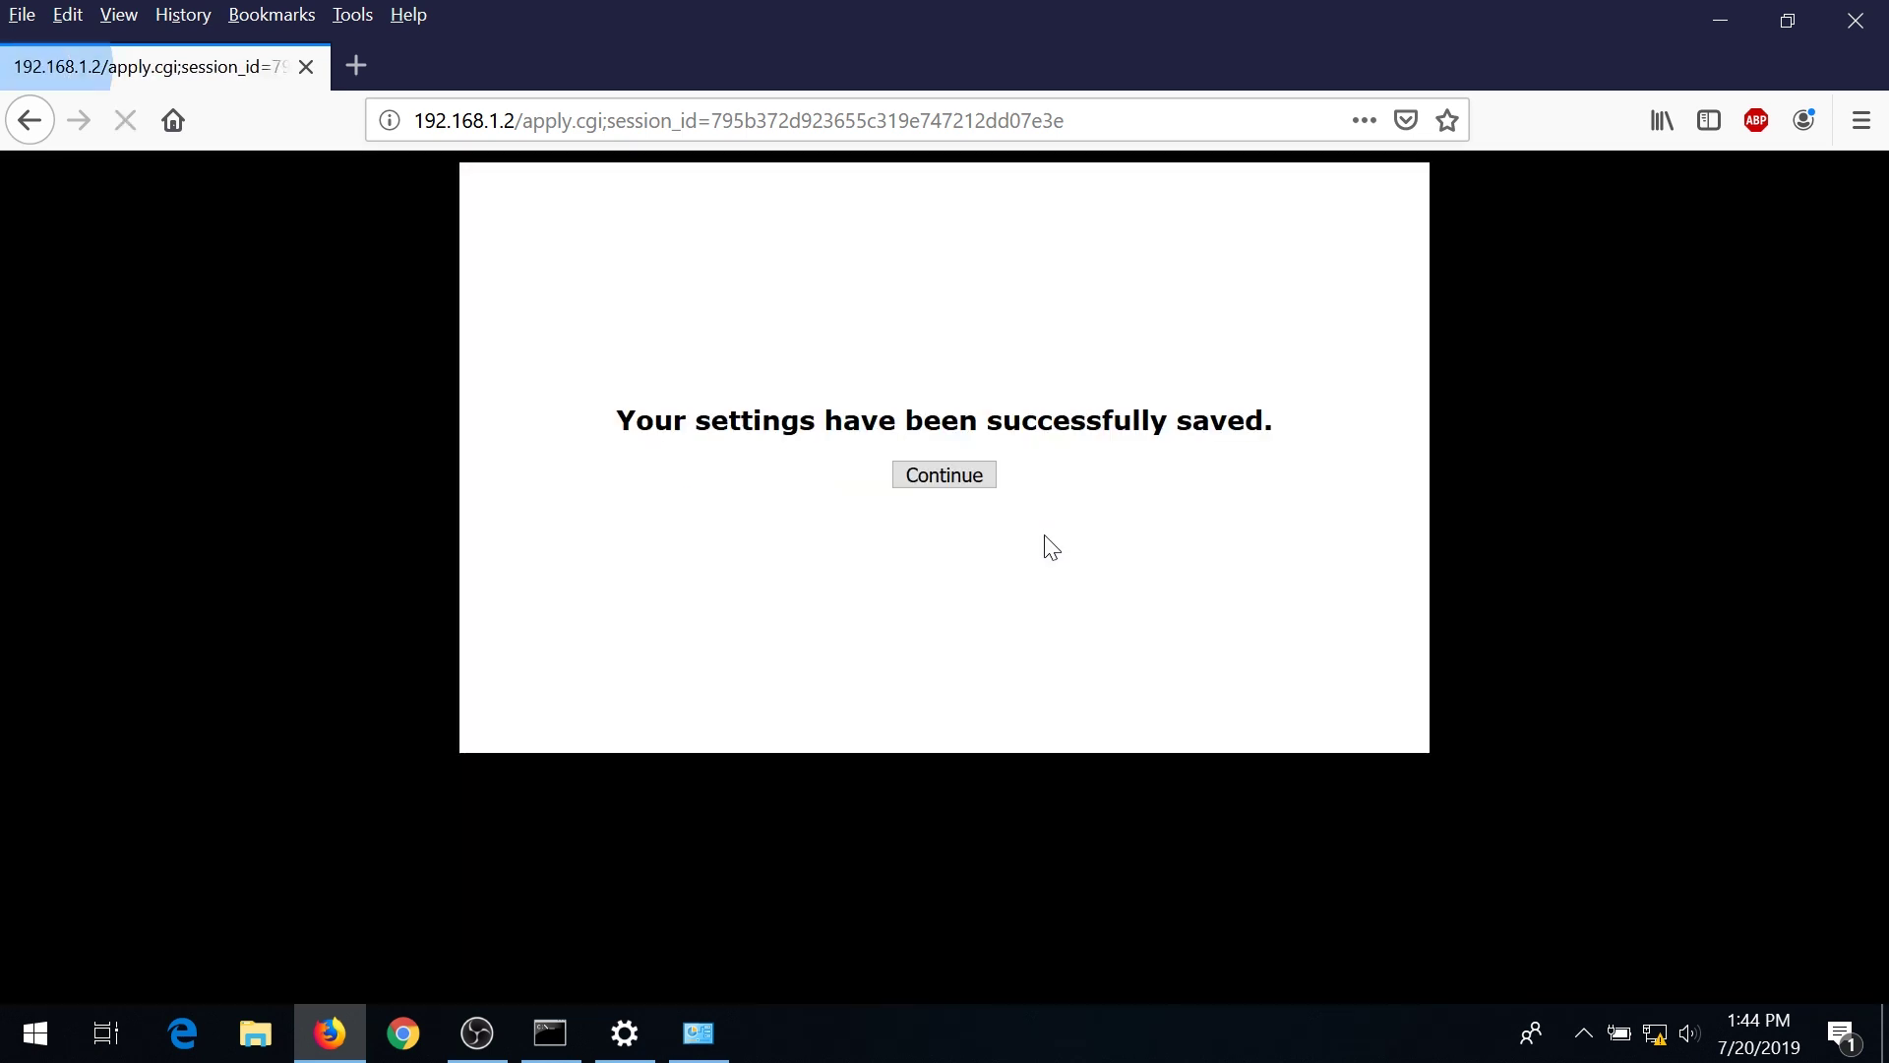
pyautogui.click(962, 474)
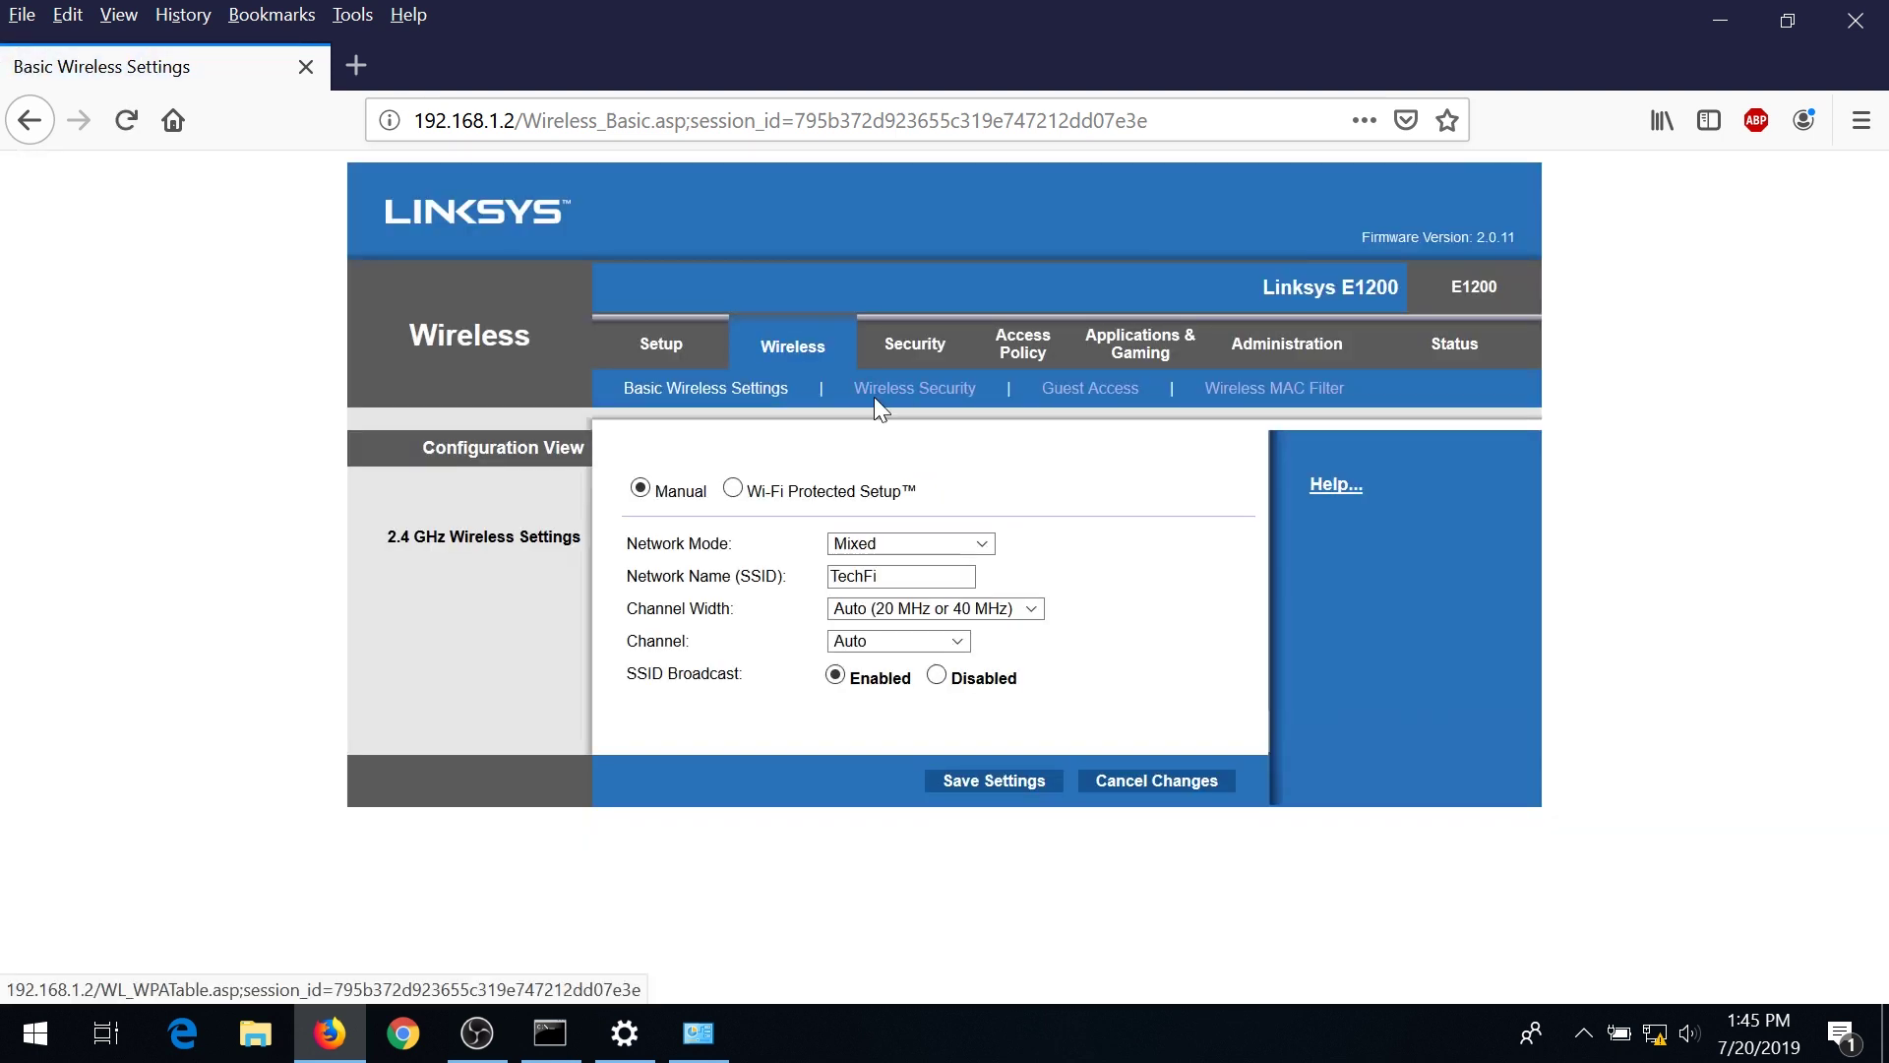
# Change the wireless Security Mode to WPA2 Personal, enter the passphrase, and save the settings.
pyautogui.click(907, 397)
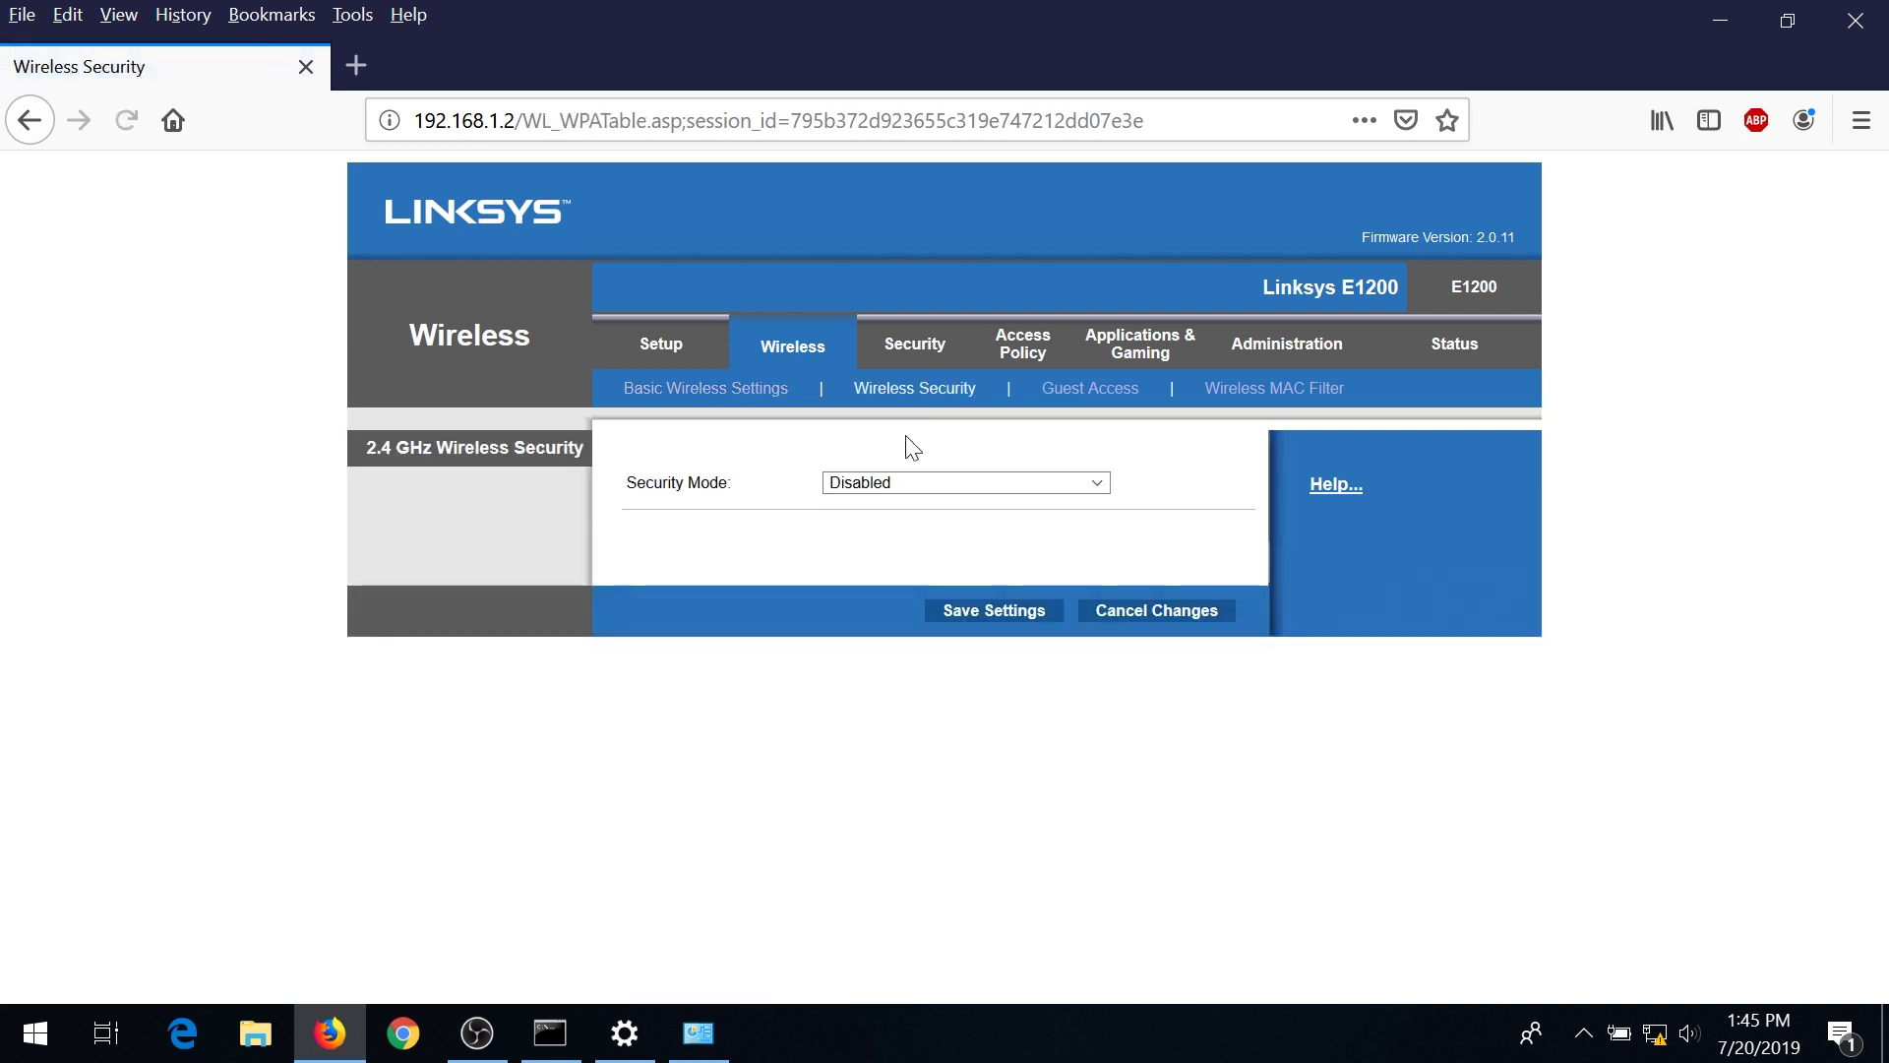
pyautogui.click(1093, 488)
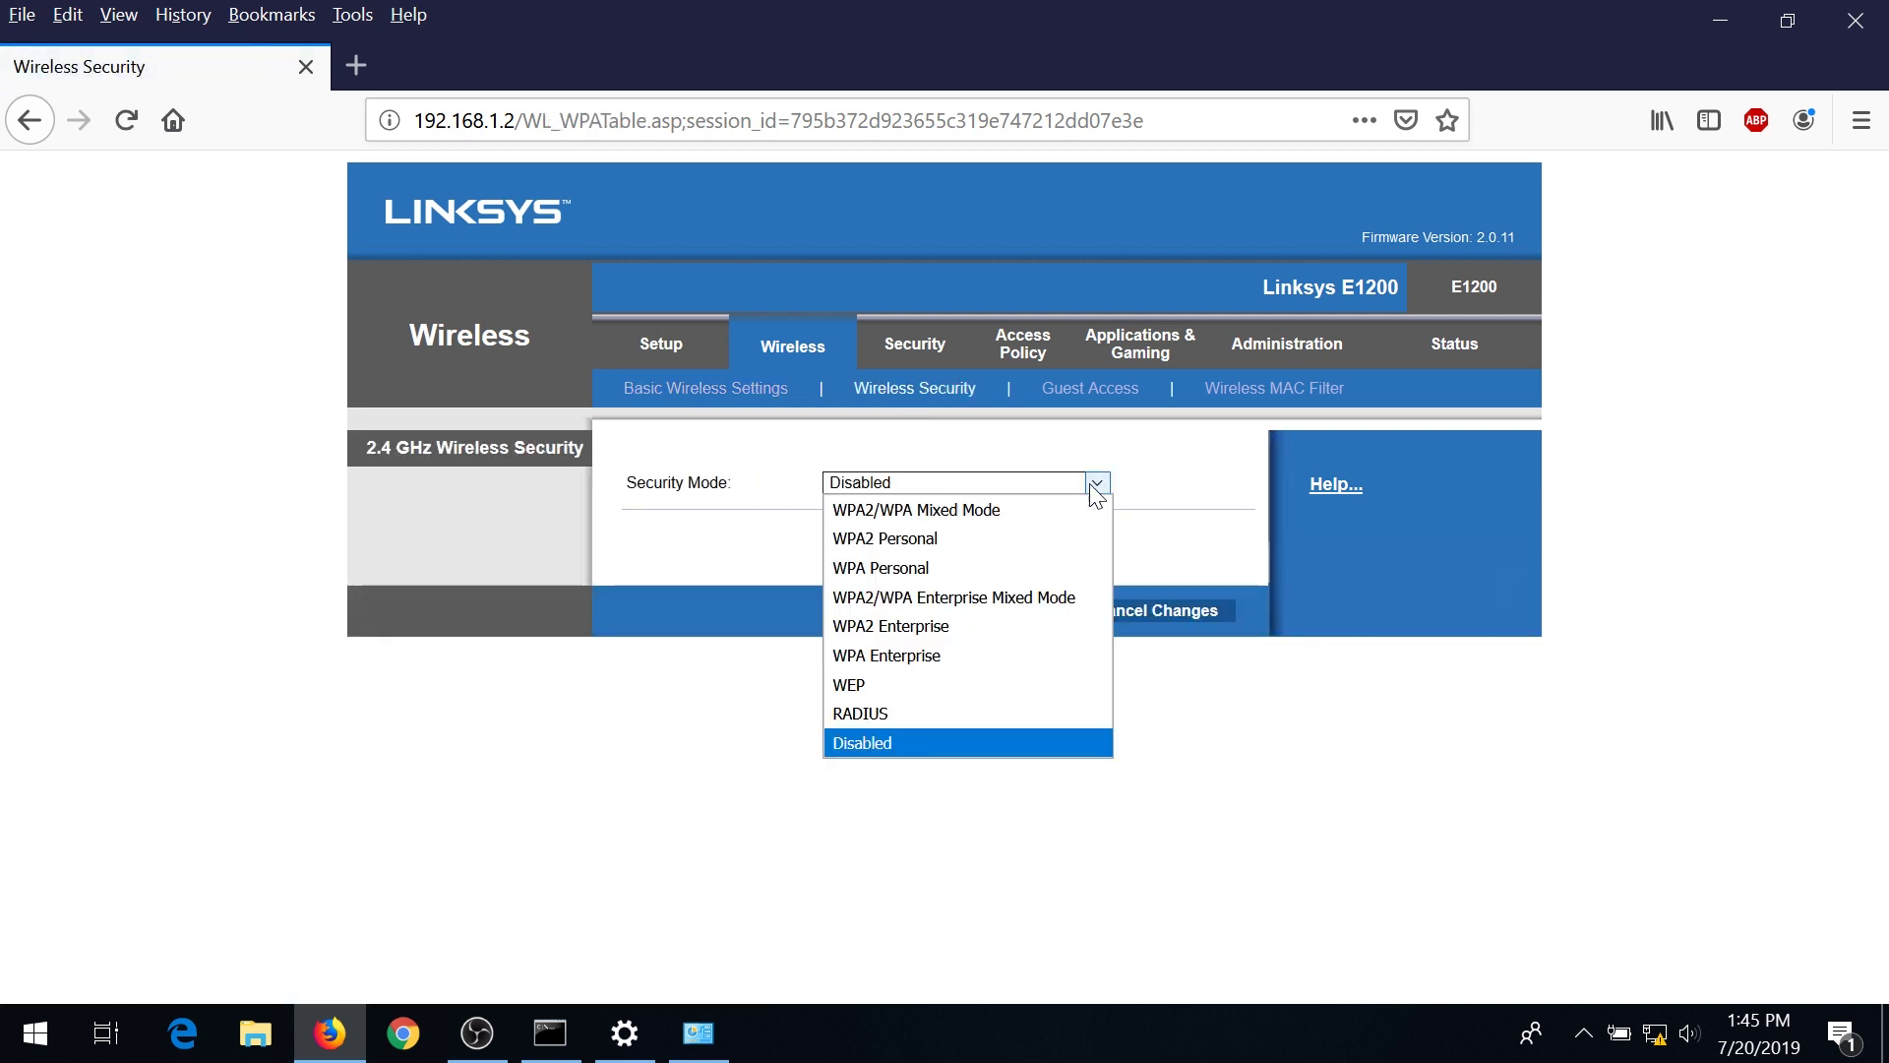
pyautogui.click(925, 547)
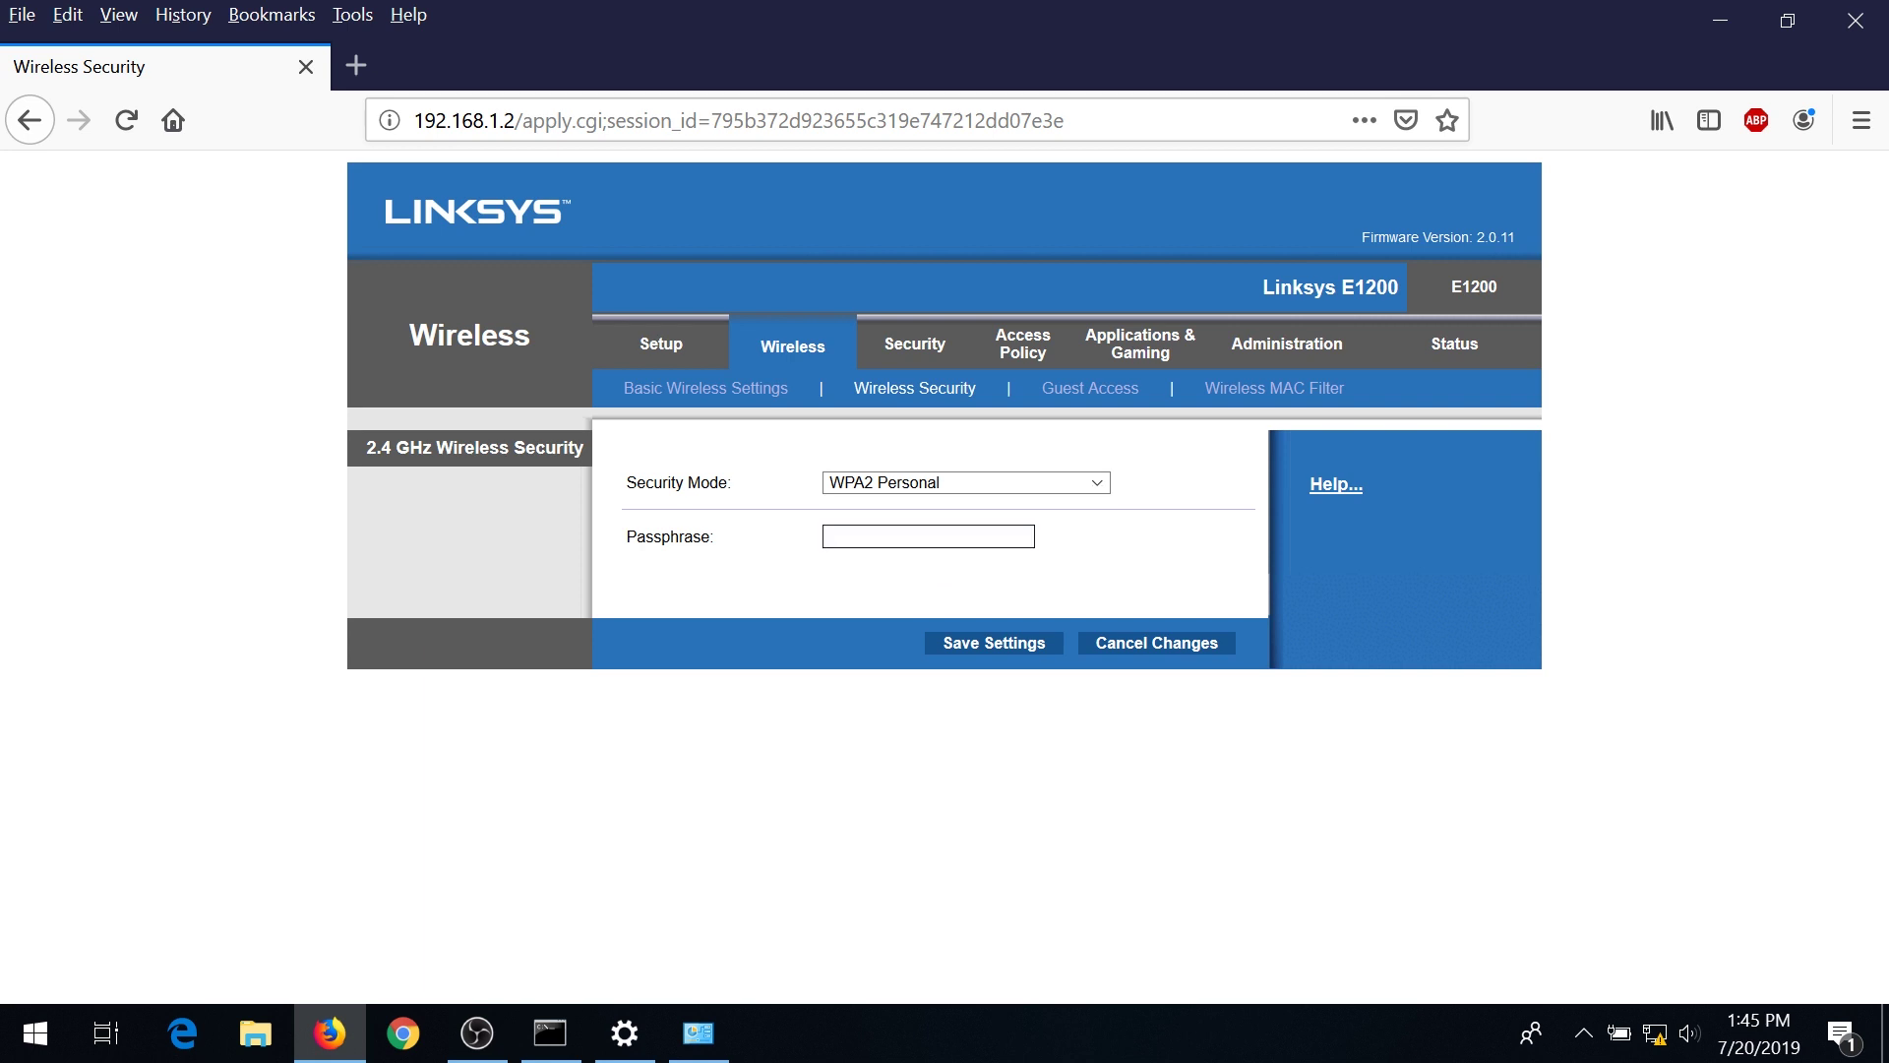
pyautogui.write('123456789')
pyautogui.click(1009, 645)
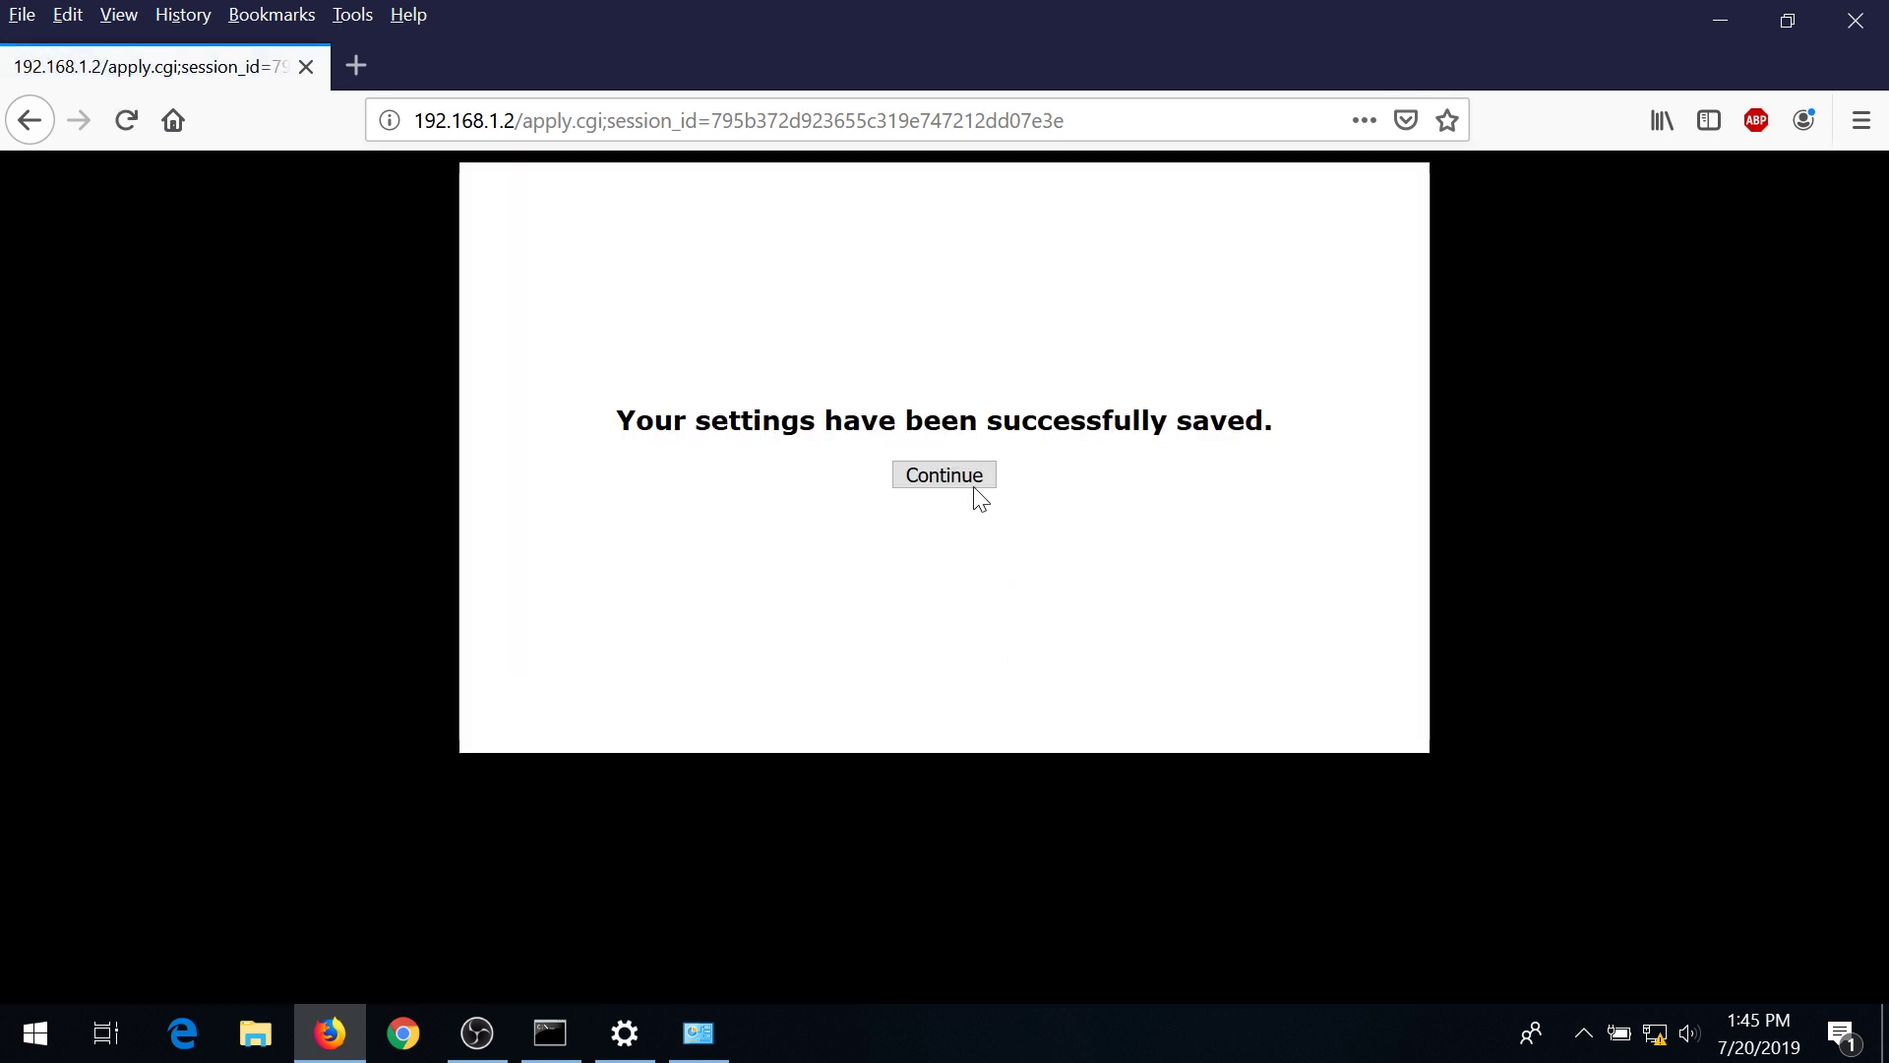
pyautogui.click(966, 477)
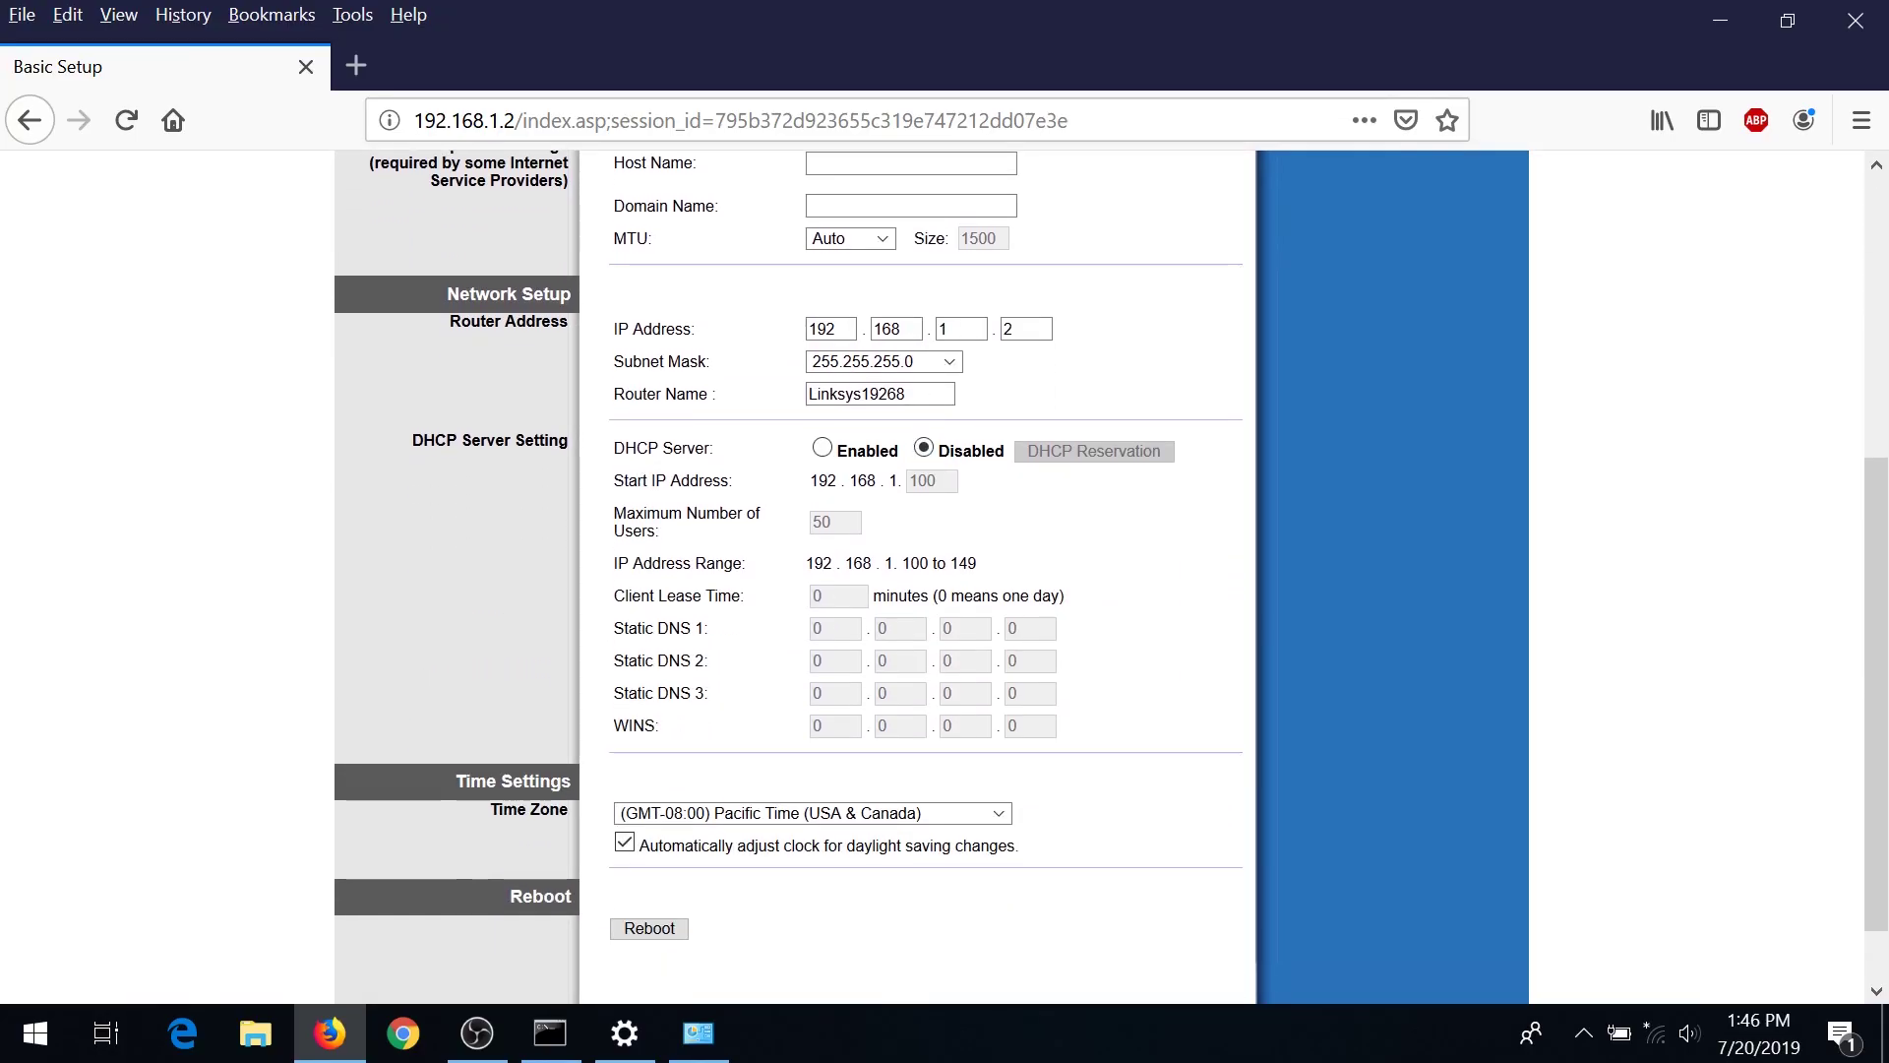
# Check that Basic Setup shows router IP 192.168.1.2 with the DHCP Server disabled.
pyautogui.scroll(3, 917, 462)
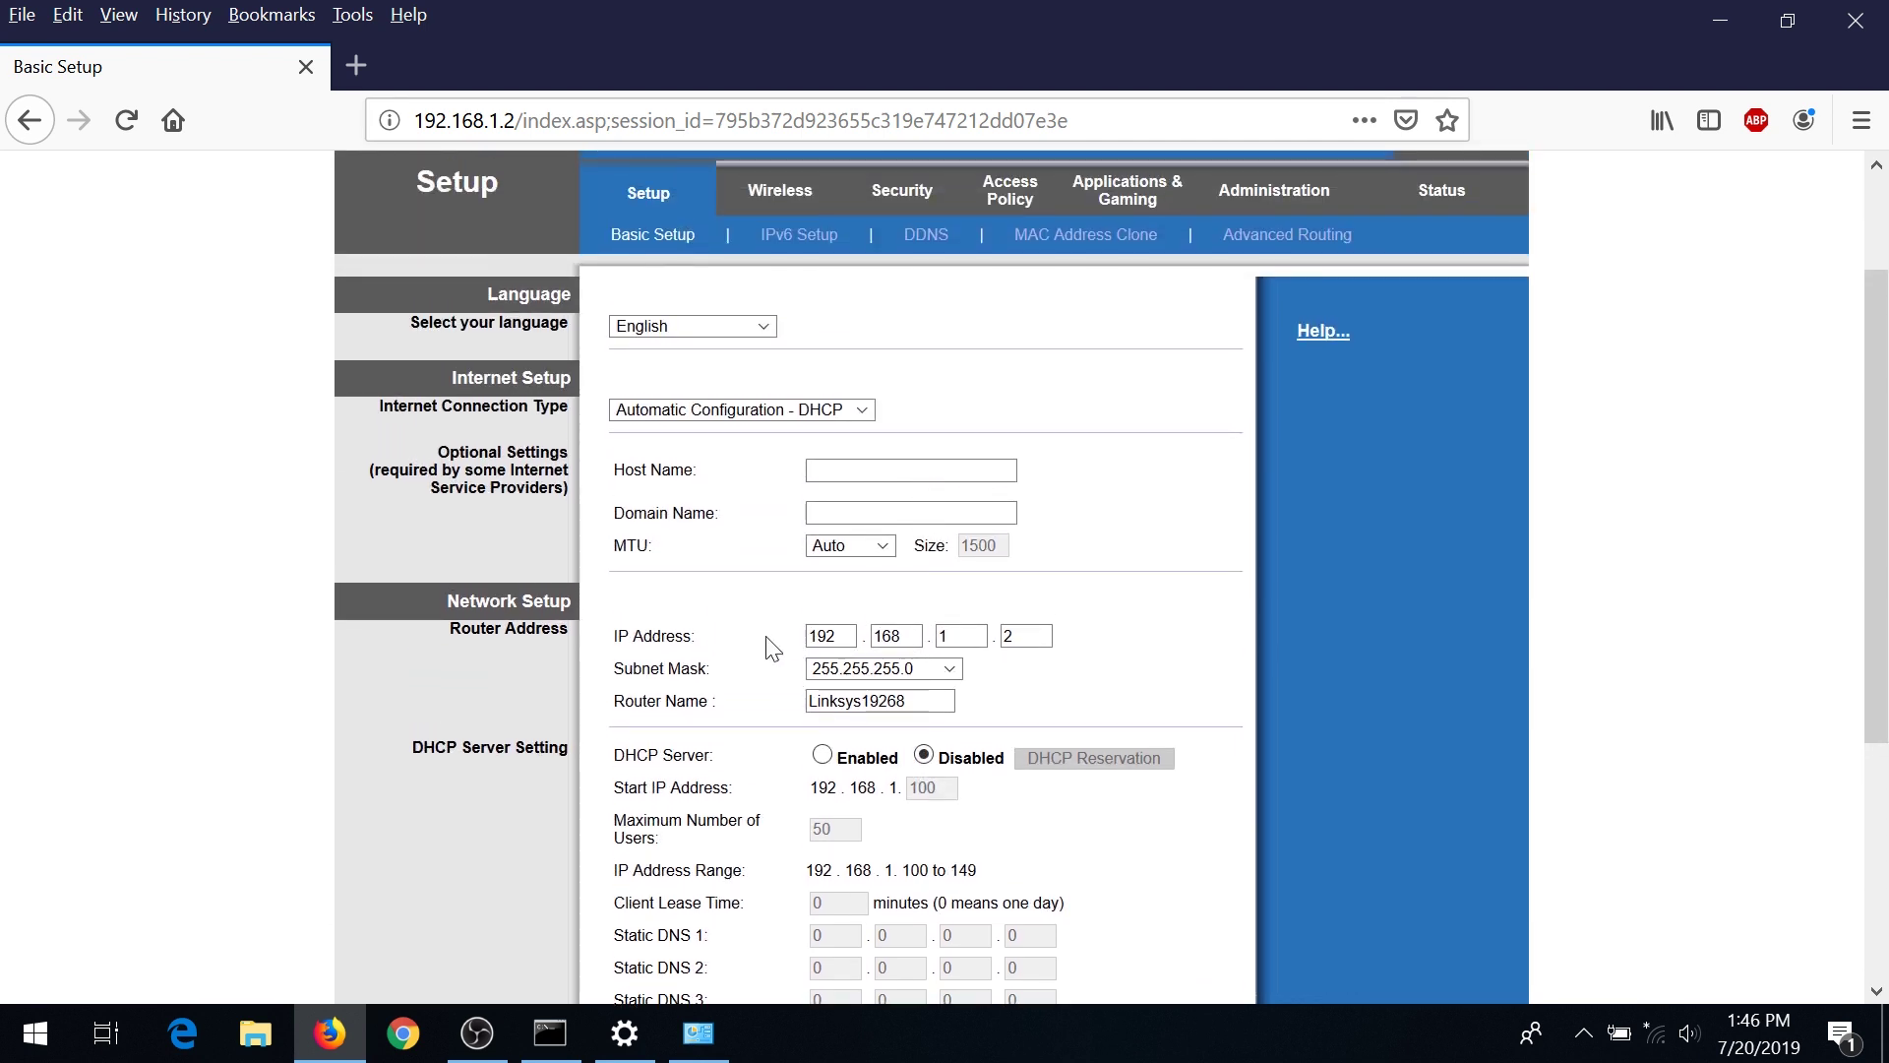
pyautogui.click(1026, 636)
pyautogui.scroll(3, 829, 404)
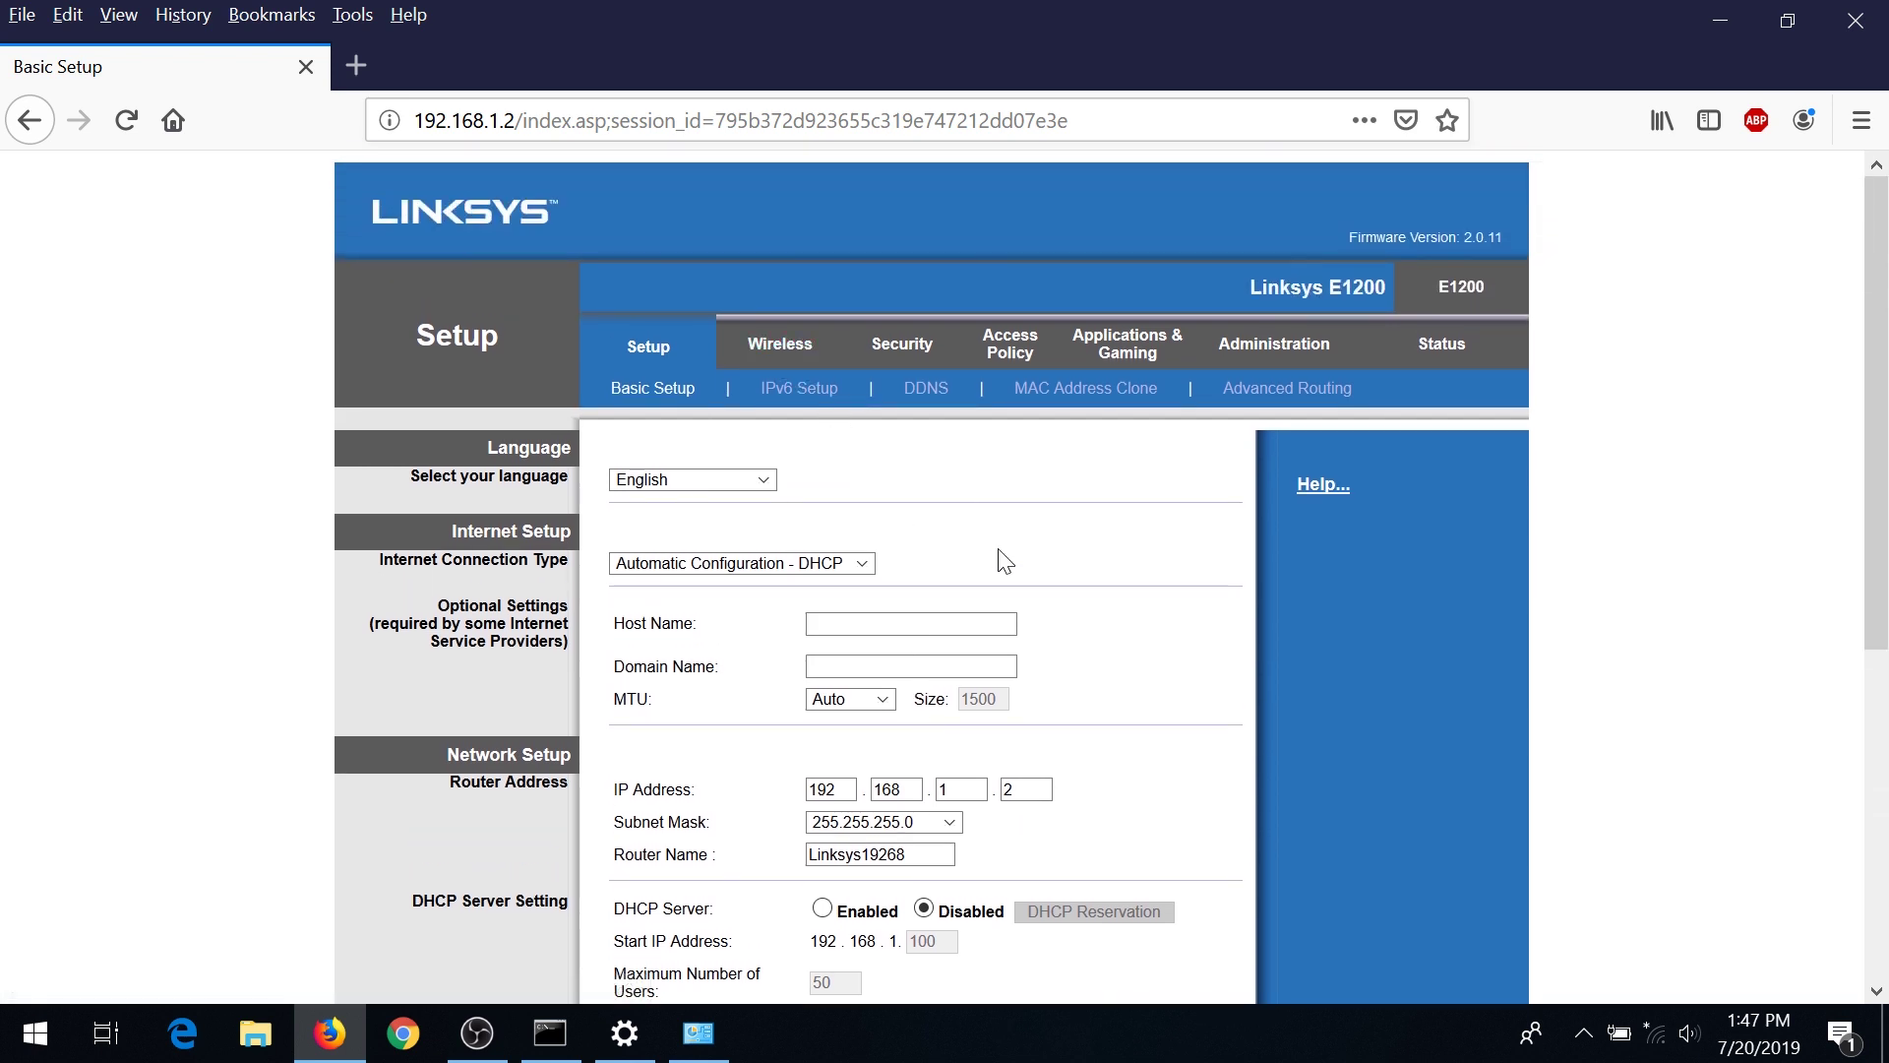